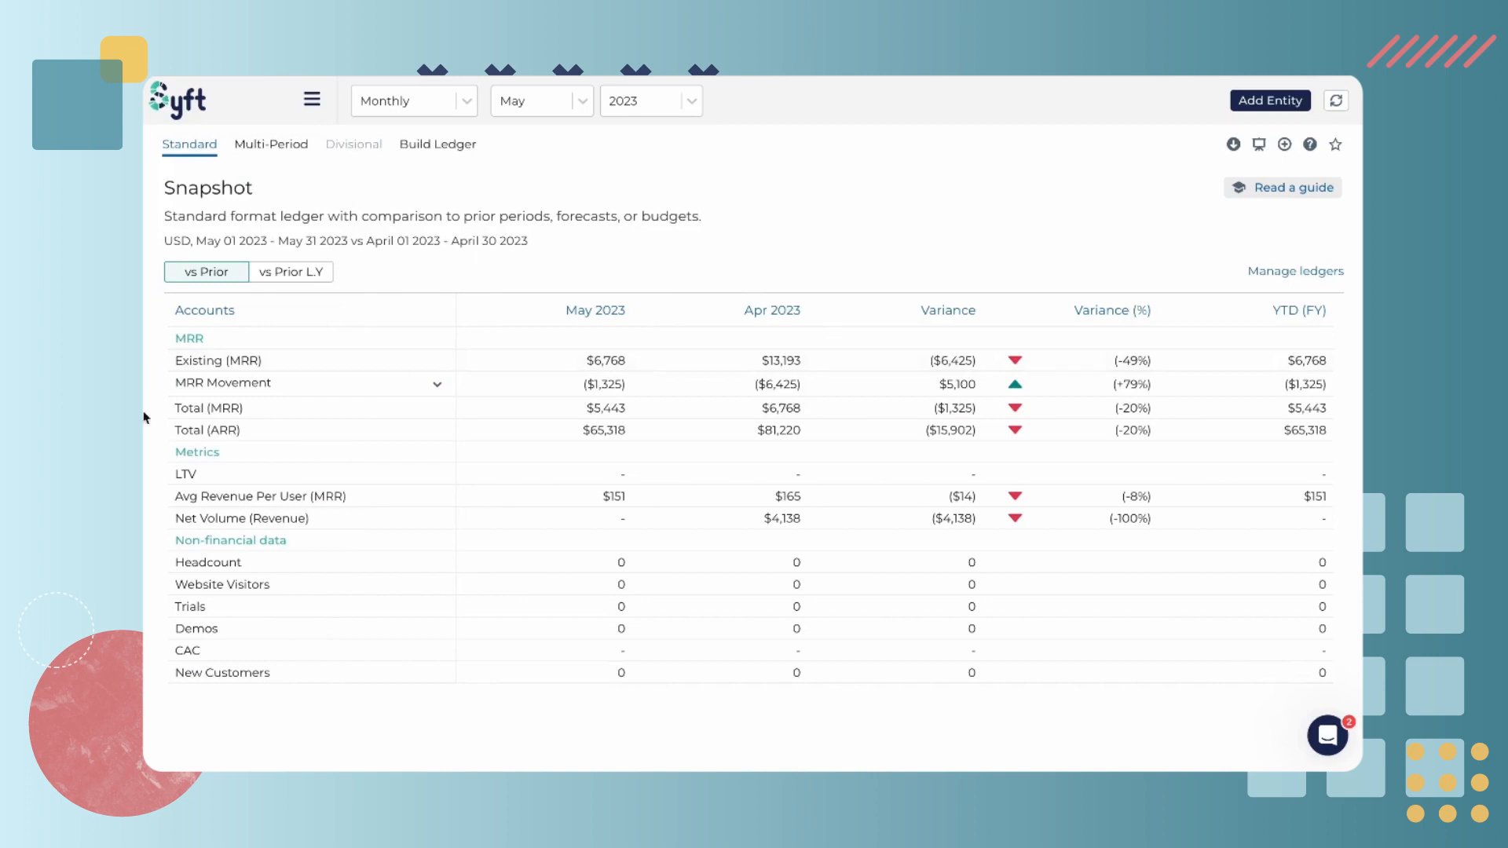
# Open the Ledgers configuration page and start a new ledger
pyautogui.moveTo(146, 418)
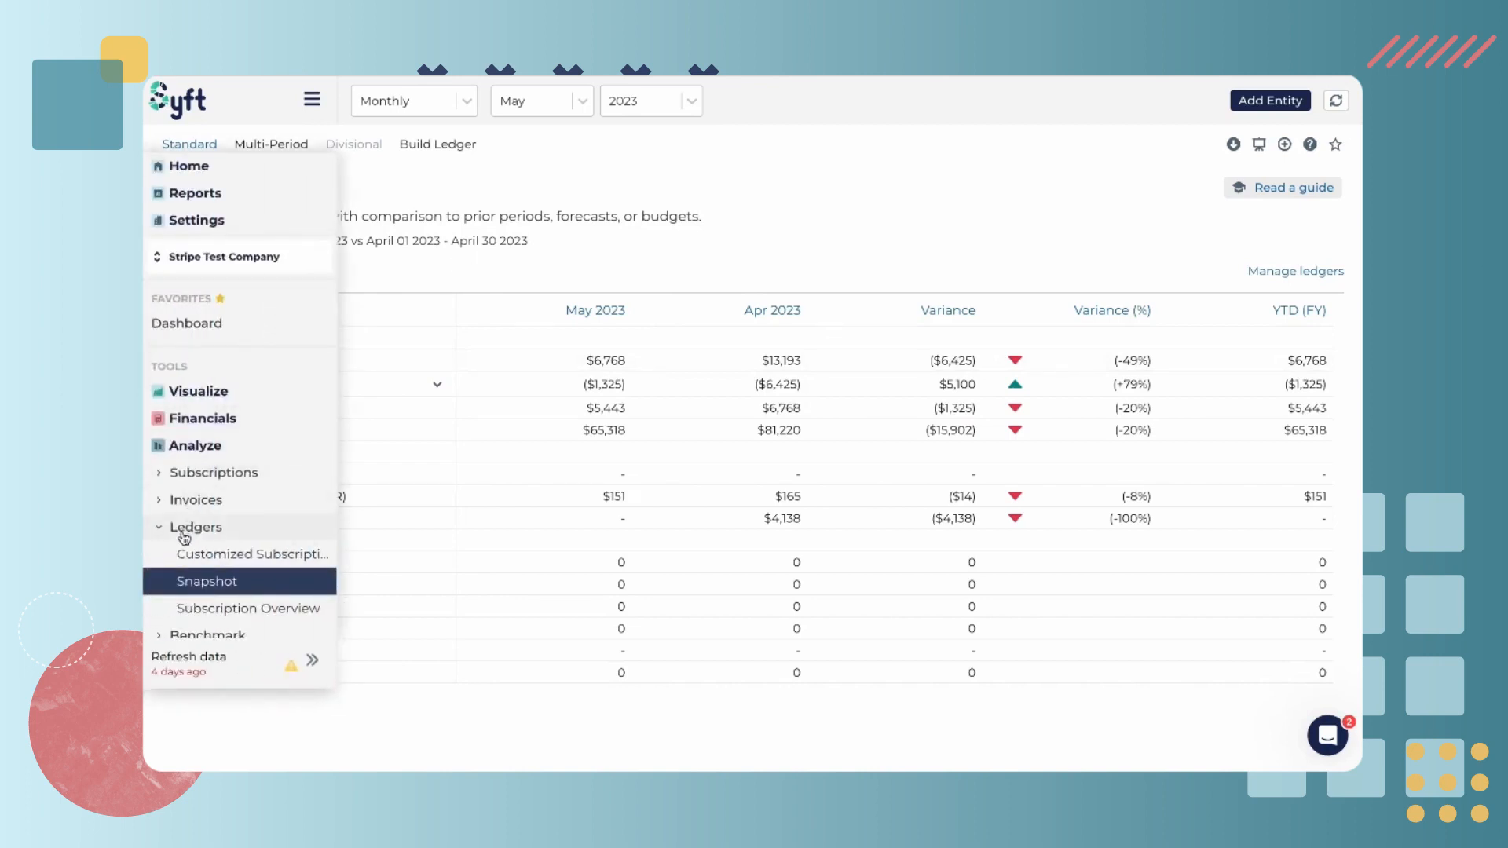
pyautogui.scroll(-3, 184, 538)
pyautogui.click(191, 576)
pyautogui.click(194, 559)
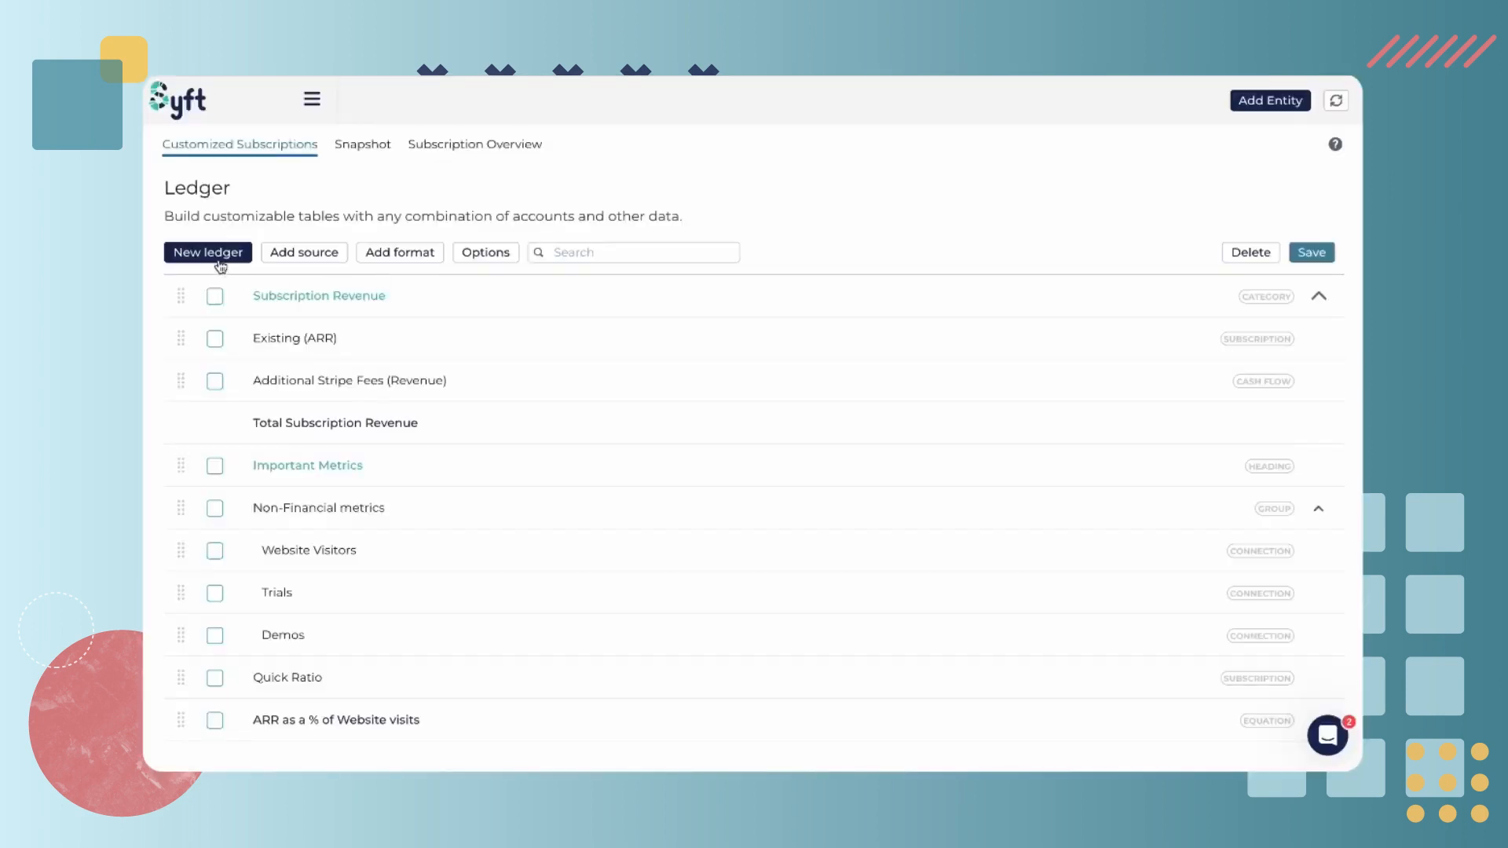
pyautogui.click(218, 259)
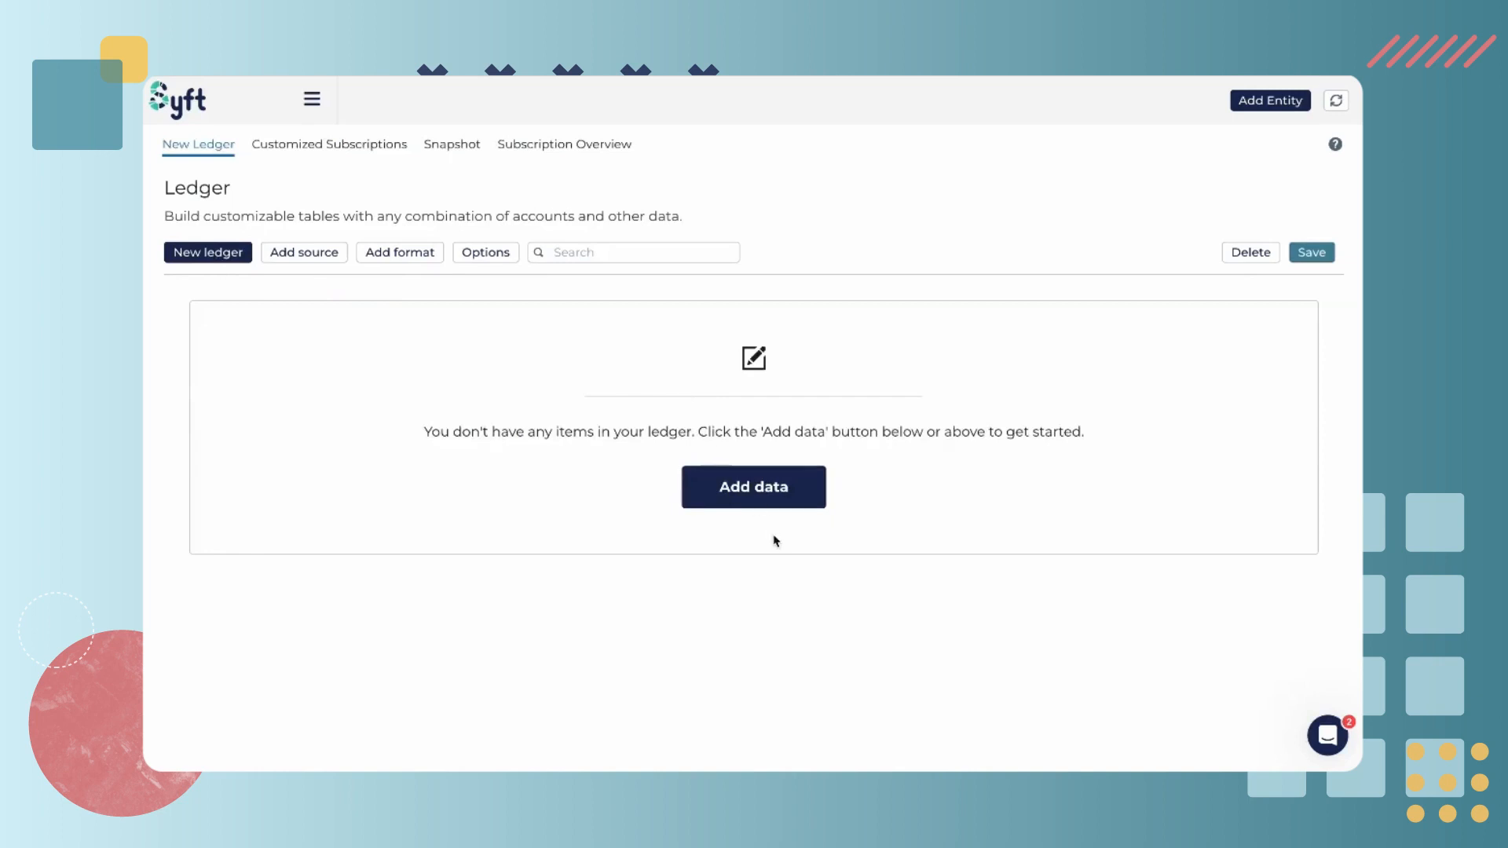
# Add a Subscriptions source with the Total field as MRR revenue to the ledger
pyautogui.click(302, 263)
pyautogui.click(849, 281)
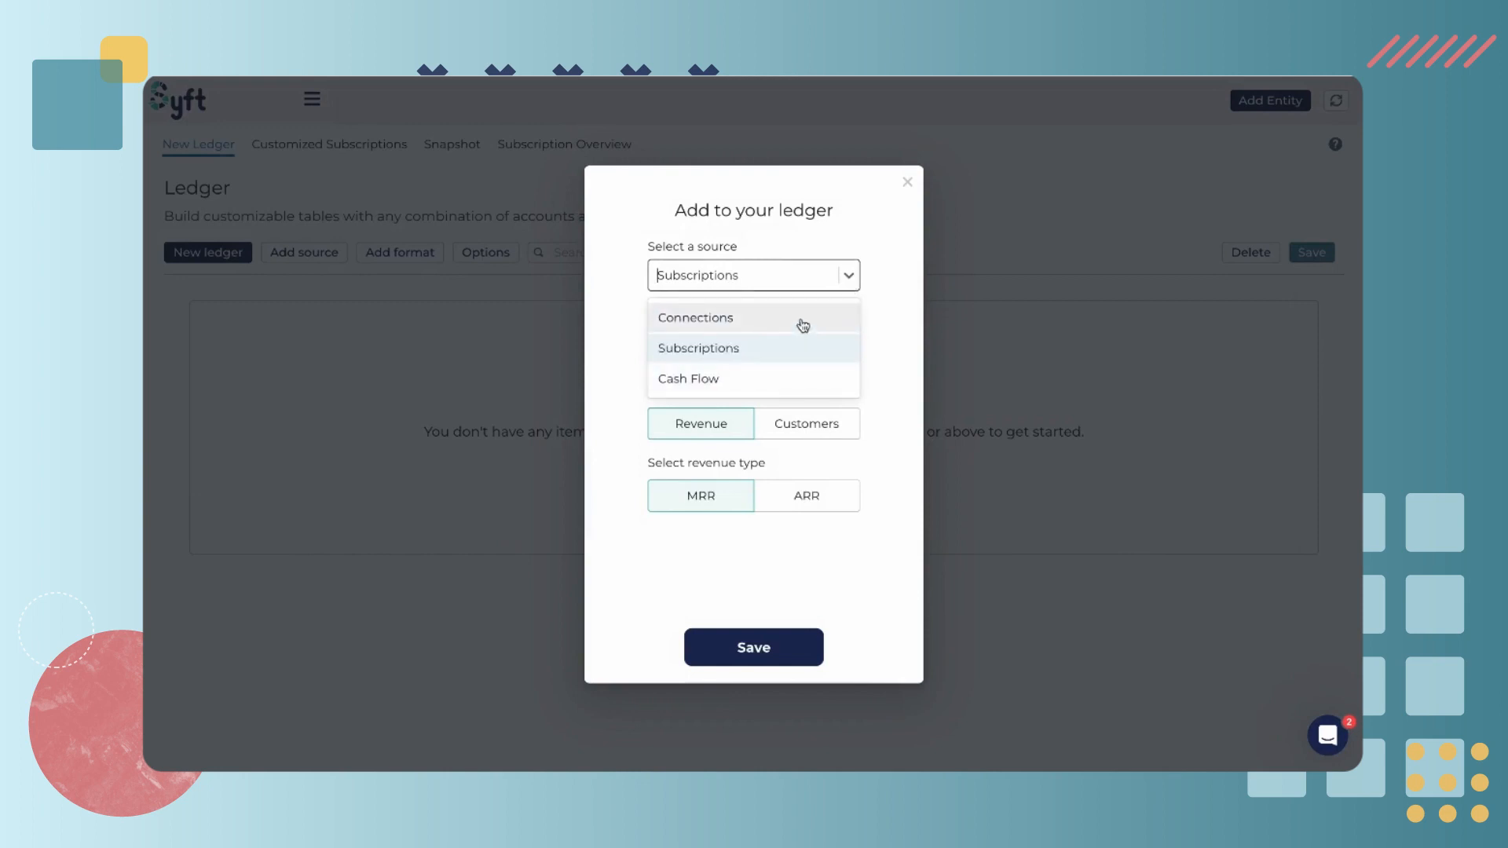
pyautogui.click(791, 347)
pyautogui.click(850, 350)
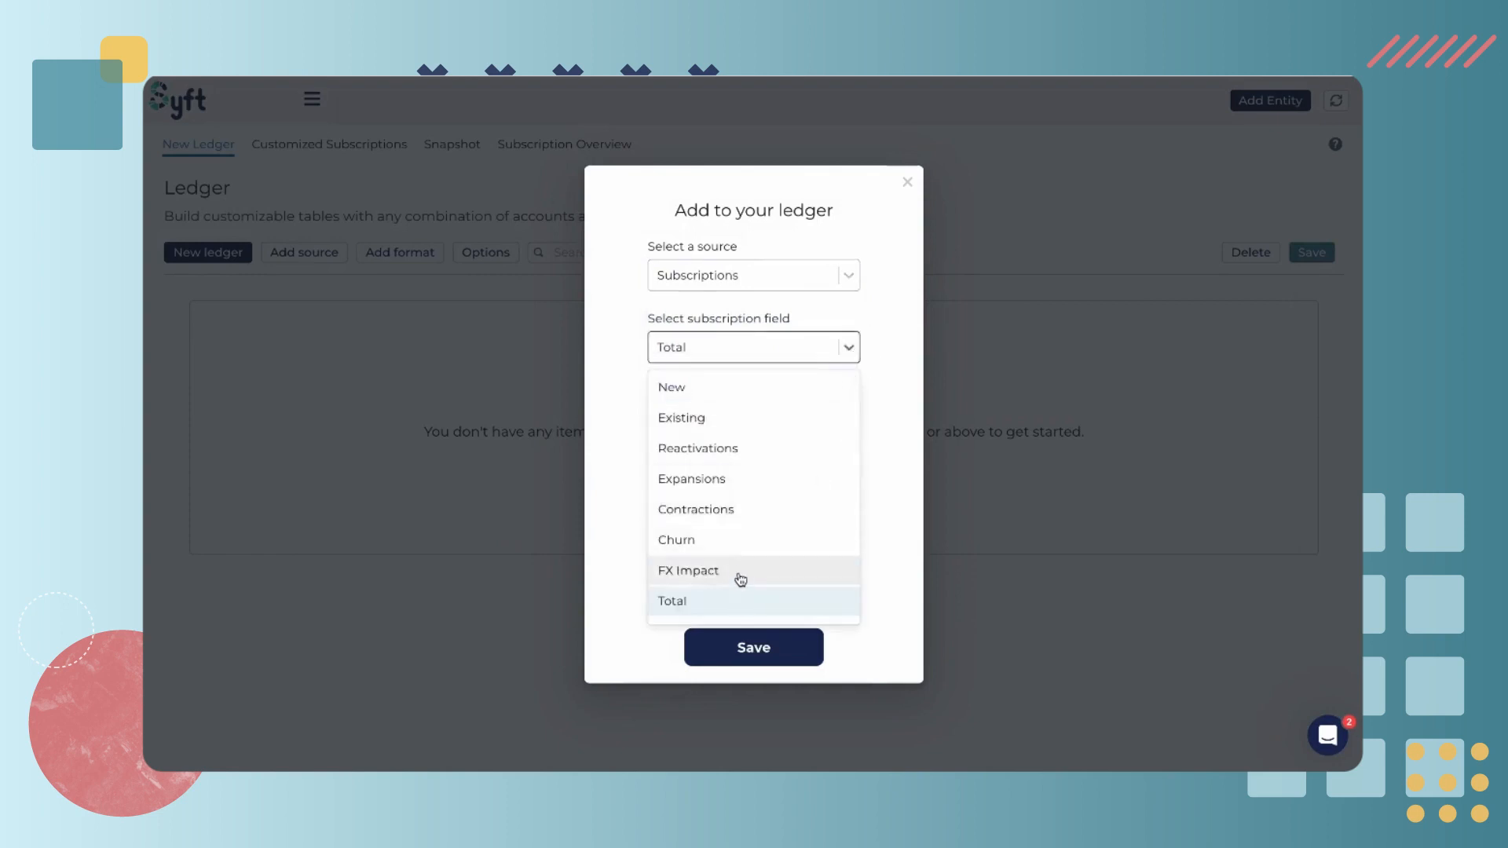
pyautogui.scroll(-3, 747, 488)
pyautogui.scroll(-1, 751, 485)
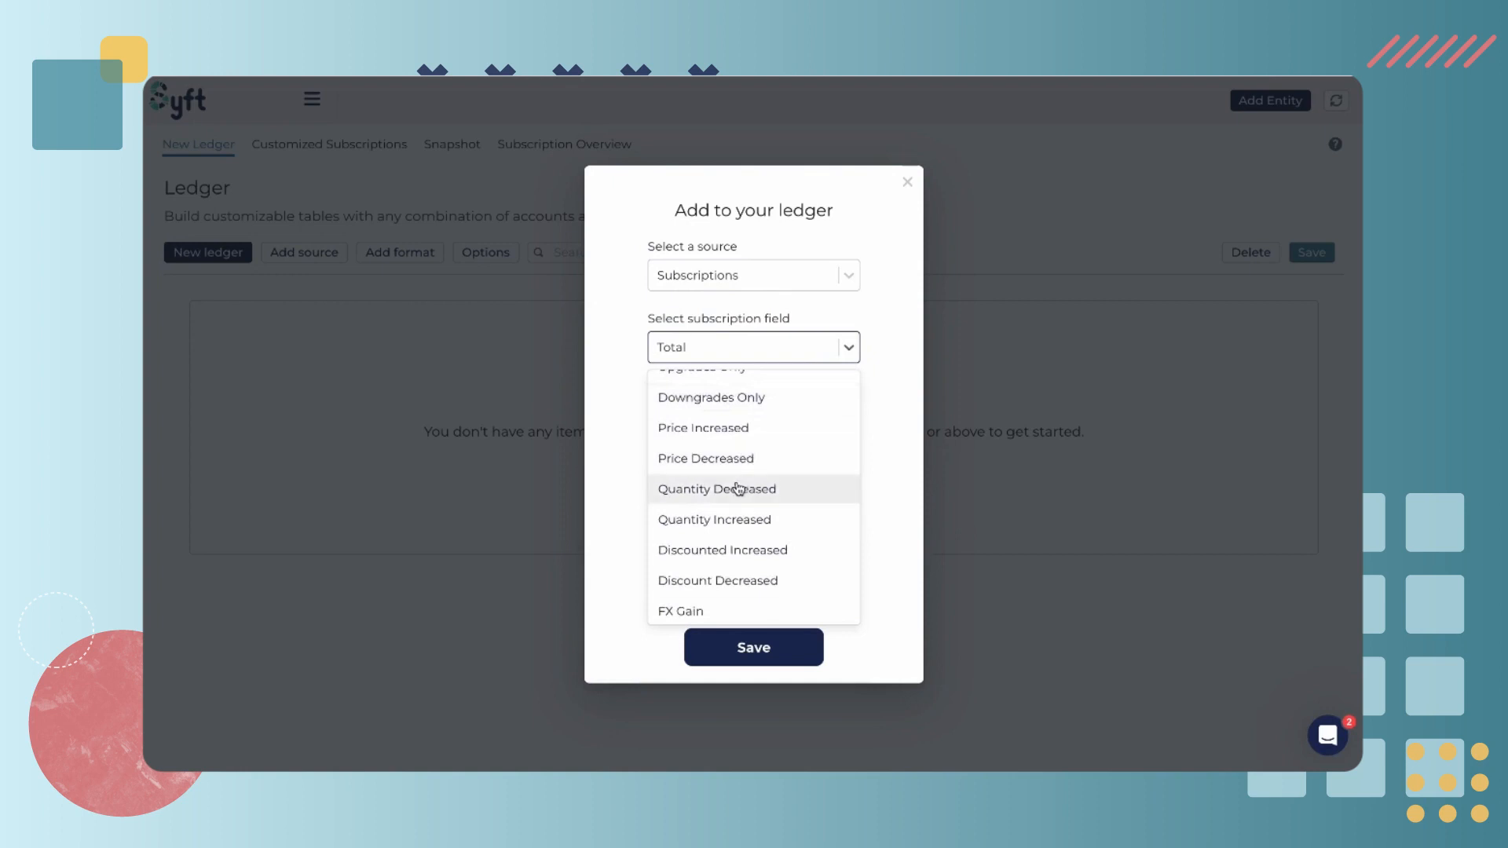
pyautogui.scroll(5, 738, 489)
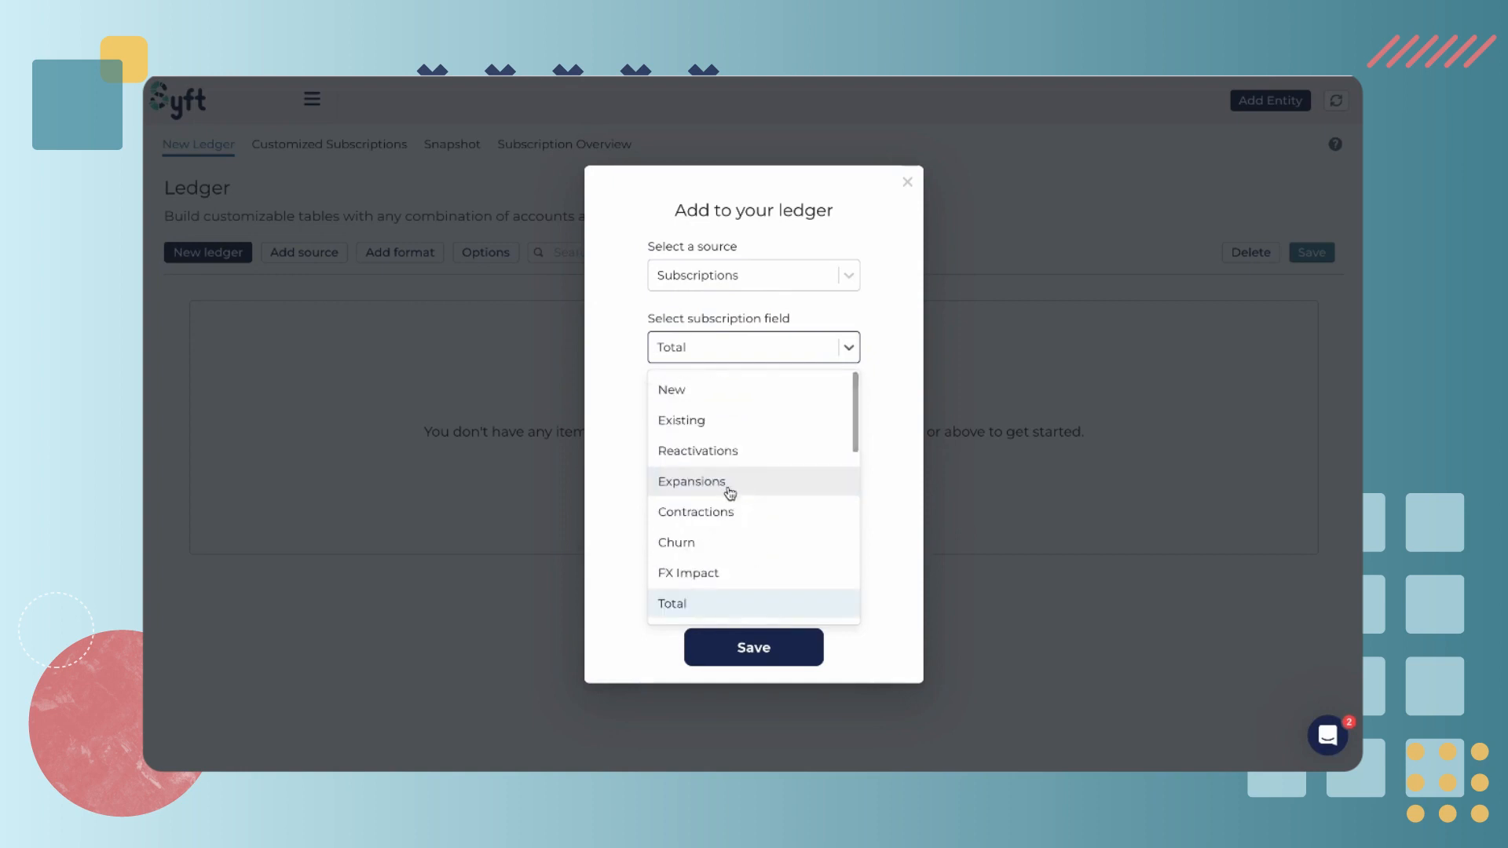
pyautogui.click(747, 657)
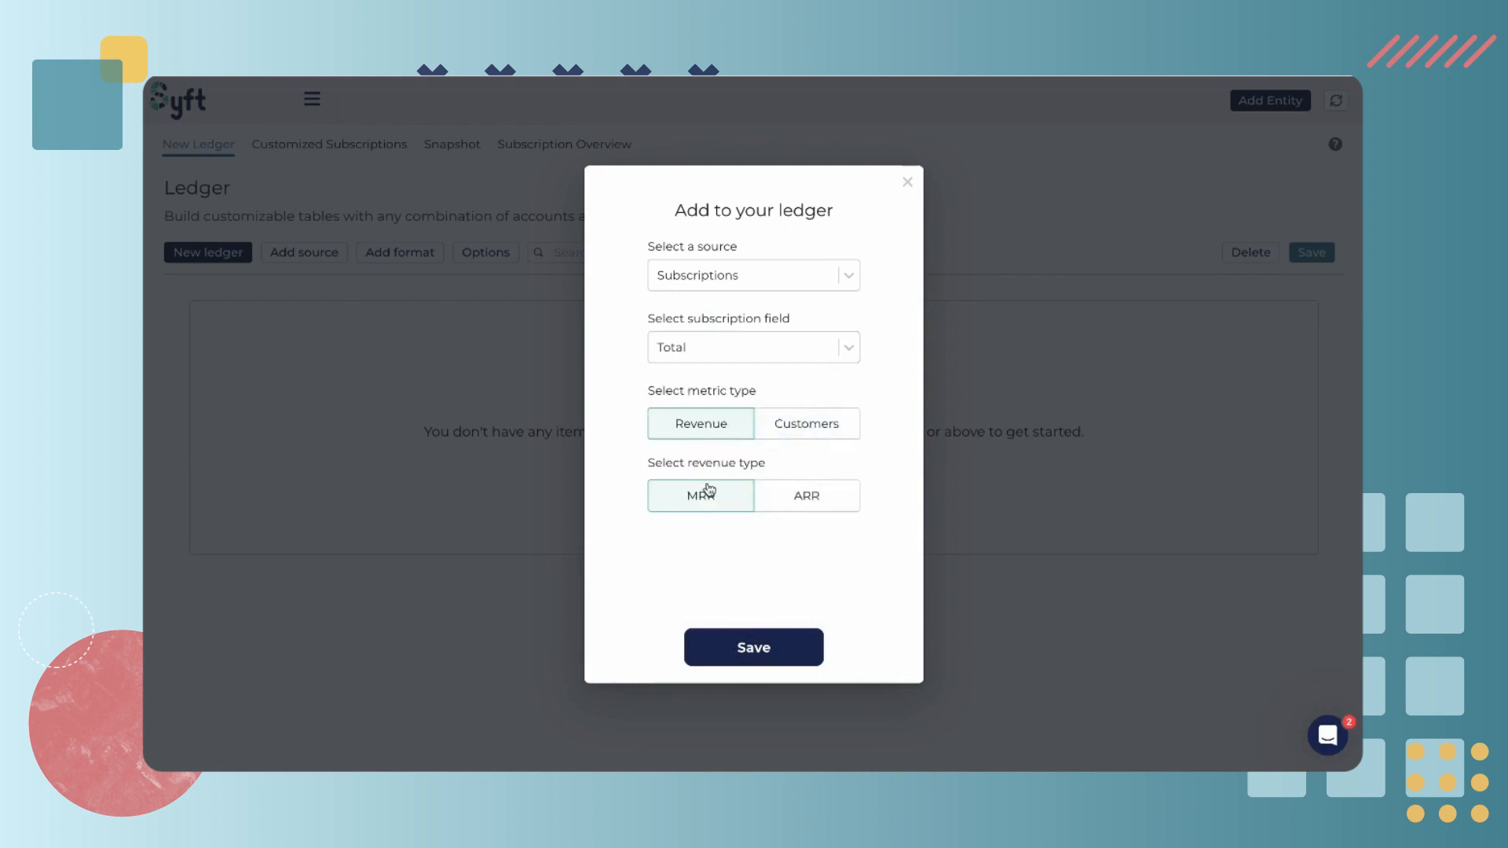
pyautogui.click(757, 647)
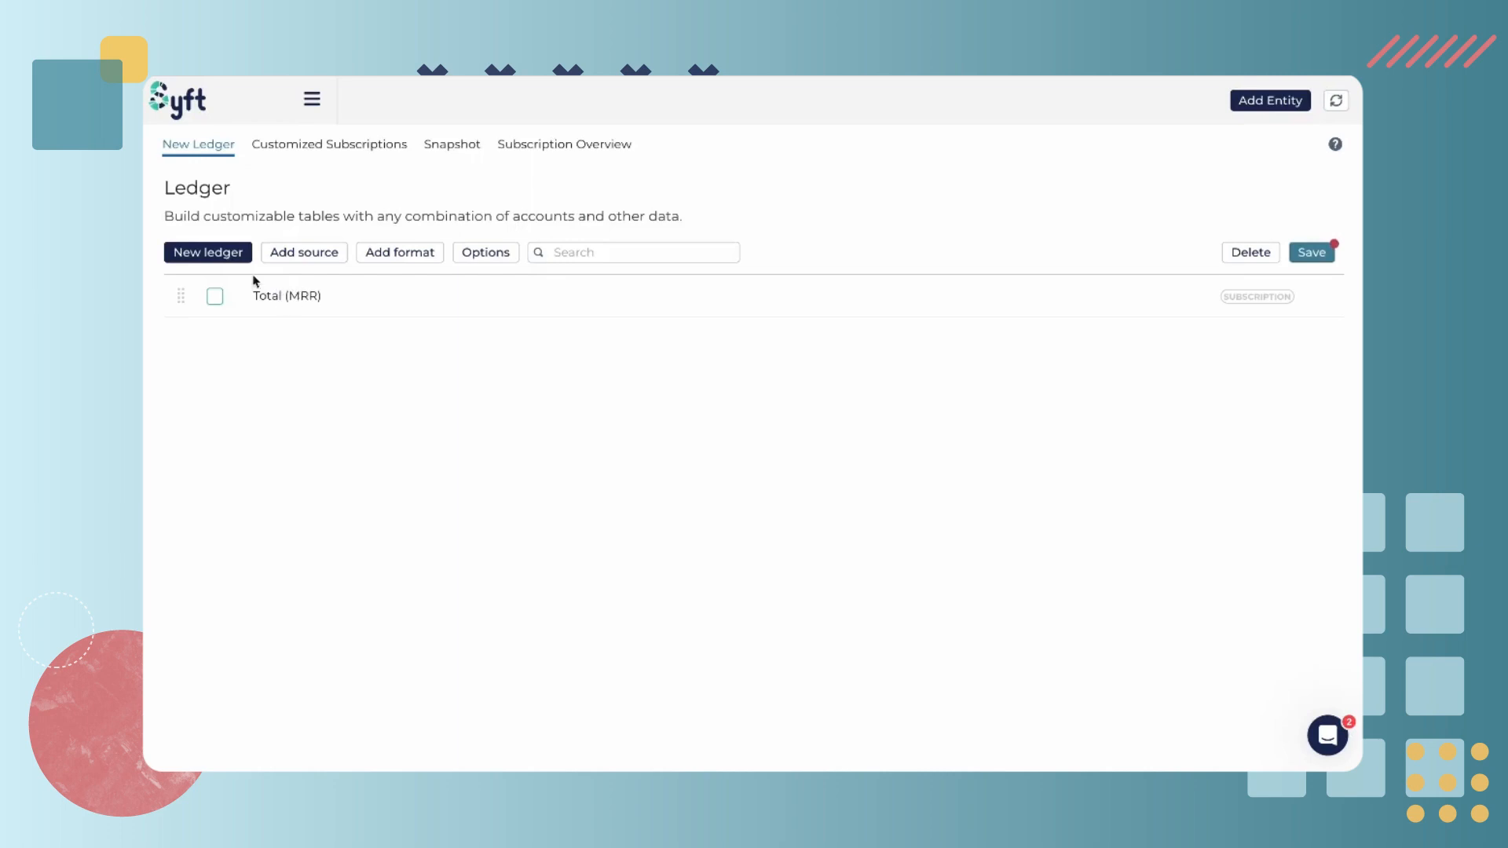
# Add a Subscriptions source with the Expansions field as MRR to the ledger
pyautogui.click(314, 254)
pyautogui.click(716, 276)
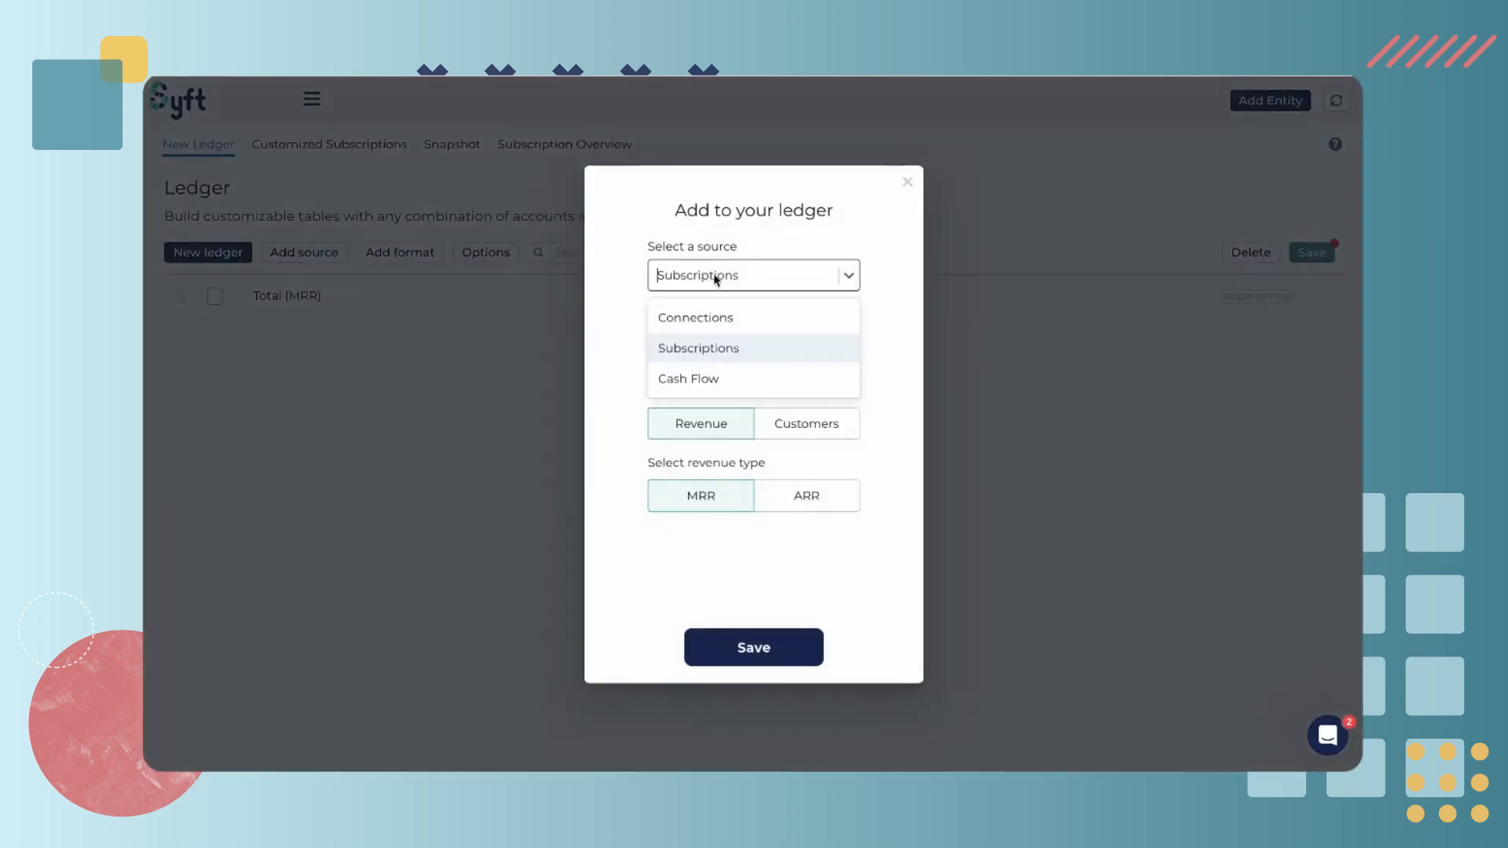
pyautogui.click(808, 239)
pyautogui.click(761, 345)
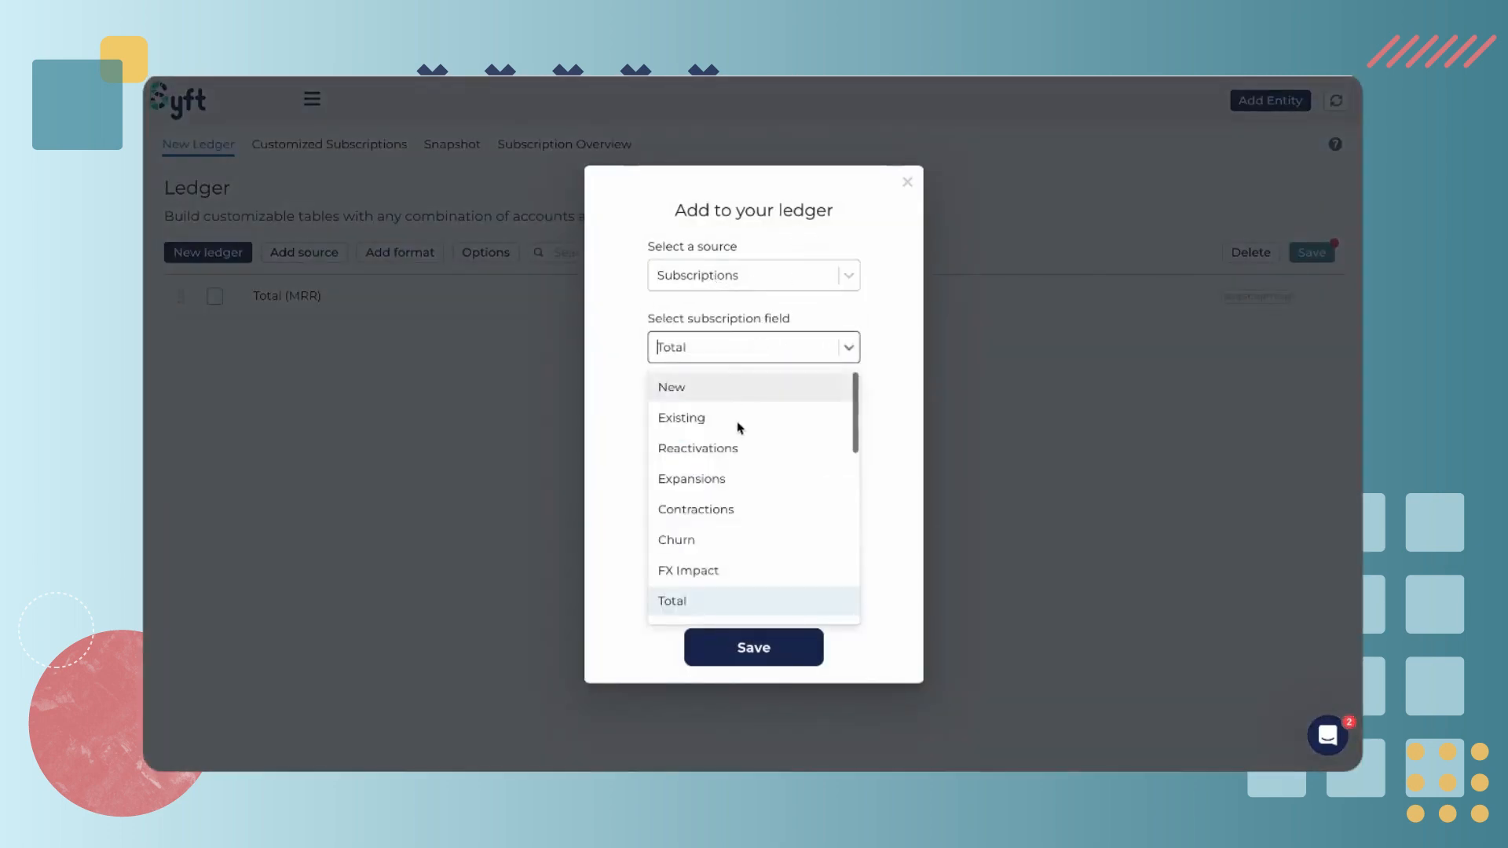
pyautogui.click(720, 478)
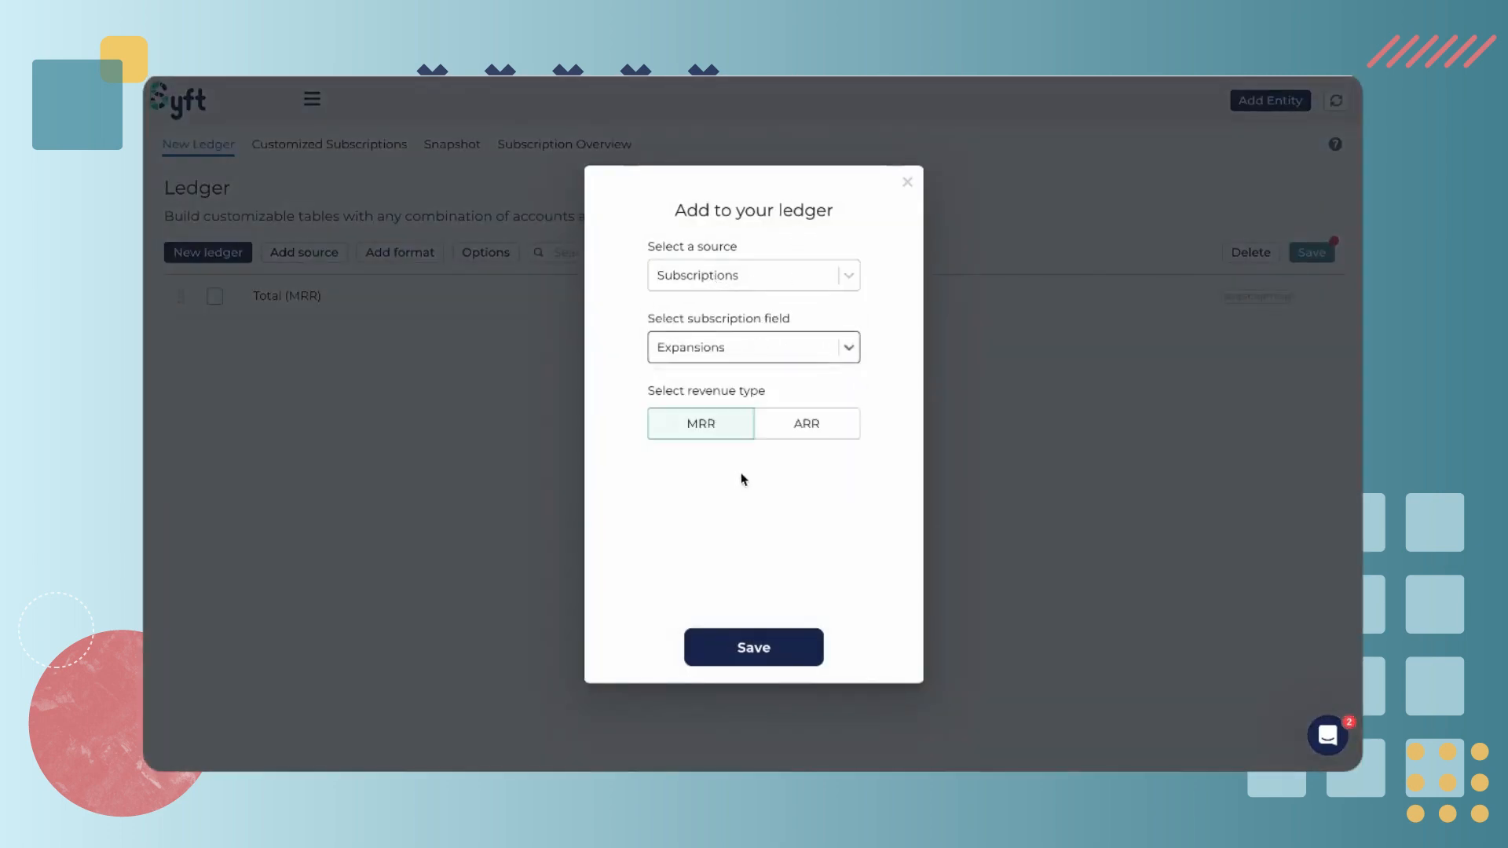
pyautogui.click(756, 647)
# Add a Subscriptions source with the Contractions field as MRR to the ledger
pyautogui.click(238, 253)
pyautogui.click(761, 277)
pyautogui.click(828, 345)
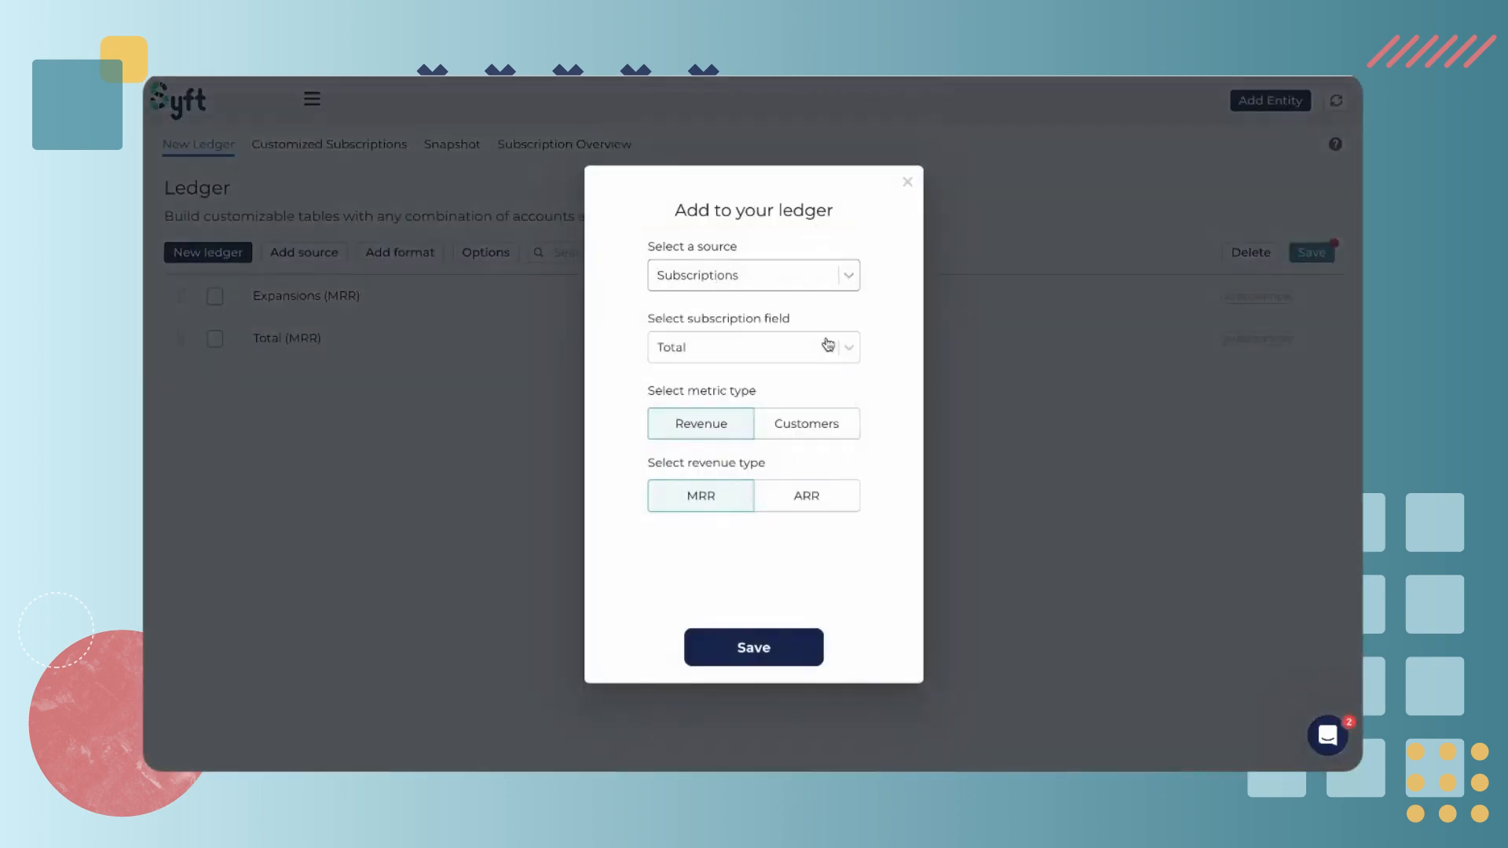
pyautogui.click(757, 352)
pyautogui.click(711, 509)
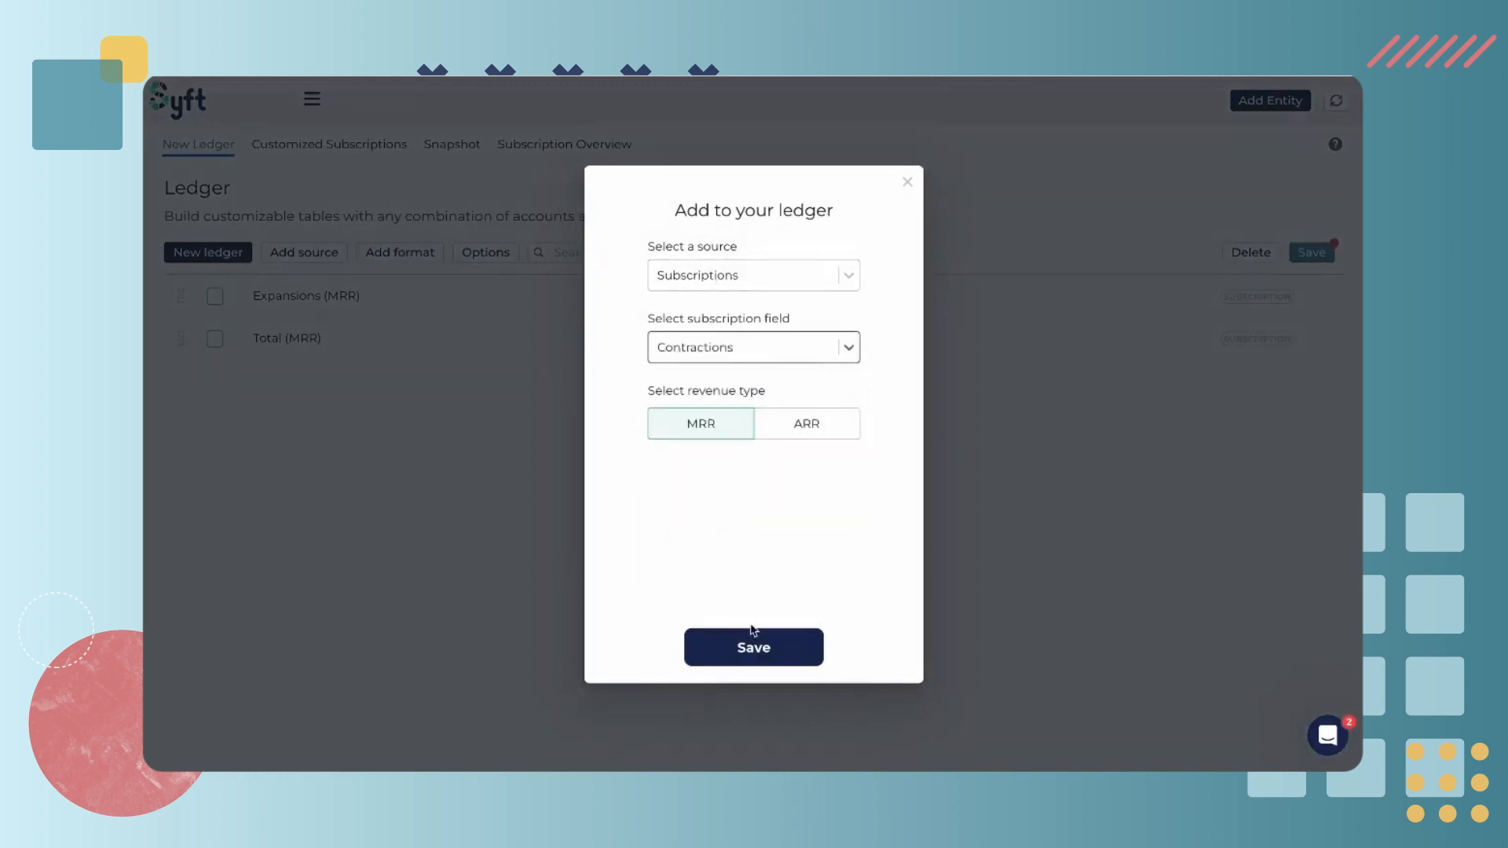
pyautogui.click(754, 647)
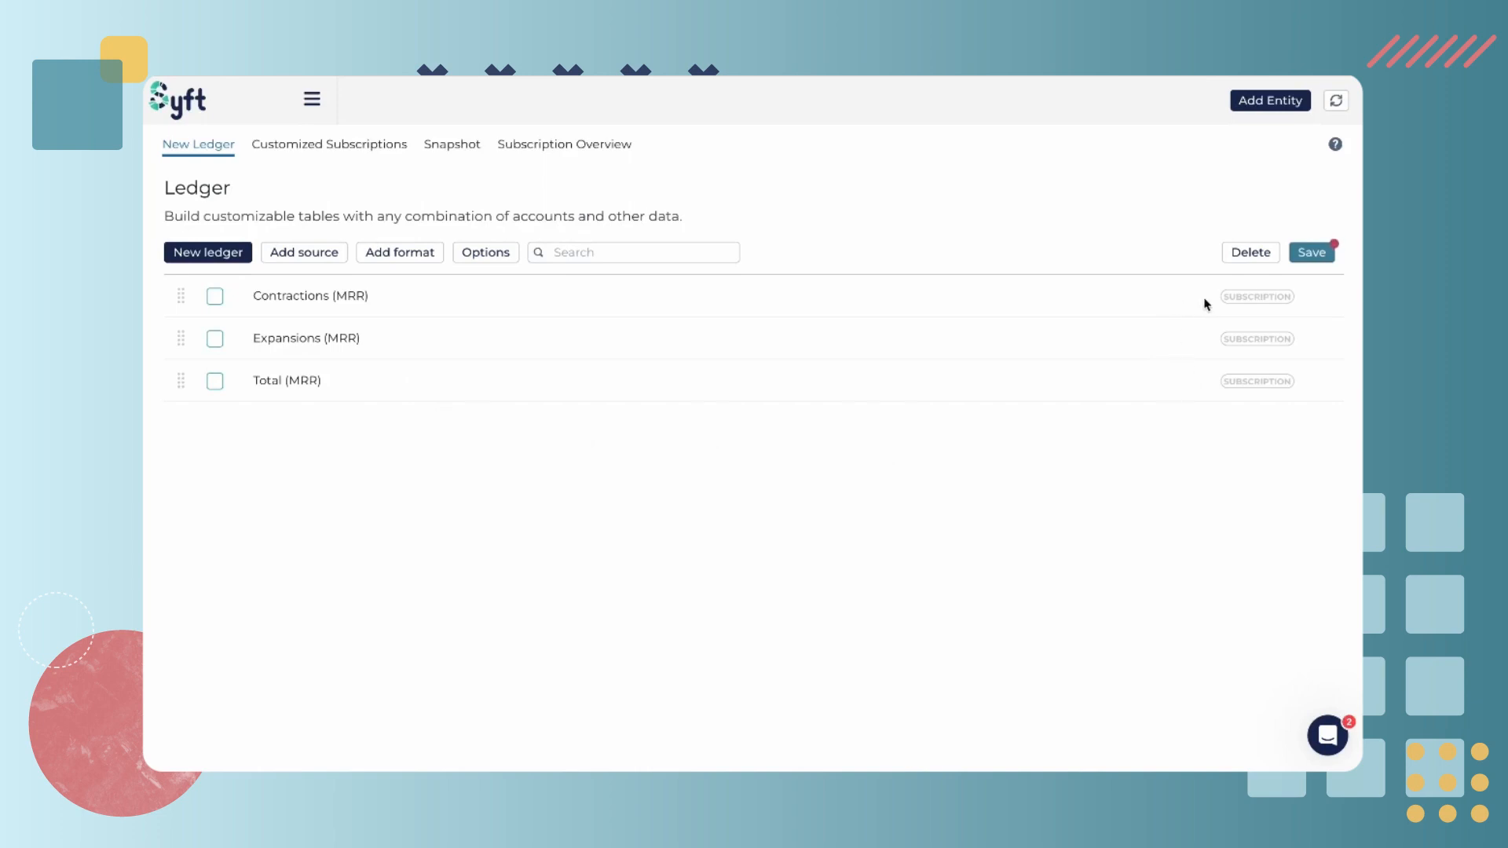
# Save the ledger under the name Subscription Metrics Report
pyautogui.click(1309, 263)
pyautogui.click(739, 412)
pyautogui.moveTo(738, 412); pyautogui.dragTo(539, 414)
pyautogui.write('Subscription M')
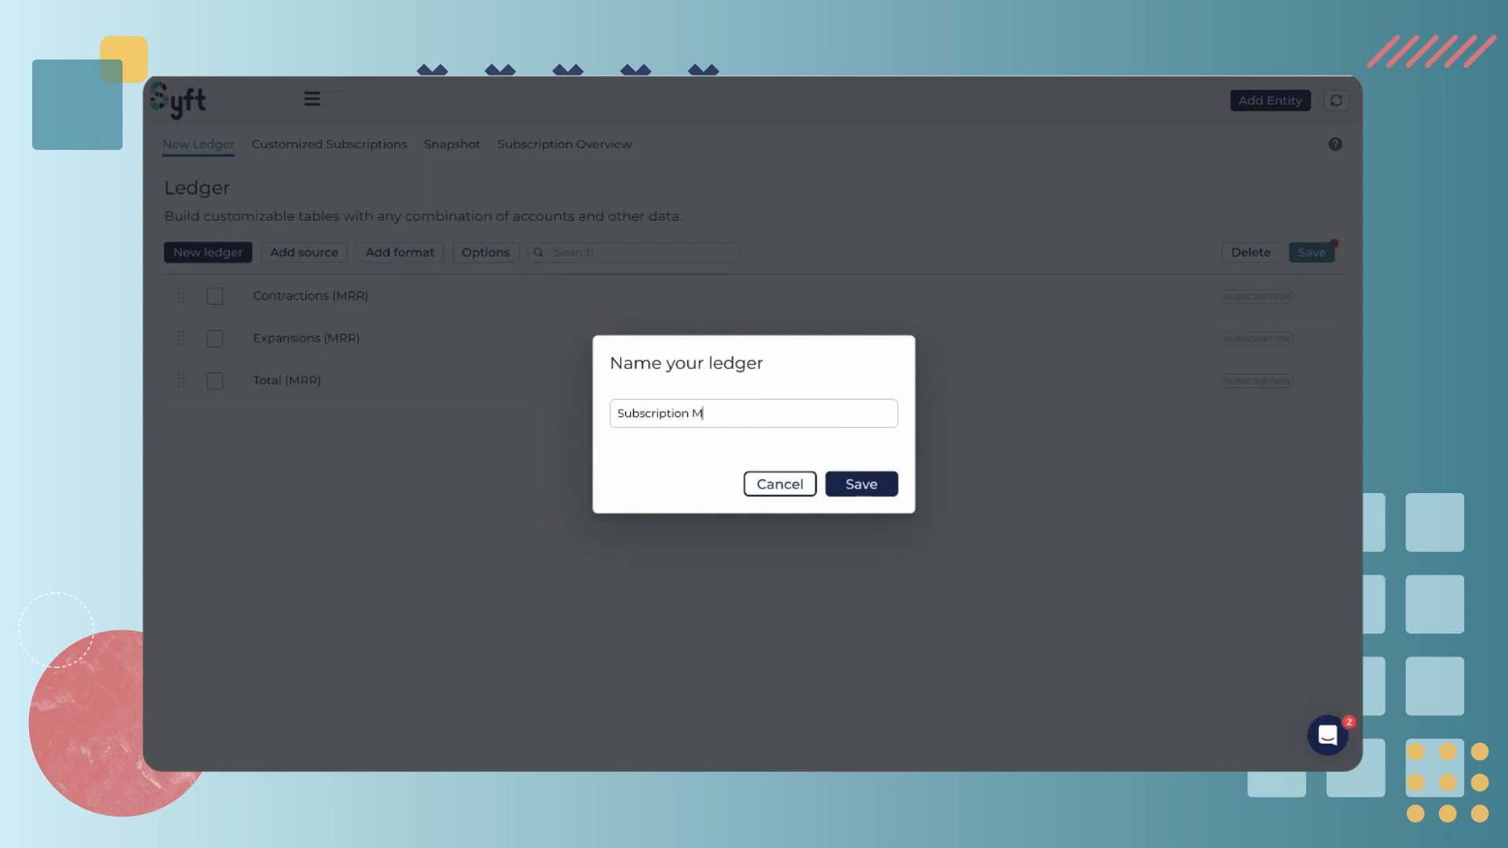
pyautogui.write('etrics Report')
pyautogui.click(872, 485)
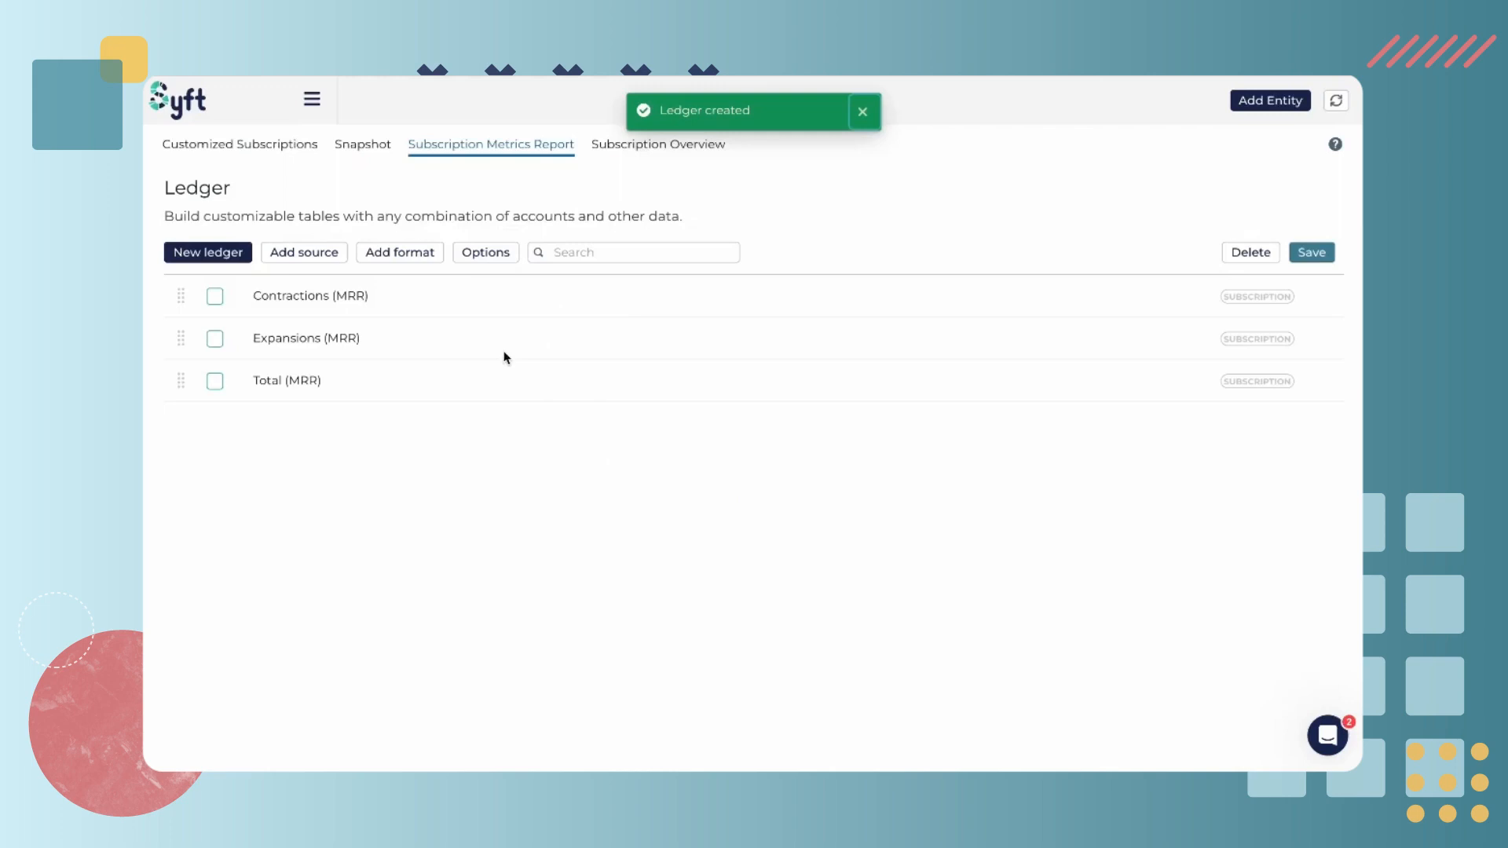
# Add a Cash Flow source with the Refunds field as Revenue to the ledger
pyautogui.click(311, 258)
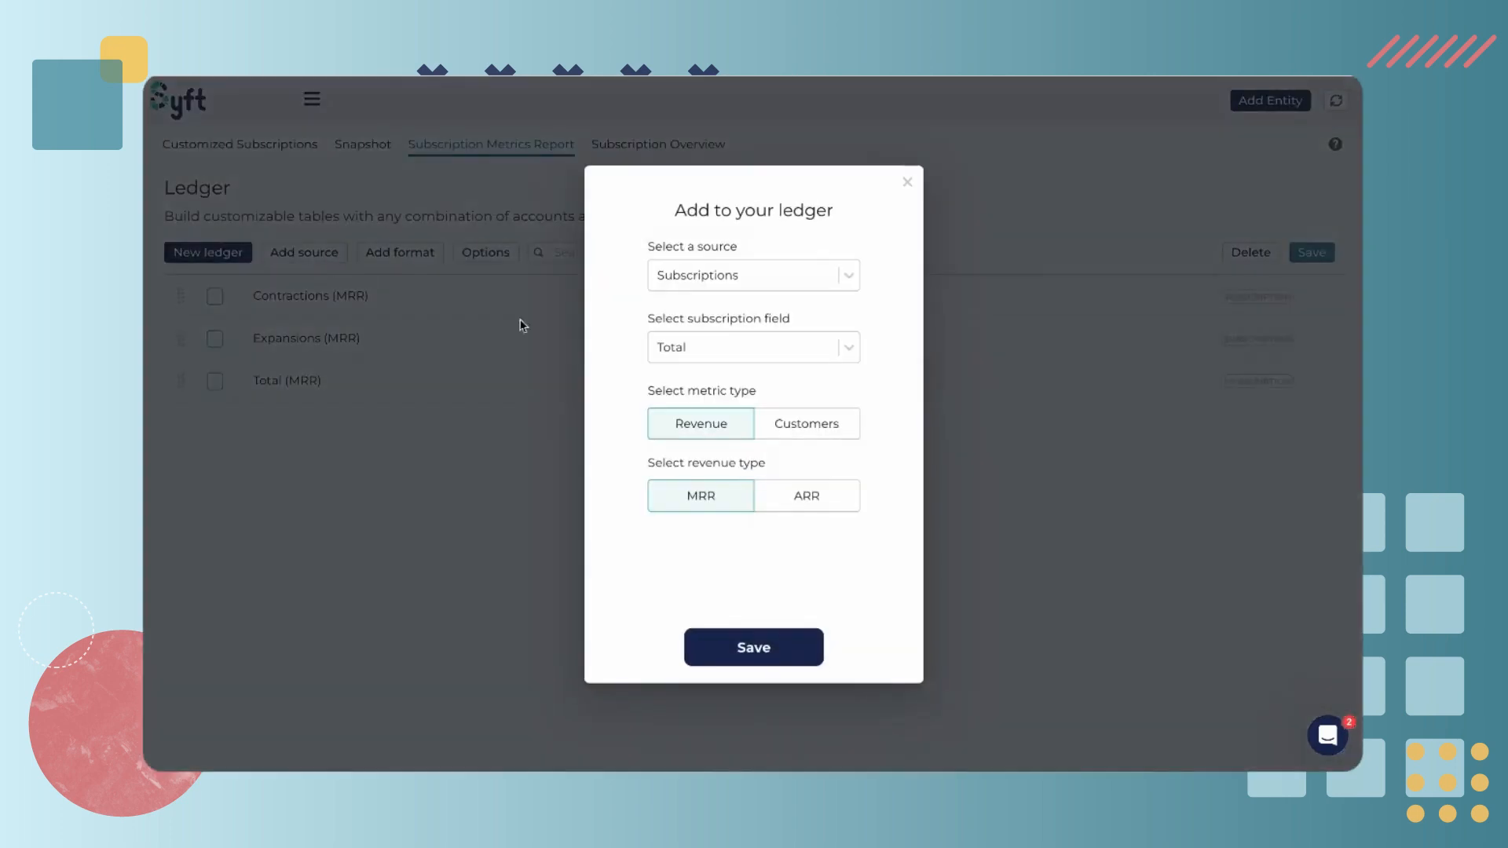
pyautogui.click(712, 280)
pyautogui.click(698, 379)
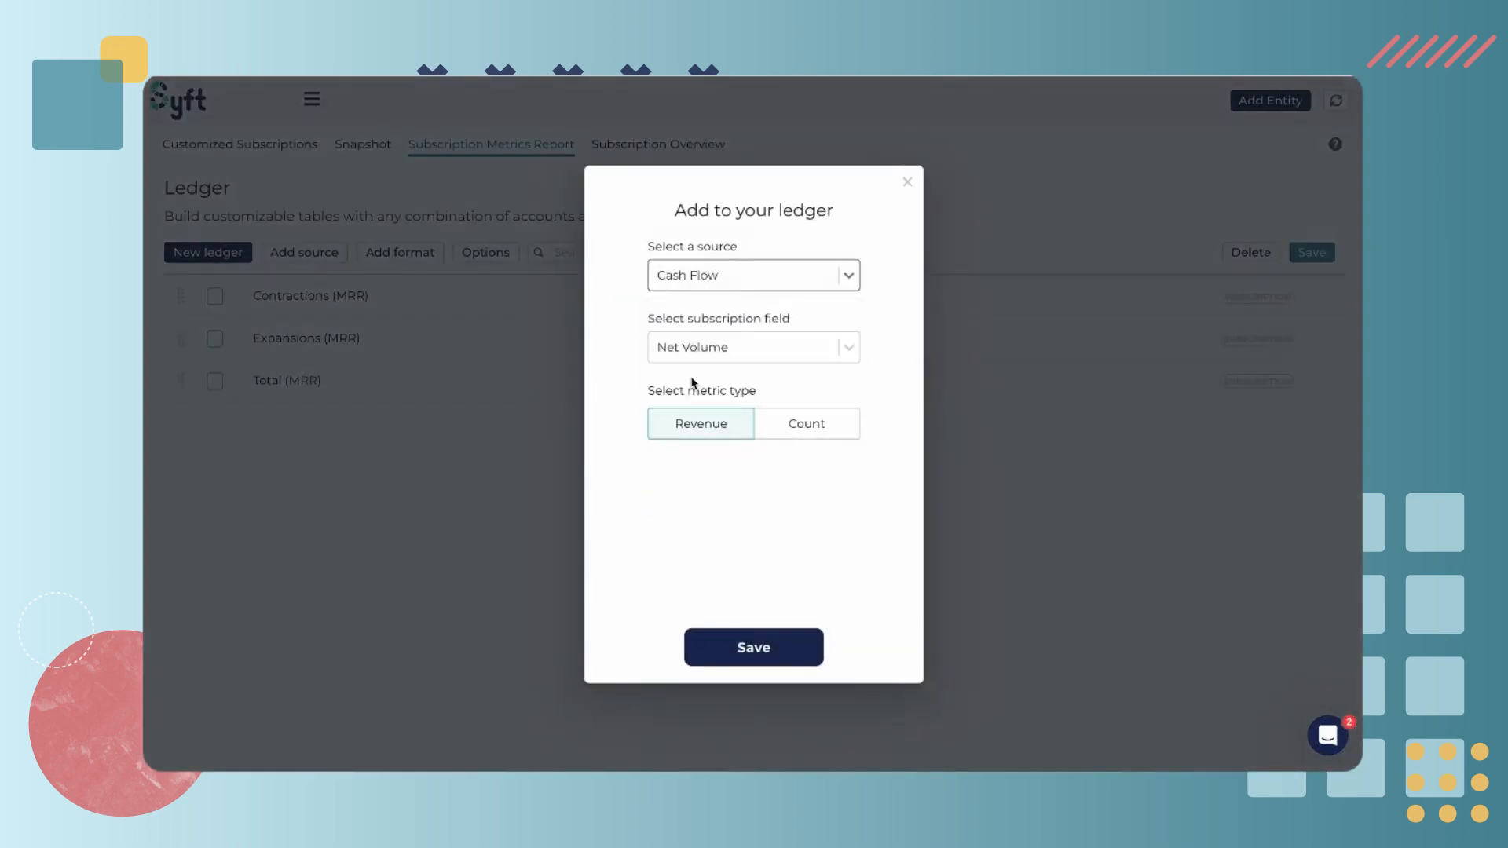
pyautogui.click(708, 350)
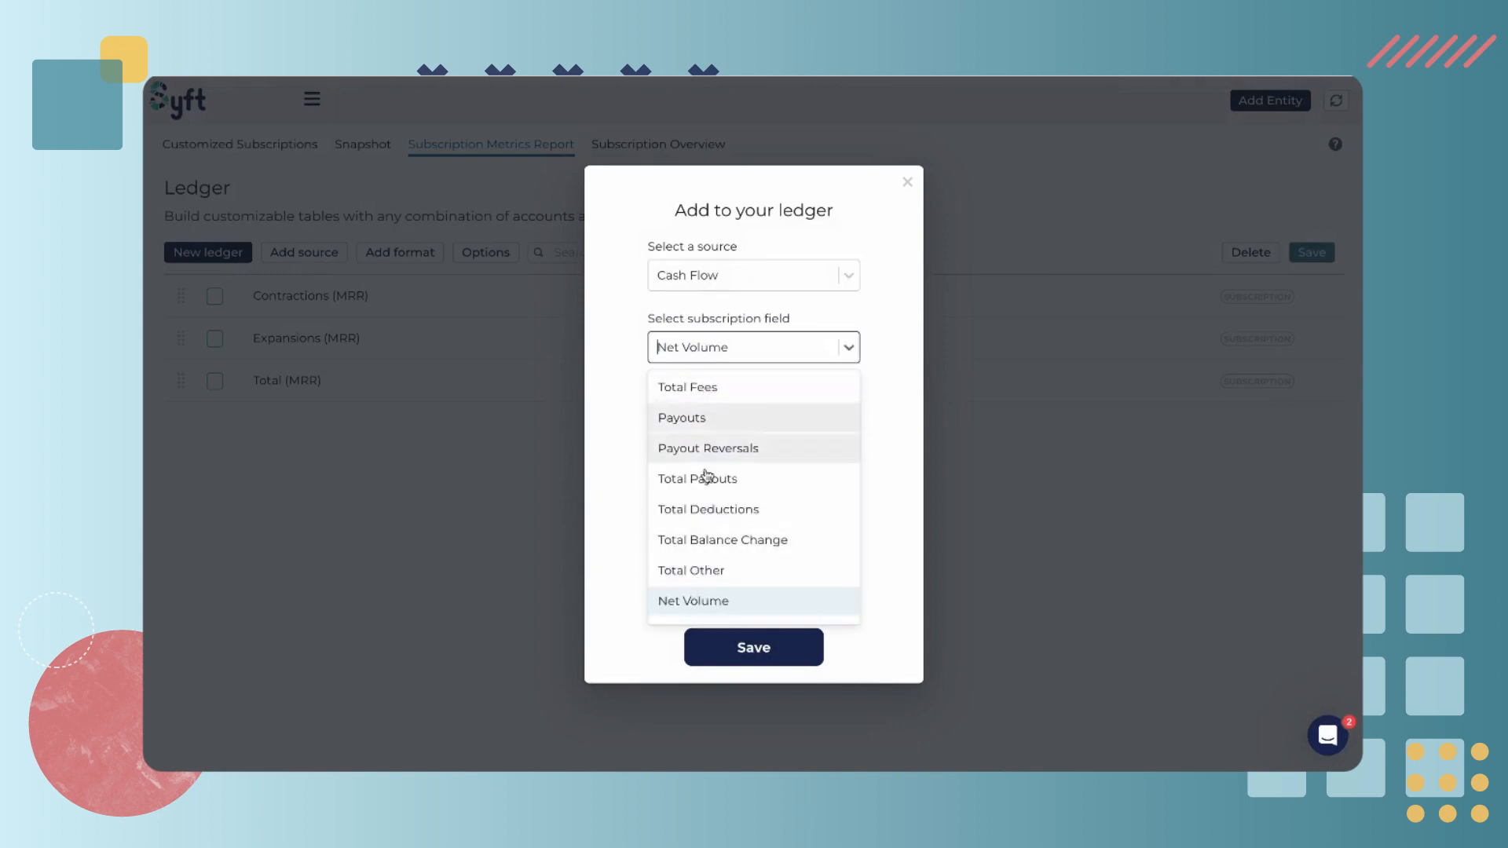
pyautogui.scroll(-1, 707, 475)
pyautogui.scroll(-1, 750, 471)
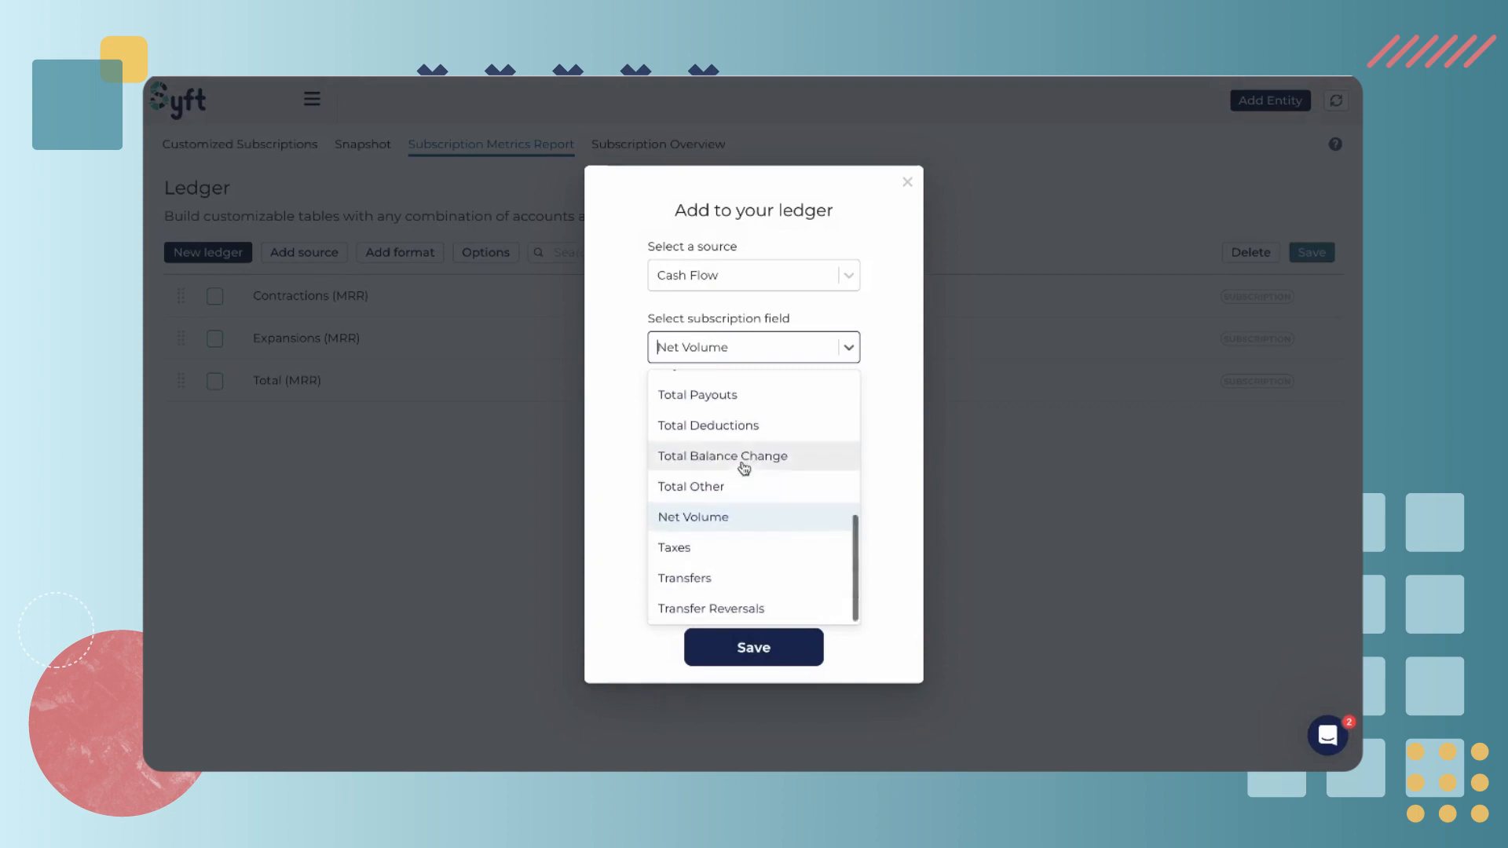
pyautogui.scroll(5, 745, 479)
pyautogui.click(689, 497)
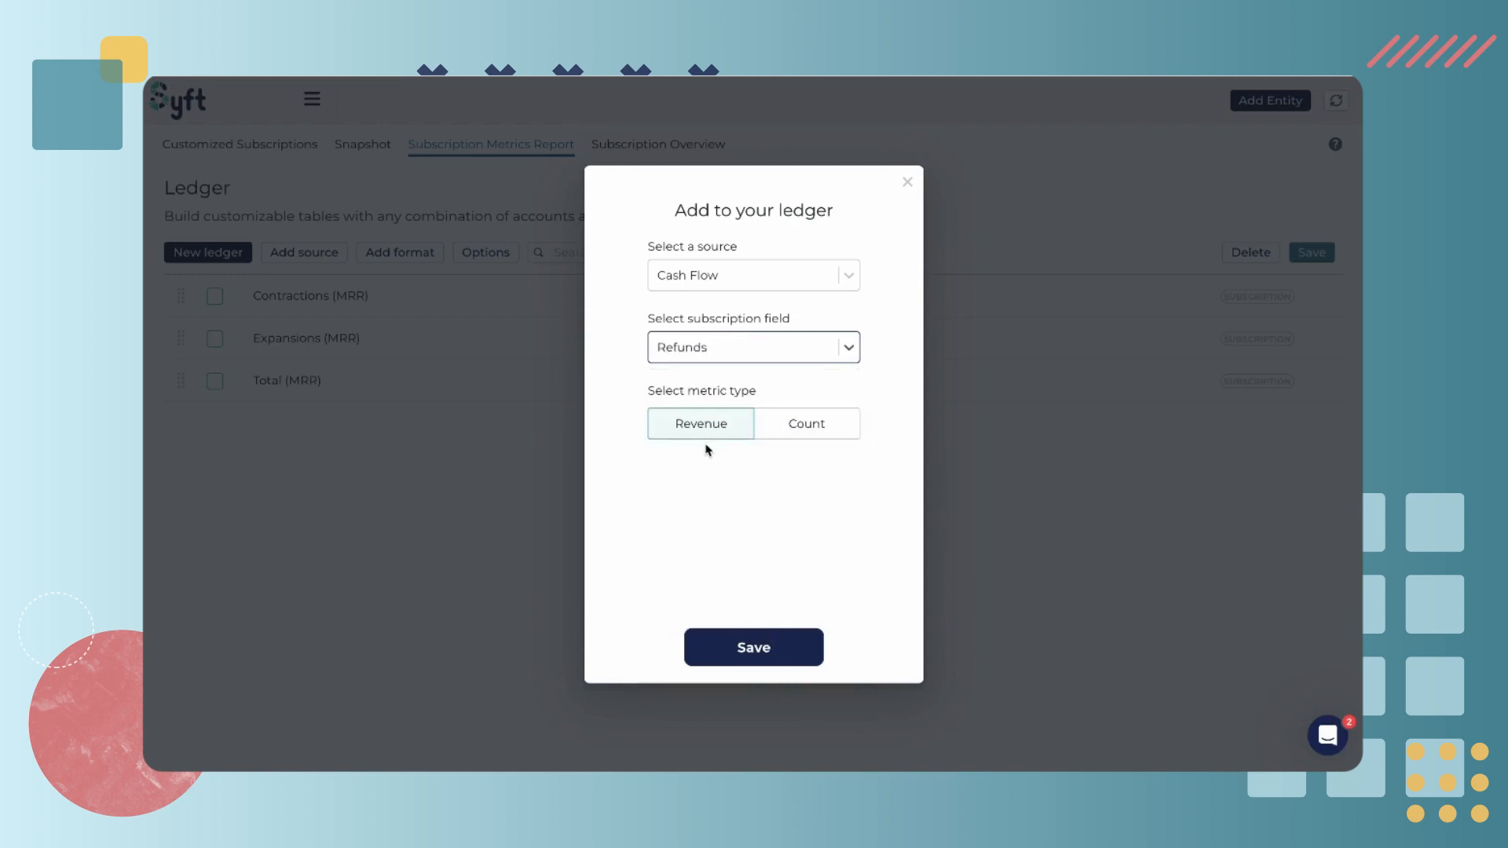
pyautogui.click(748, 657)
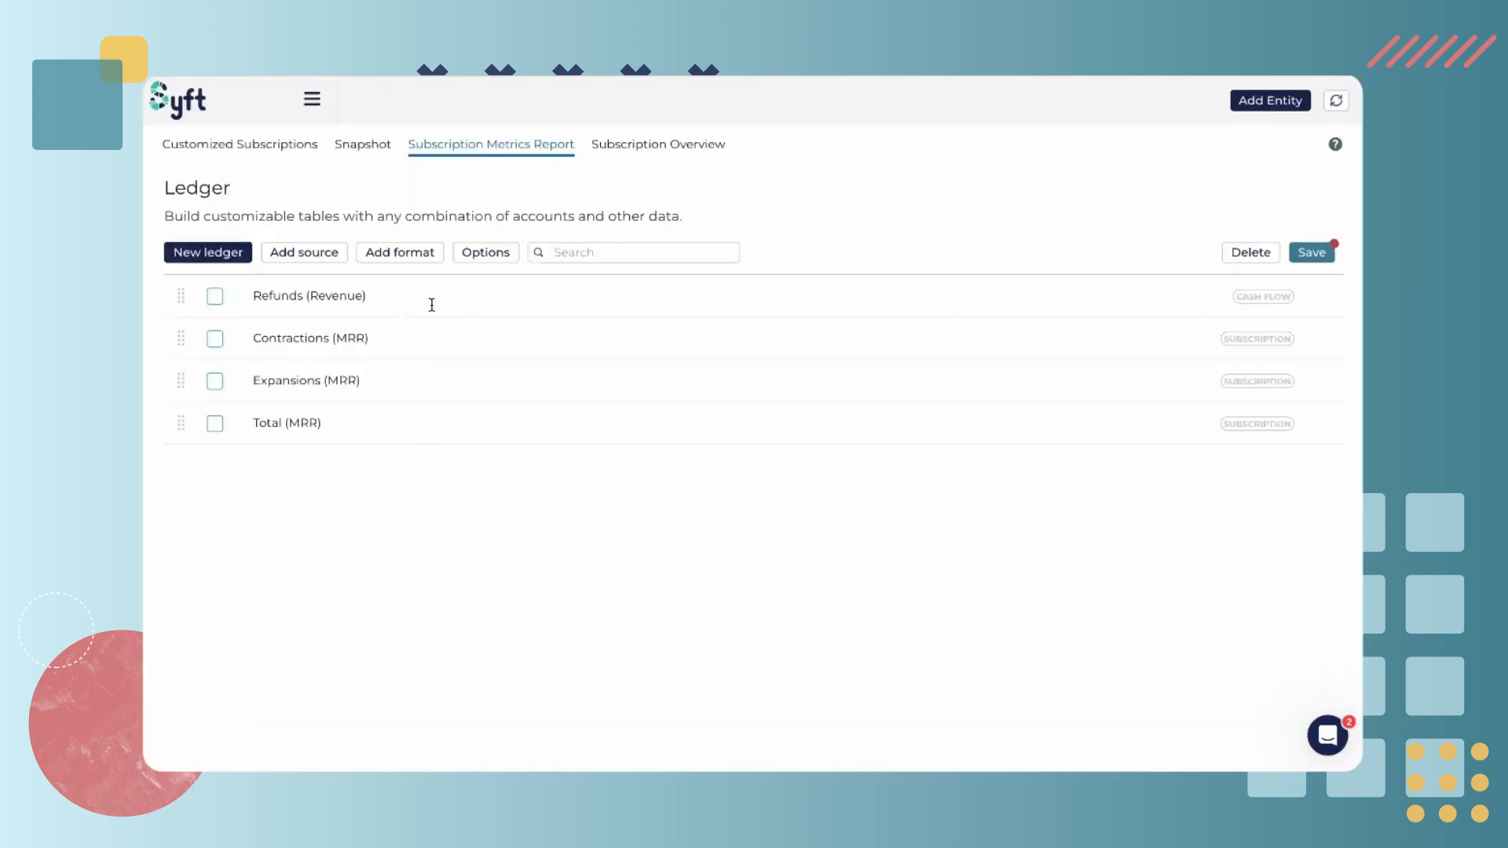
# Add a Cash Flow source with the Payout Reversals field as Revenue to the ledger
pyautogui.click(333, 259)
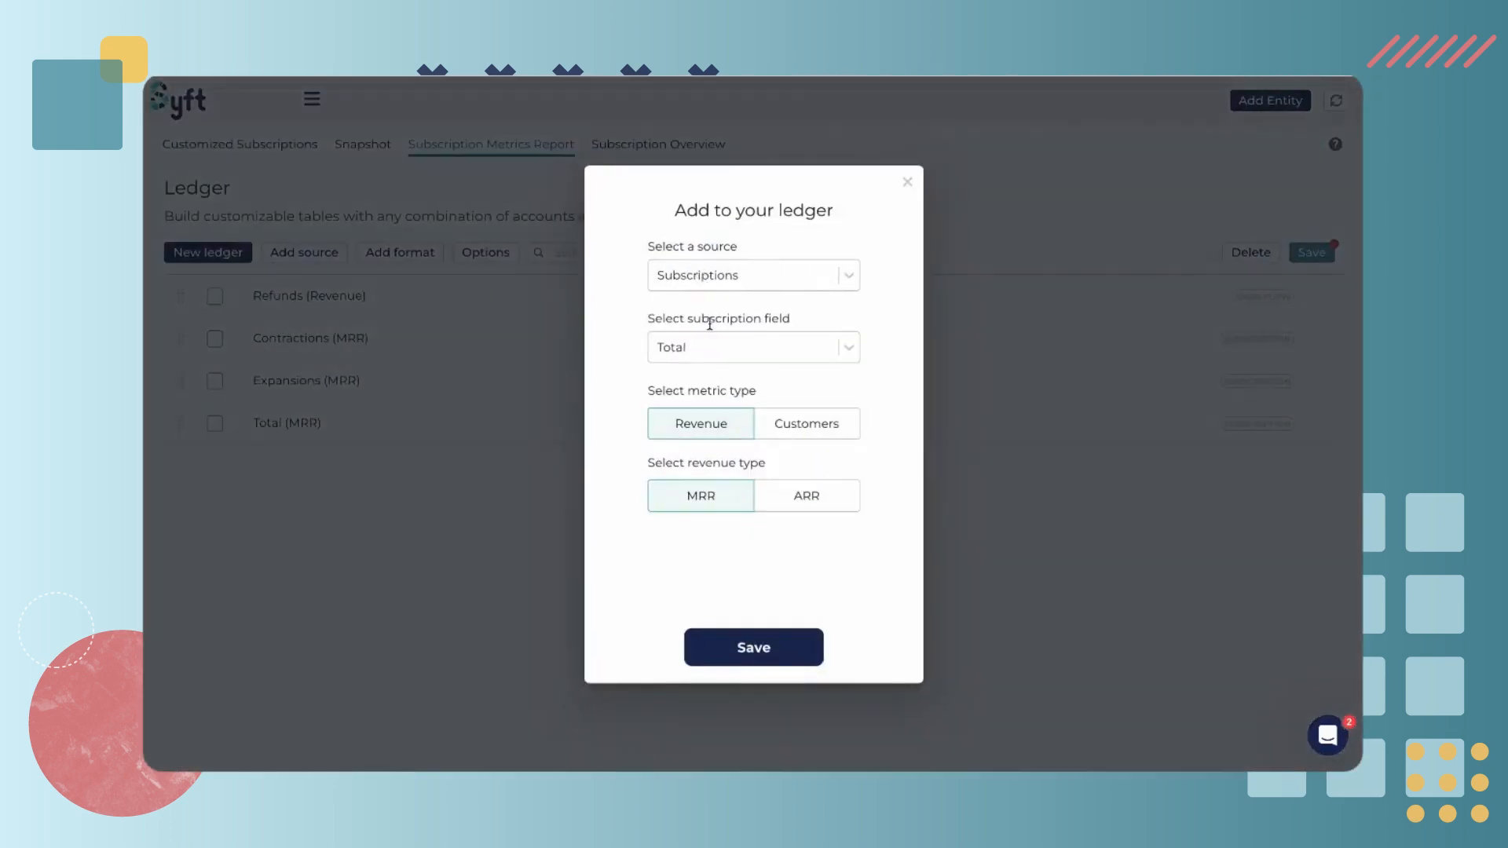
pyautogui.click(707, 276)
pyautogui.click(700, 378)
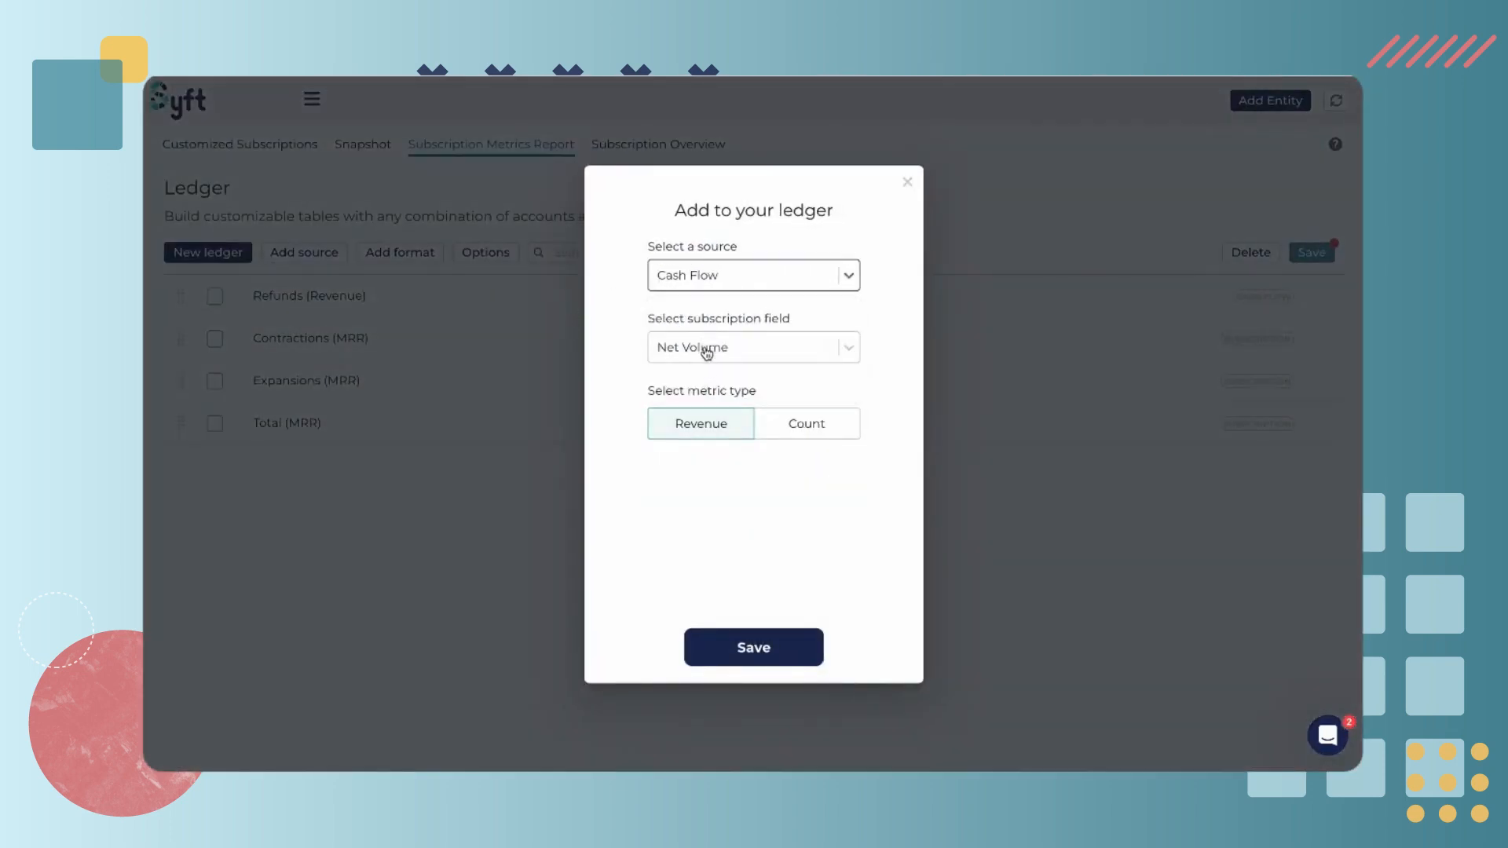
pyautogui.click(703, 346)
pyautogui.click(710, 453)
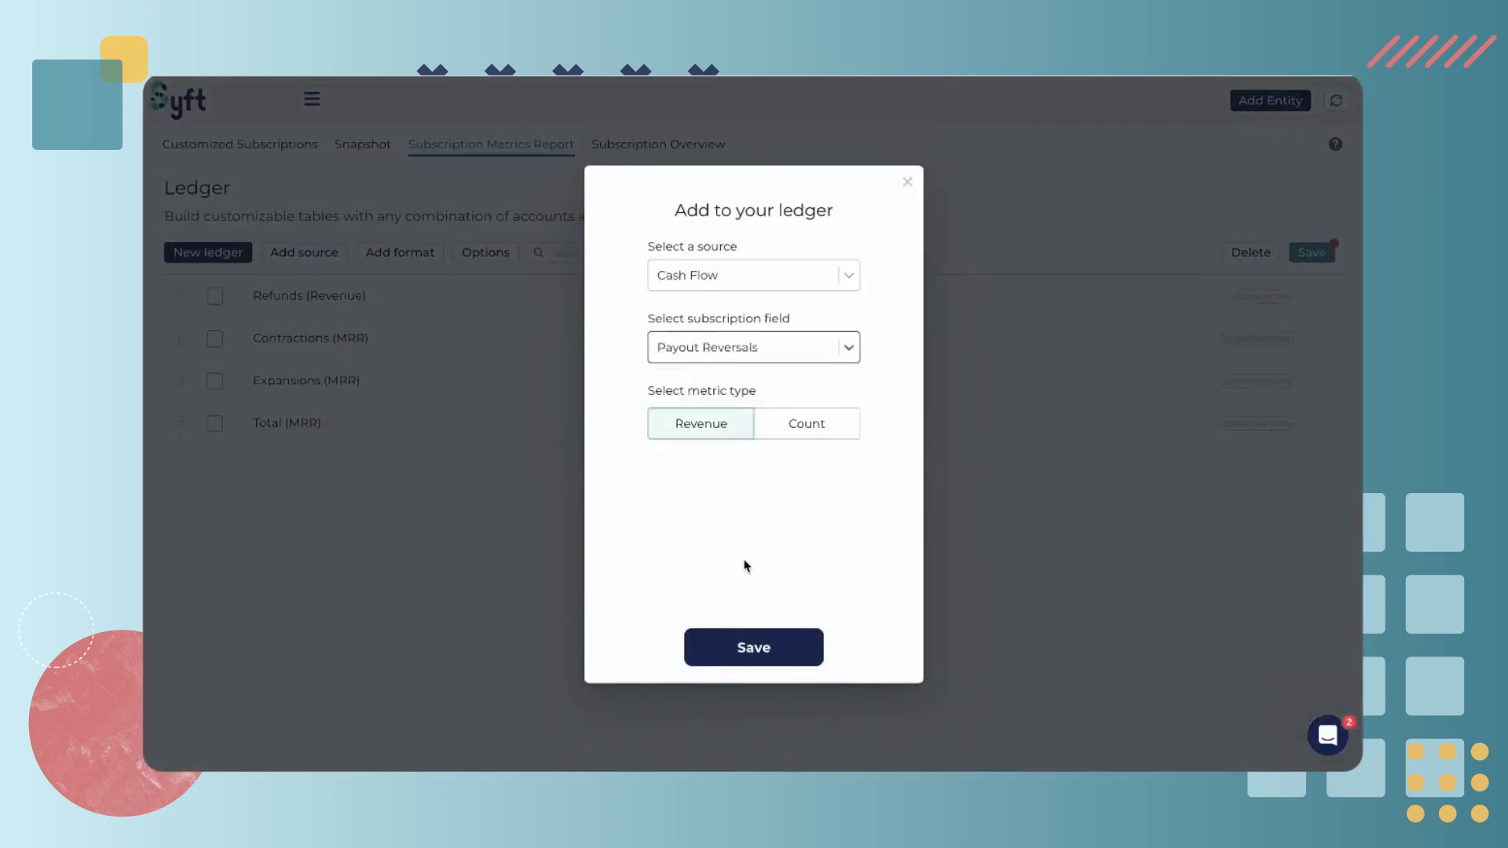
pyautogui.click(755, 648)
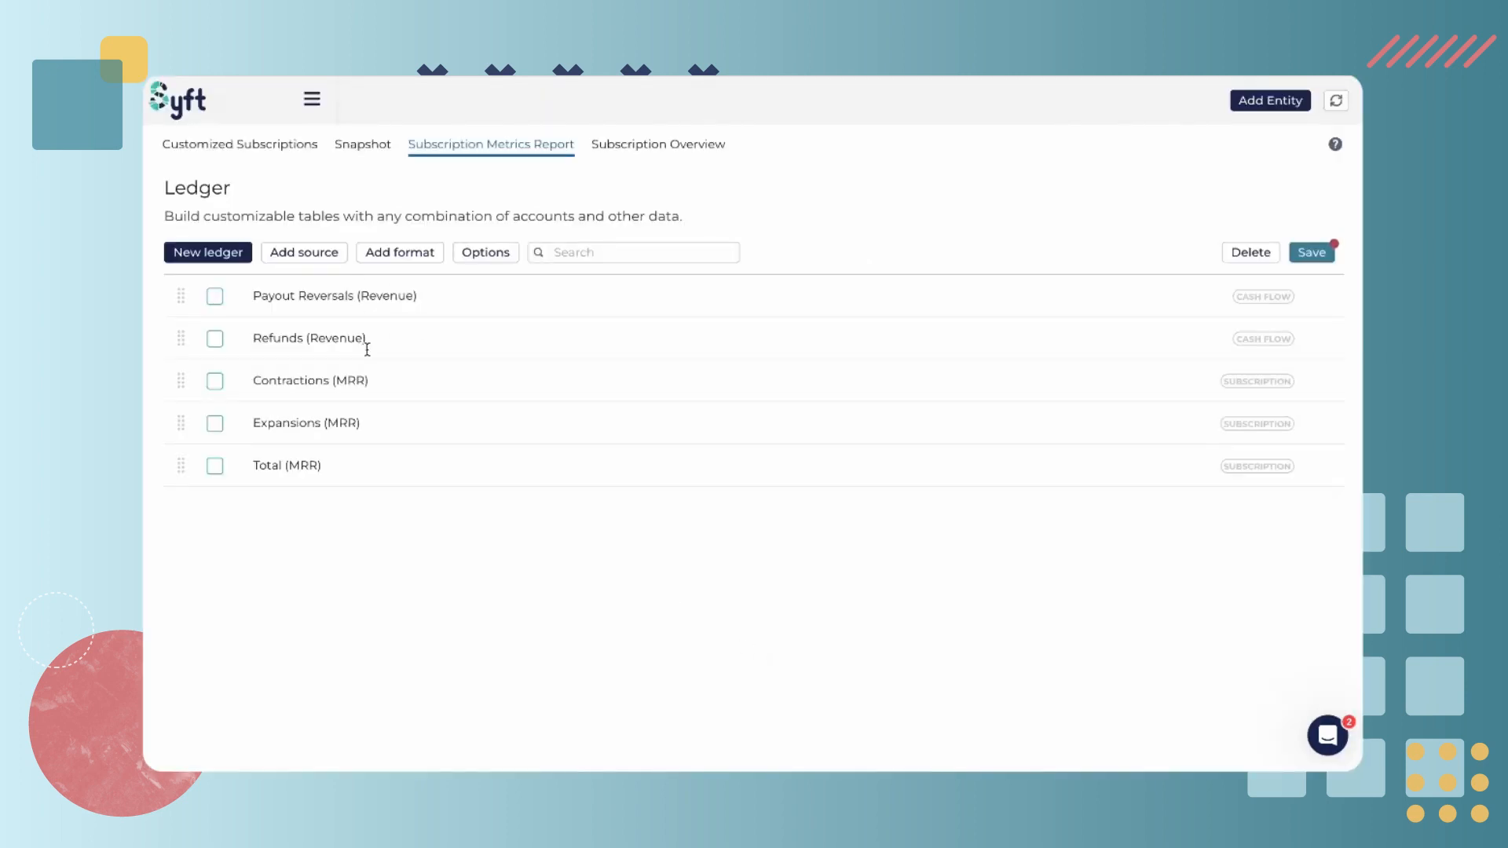
pyautogui.click(328, 257)
pyautogui.click(723, 282)
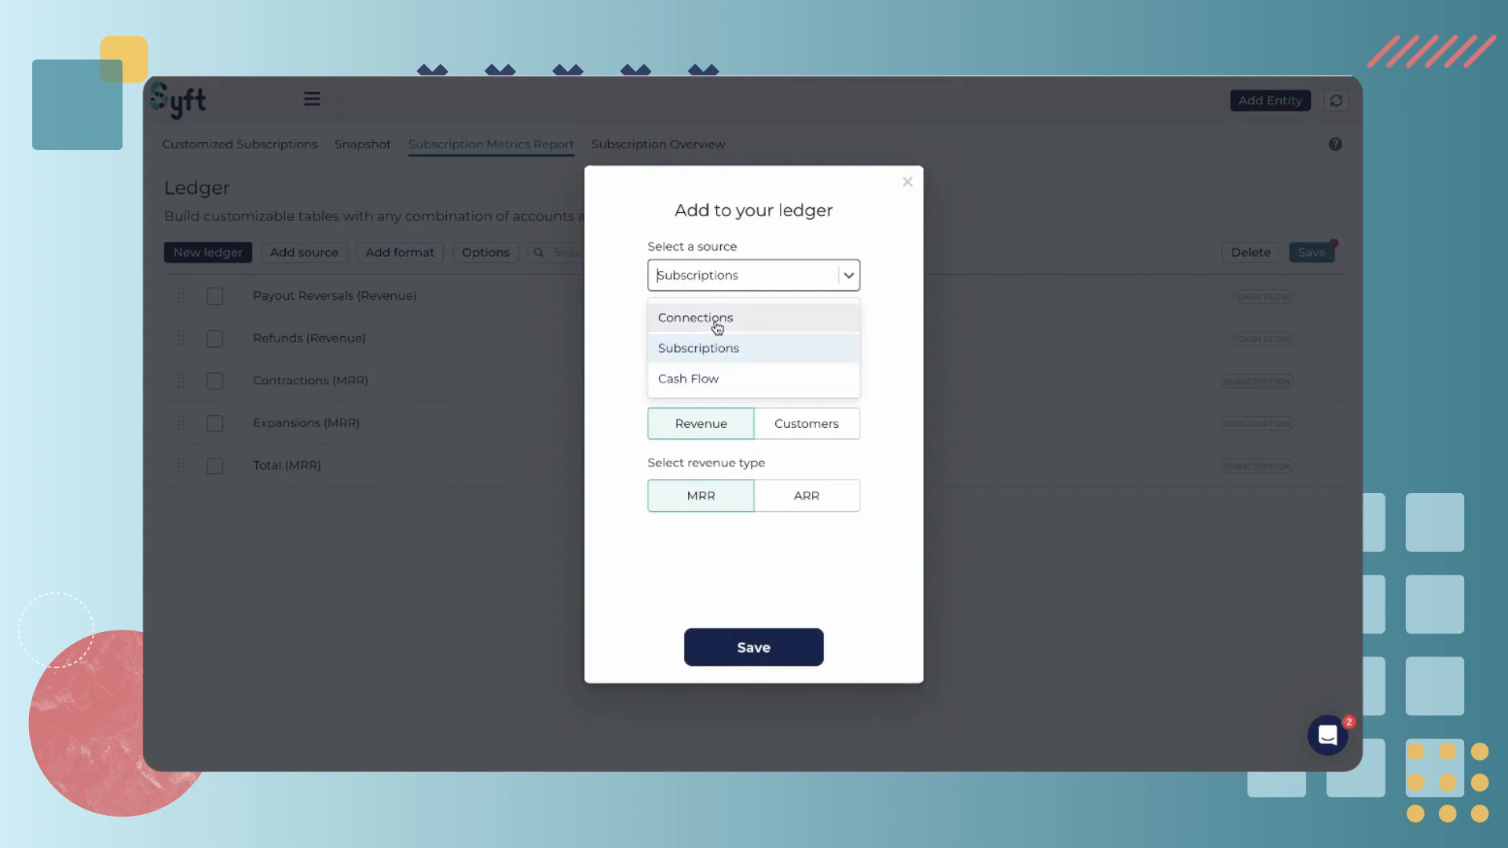
pyautogui.click(908, 182)
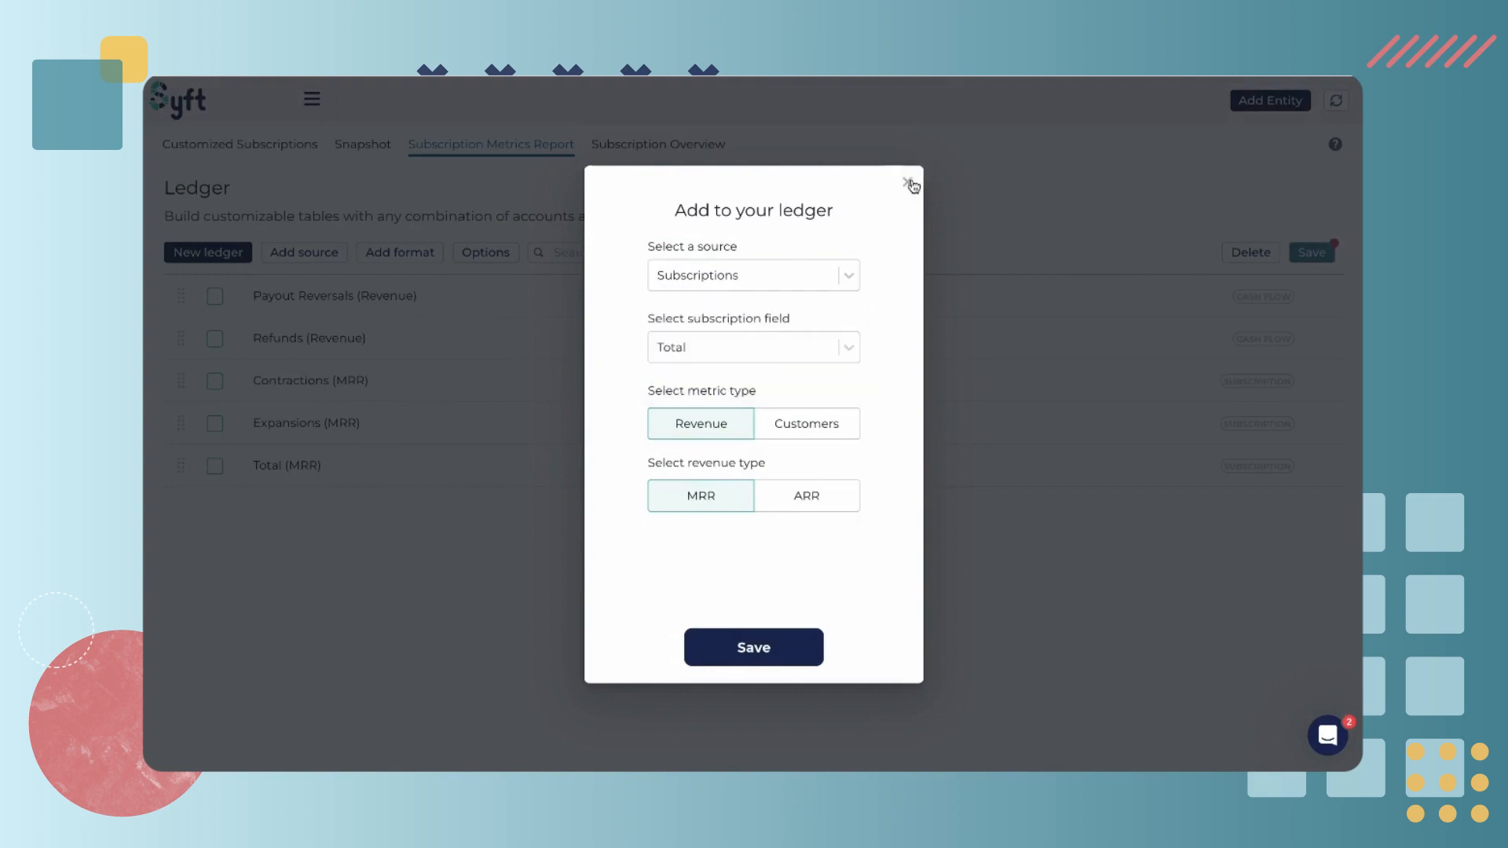
pyautogui.click(907, 182)
# Open Connections, start adding a connection, and browse the data source categories available
pyautogui.moveTo(148, 499)
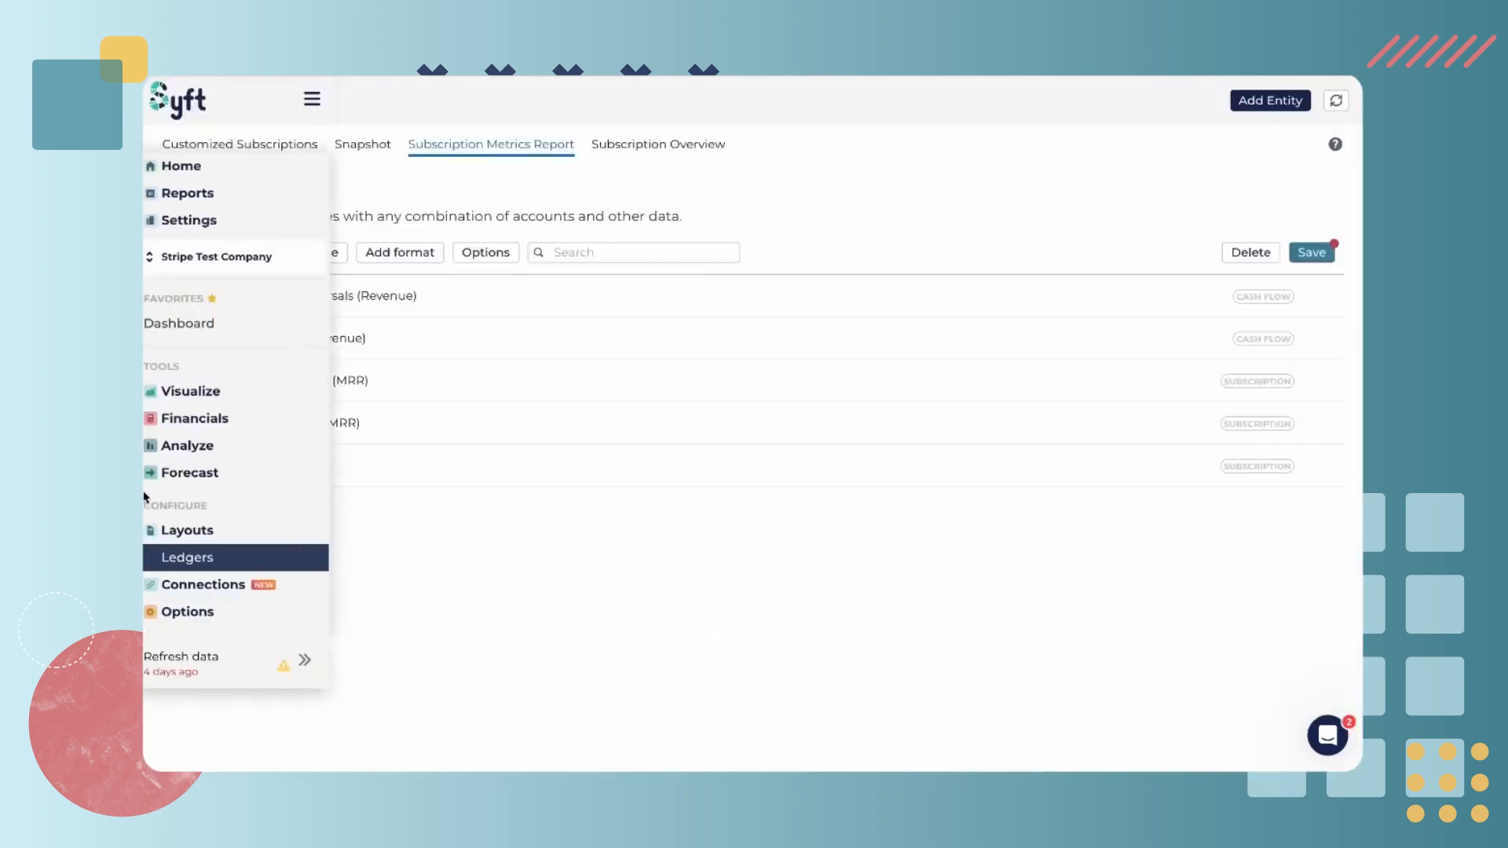
pyautogui.click(214, 590)
pyautogui.click(215, 590)
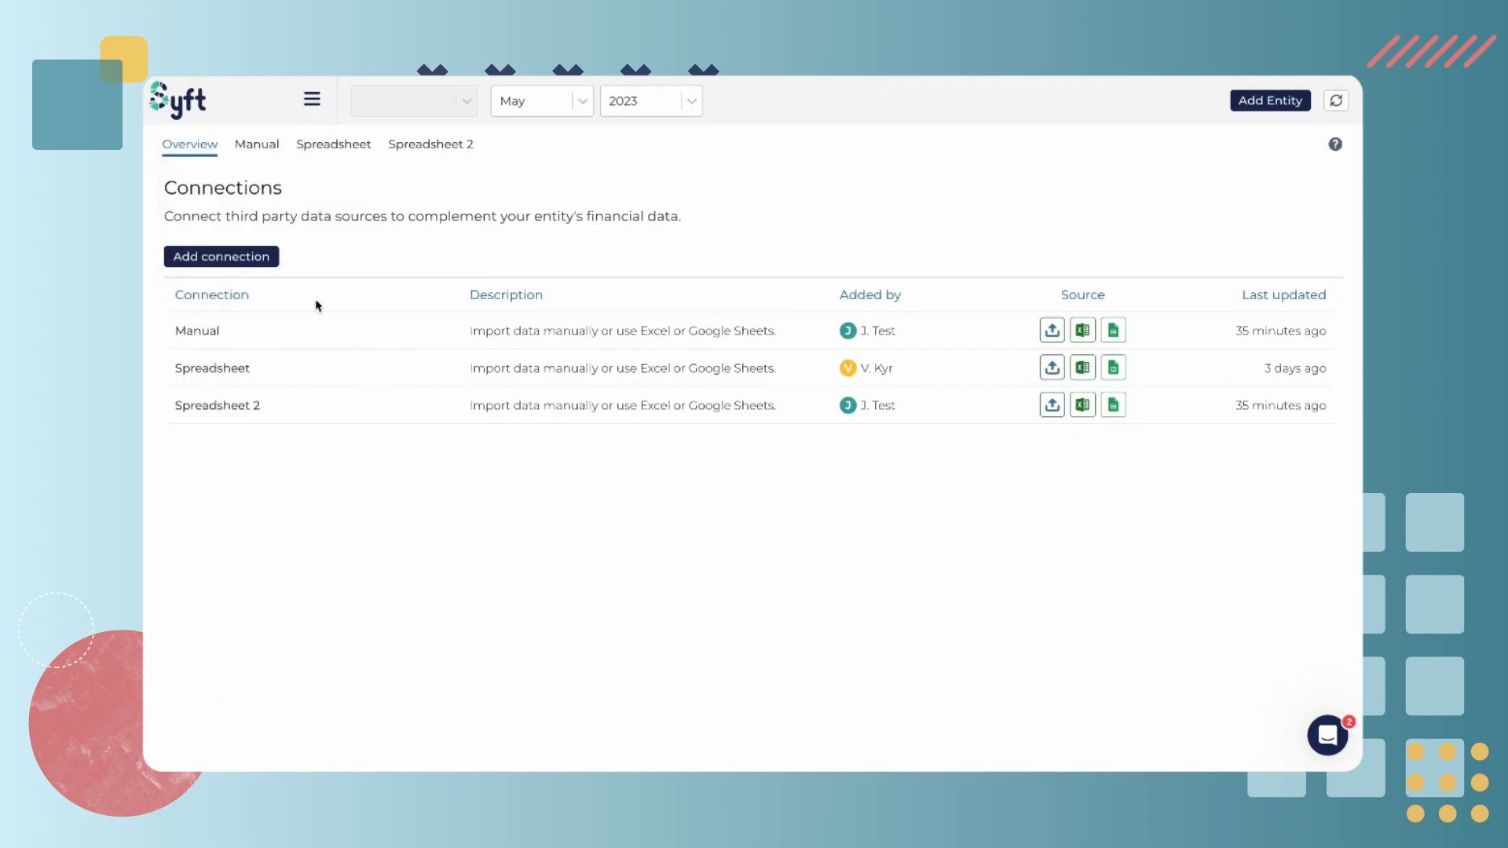
pyautogui.click(256, 259)
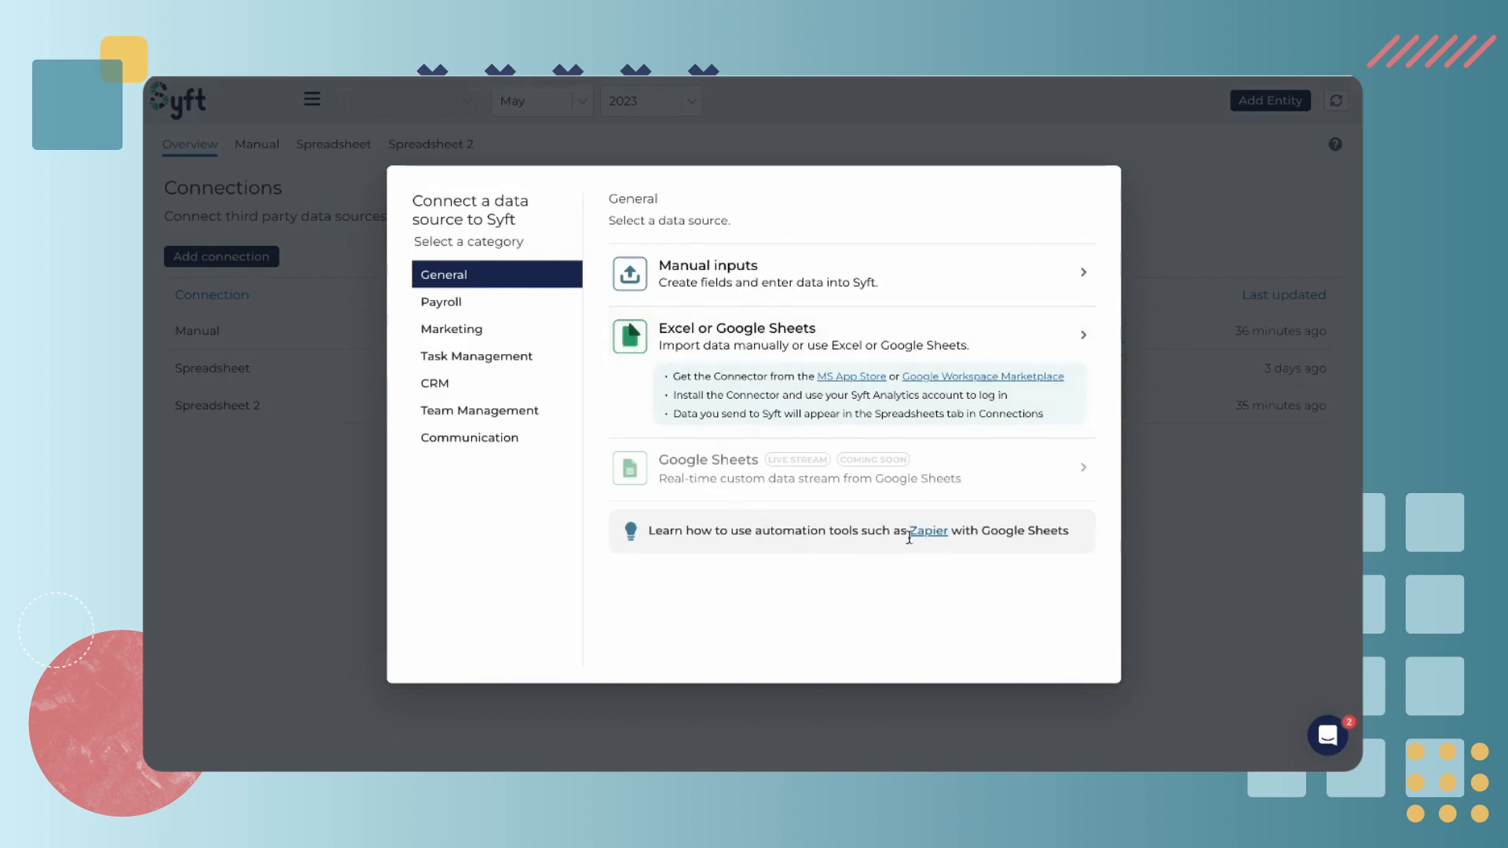
pyautogui.click(505, 303)
pyautogui.click(489, 330)
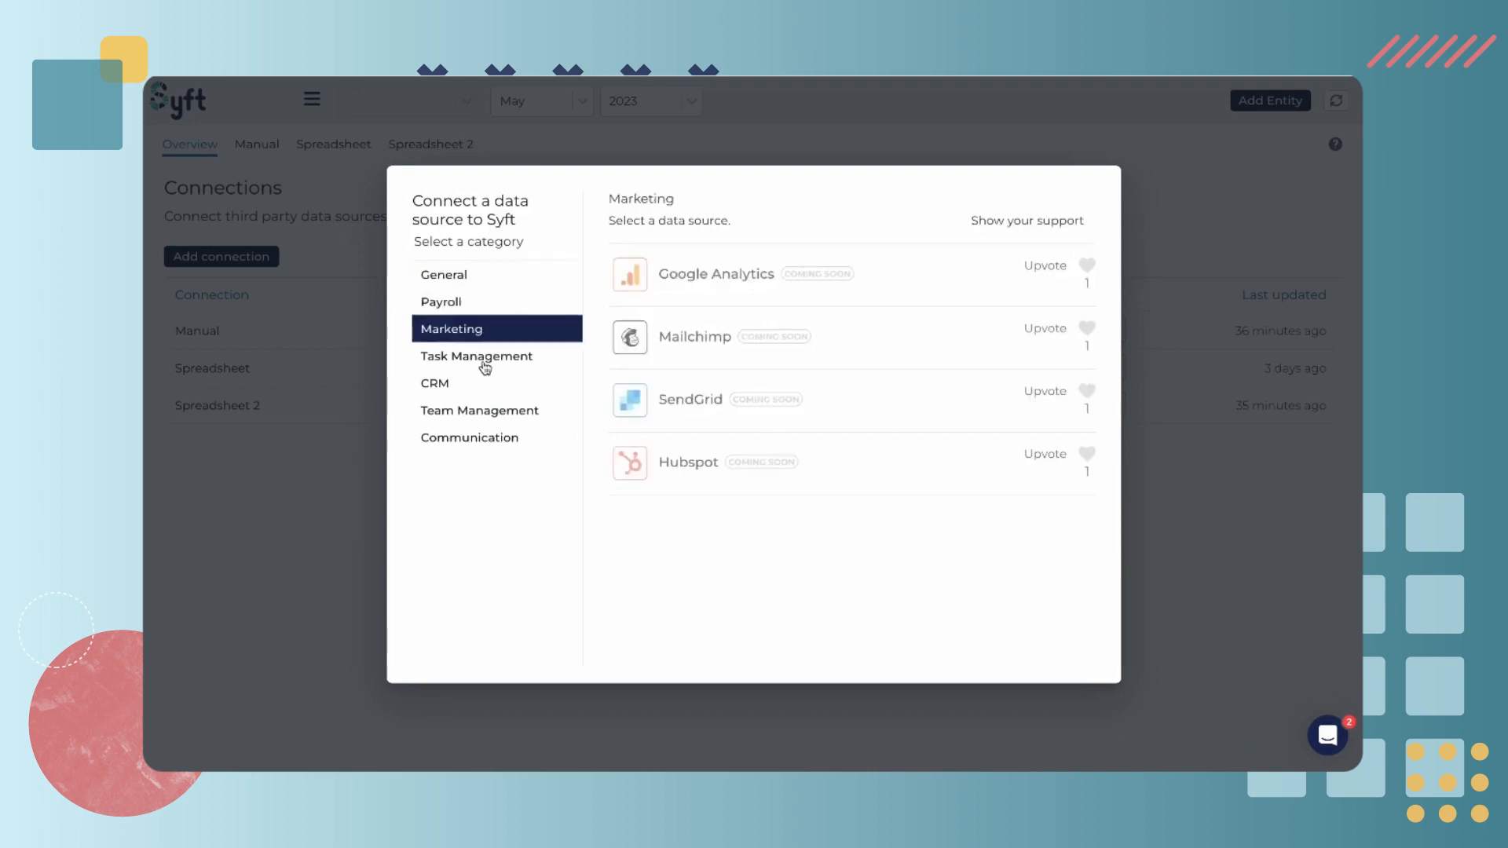
pyautogui.click(486, 363)
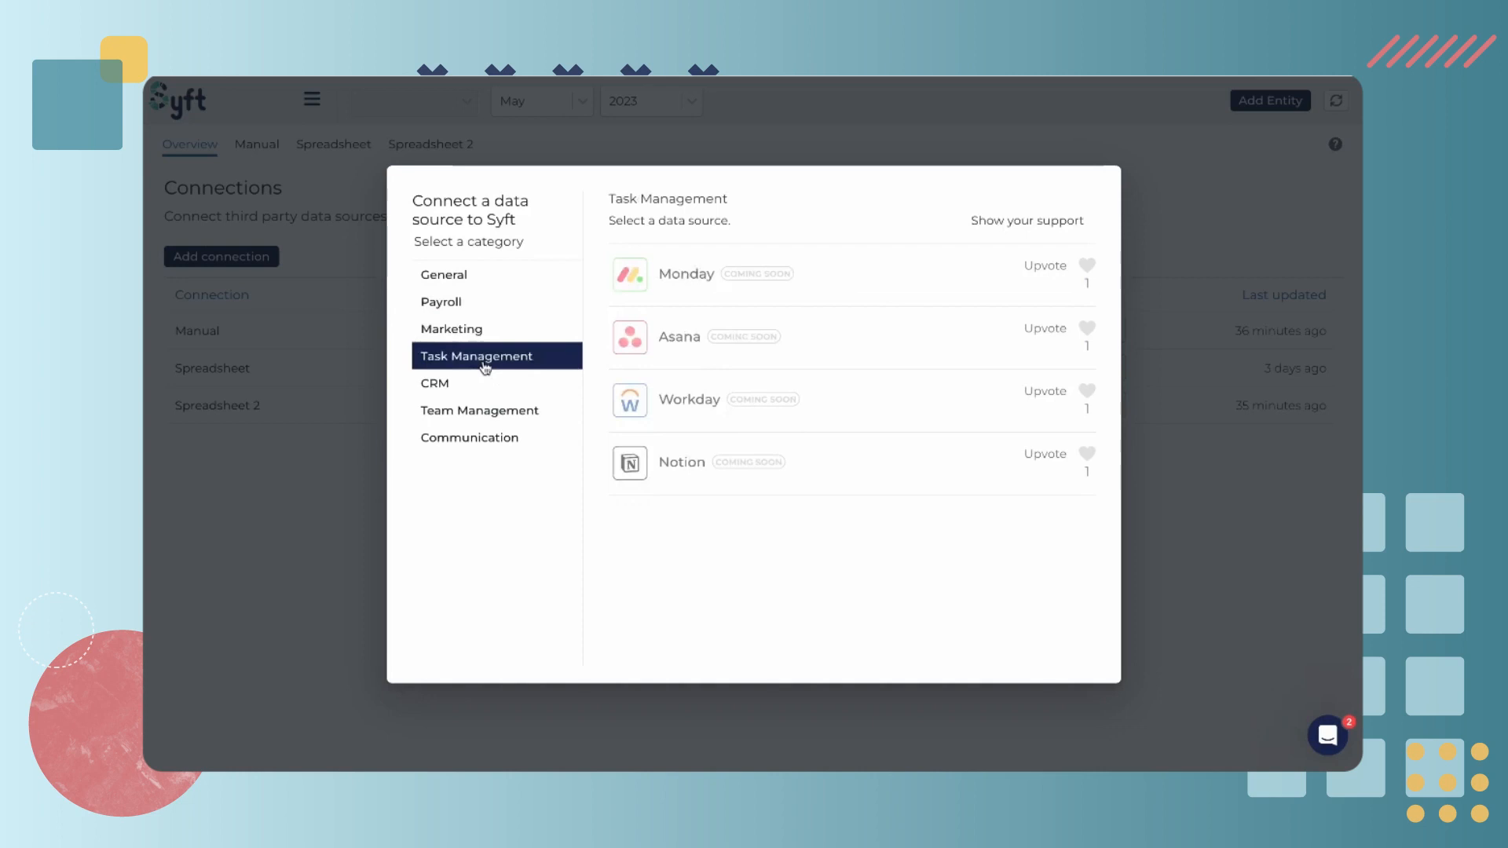
pyautogui.click(463, 278)
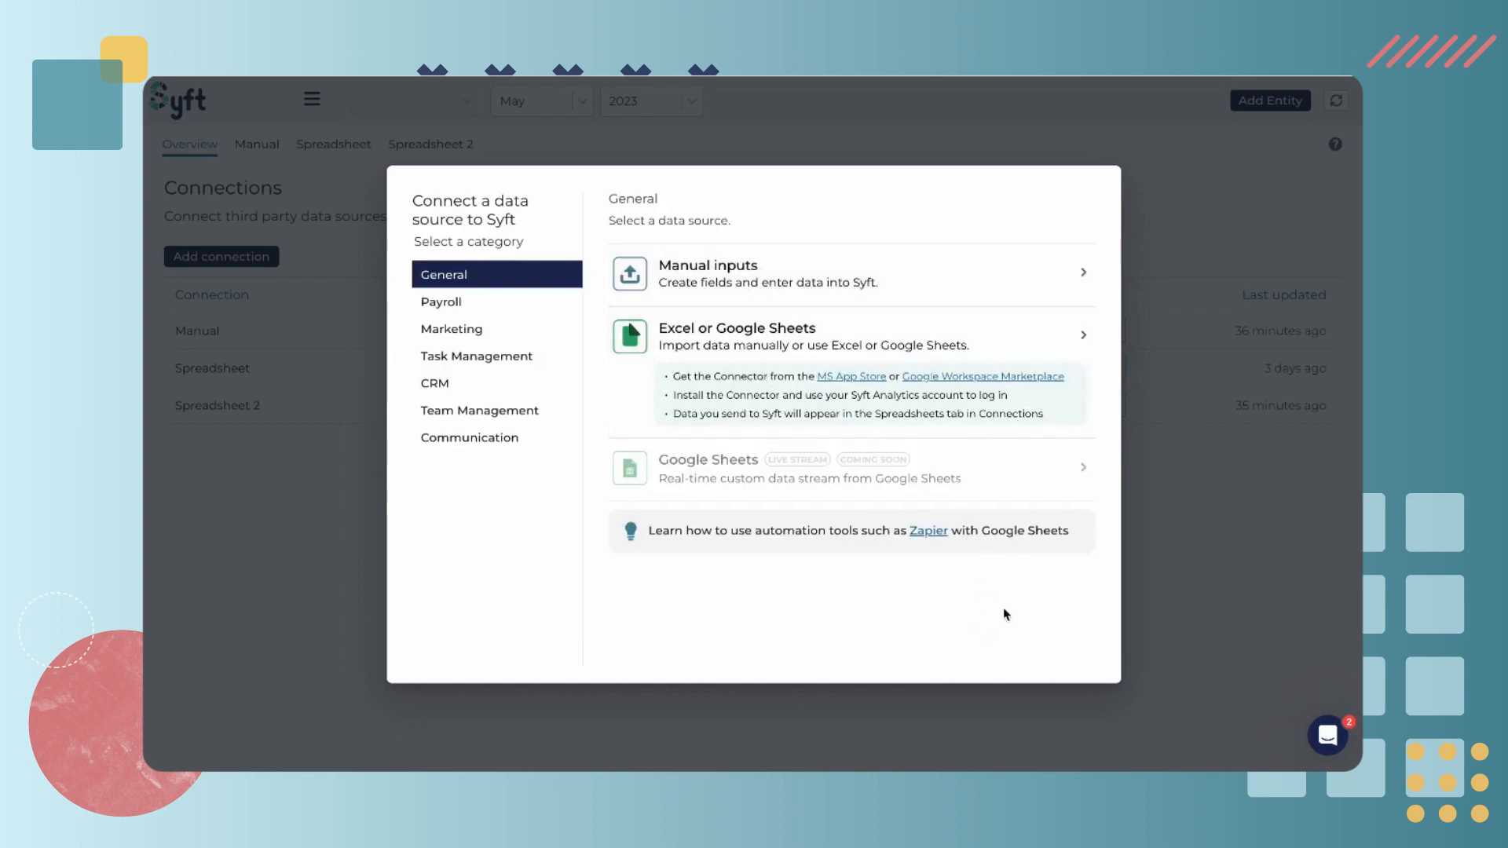
# Create a new spreadsheet connection from the Restaurants connection template
pyautogui.click(815, 266)
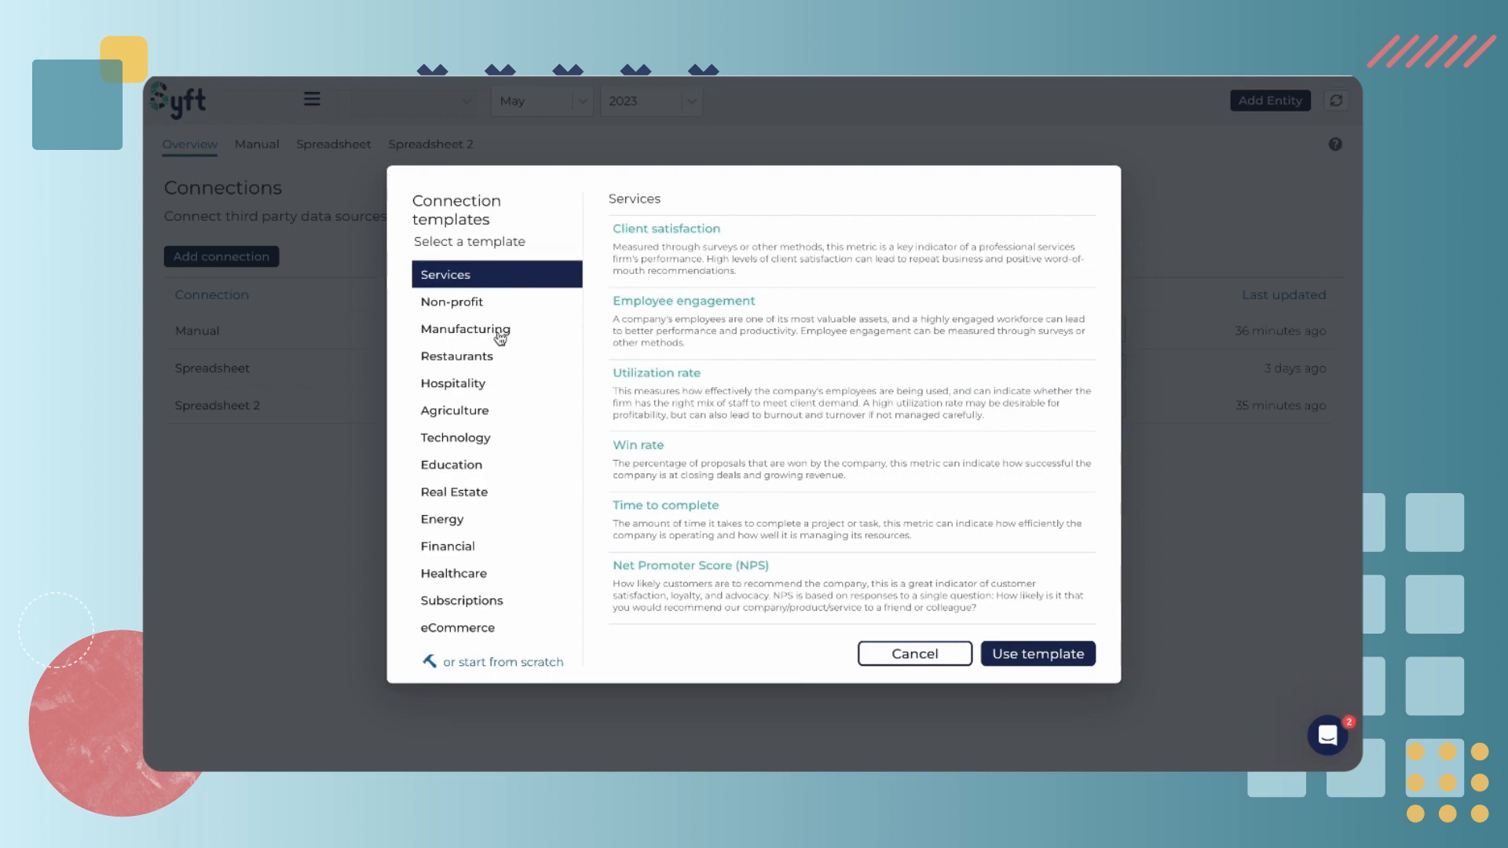
pyautogui.click(482, 361)
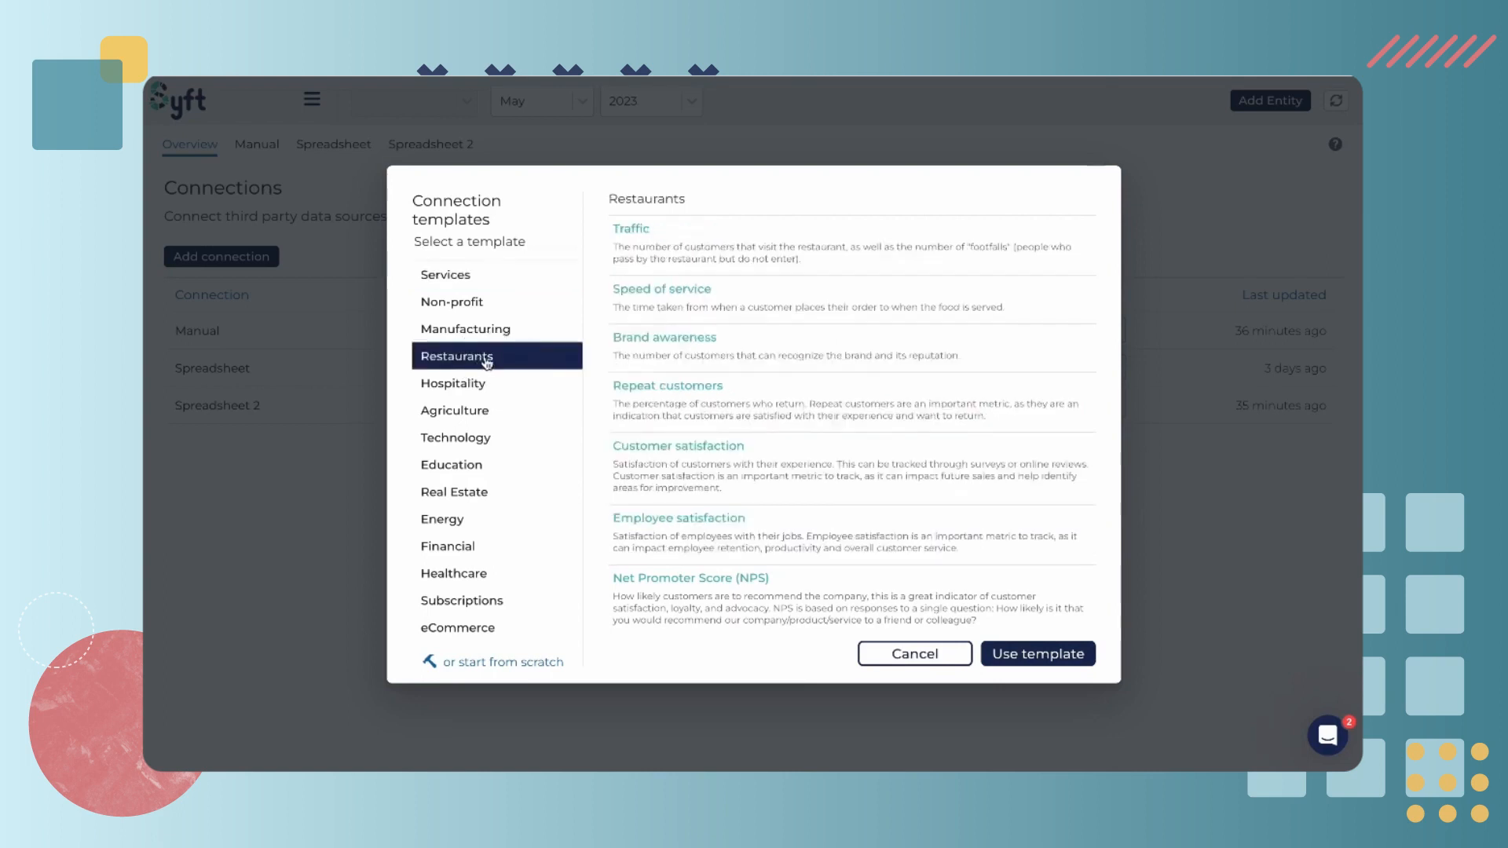
pyautogui.click(1049, 657)
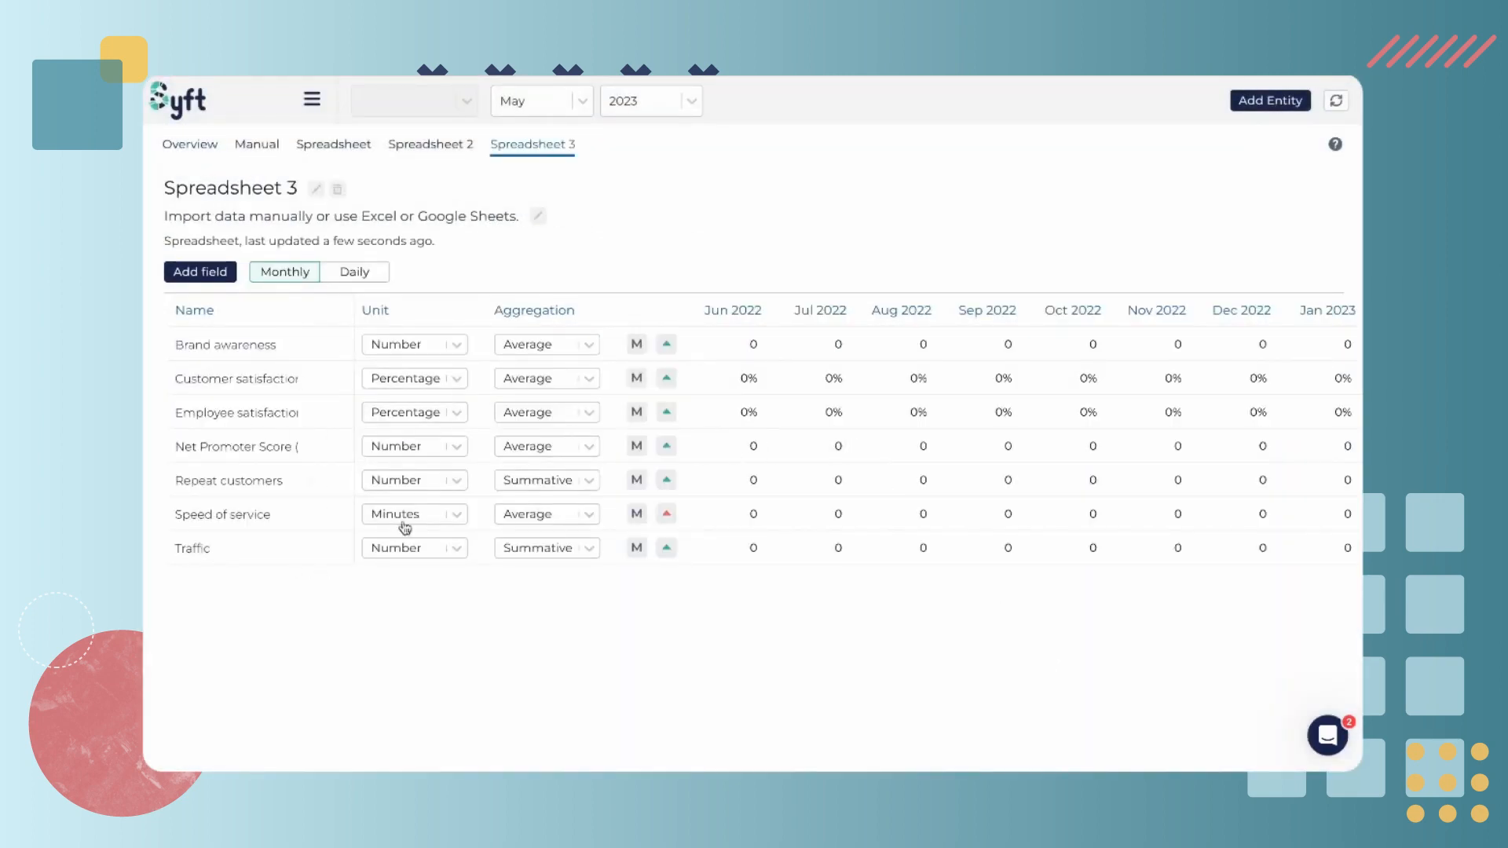
# Enter 100 as Brand awareness for Jun 2022
pyautogui.click(750, 344)
pyautogui.write('100')
pyautogui.press('BackSpace')
pyautogui.click(732, 630)
# Add a new field named Meals prepared to the spreadsheet
pyautogui.click(214, 273)
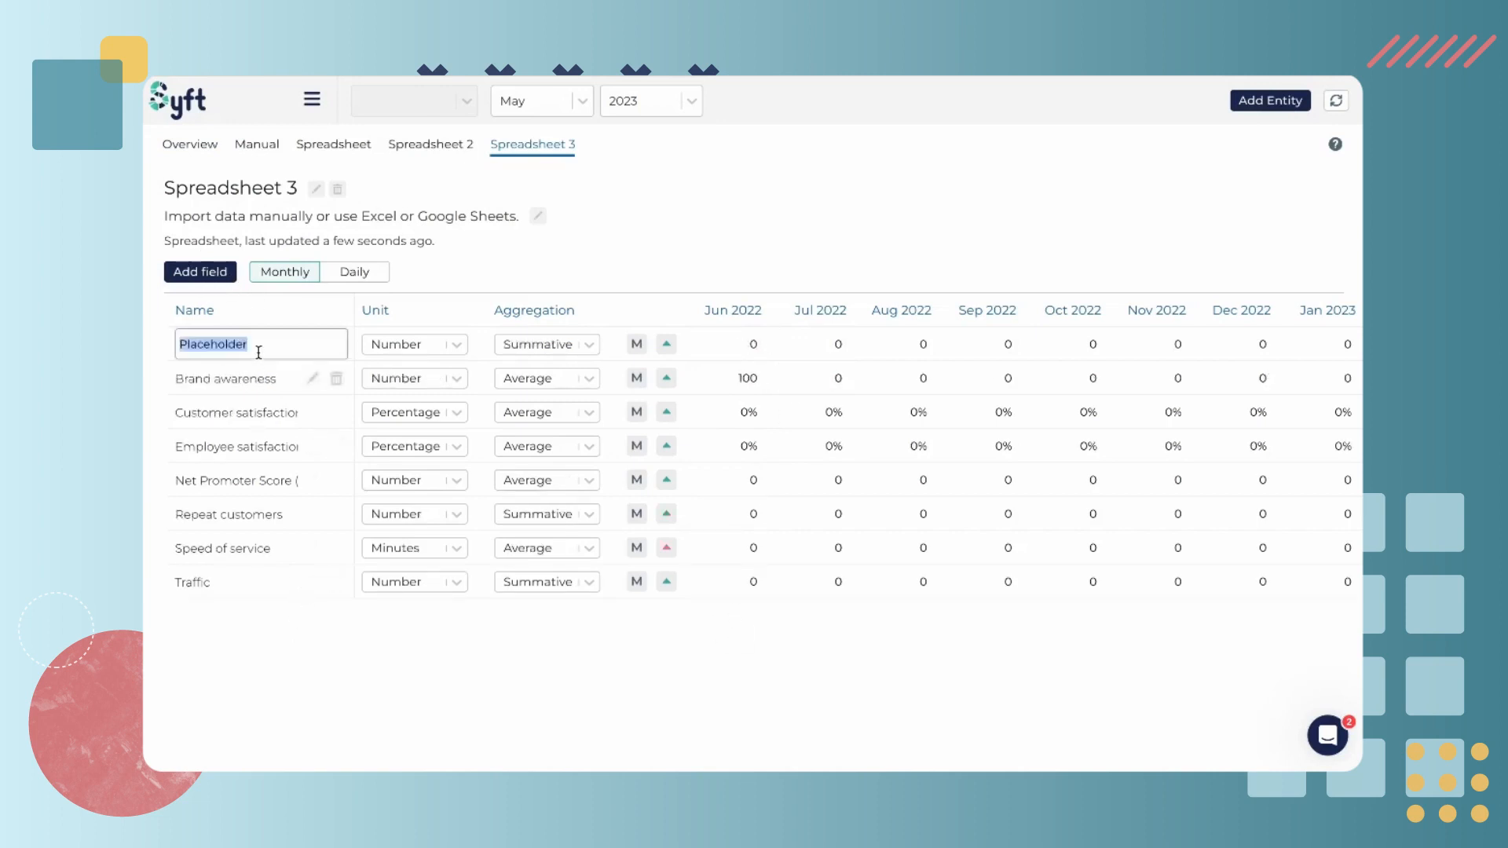
pyautogui.write('Meals prepared')
pyautogui.click(773, 232)
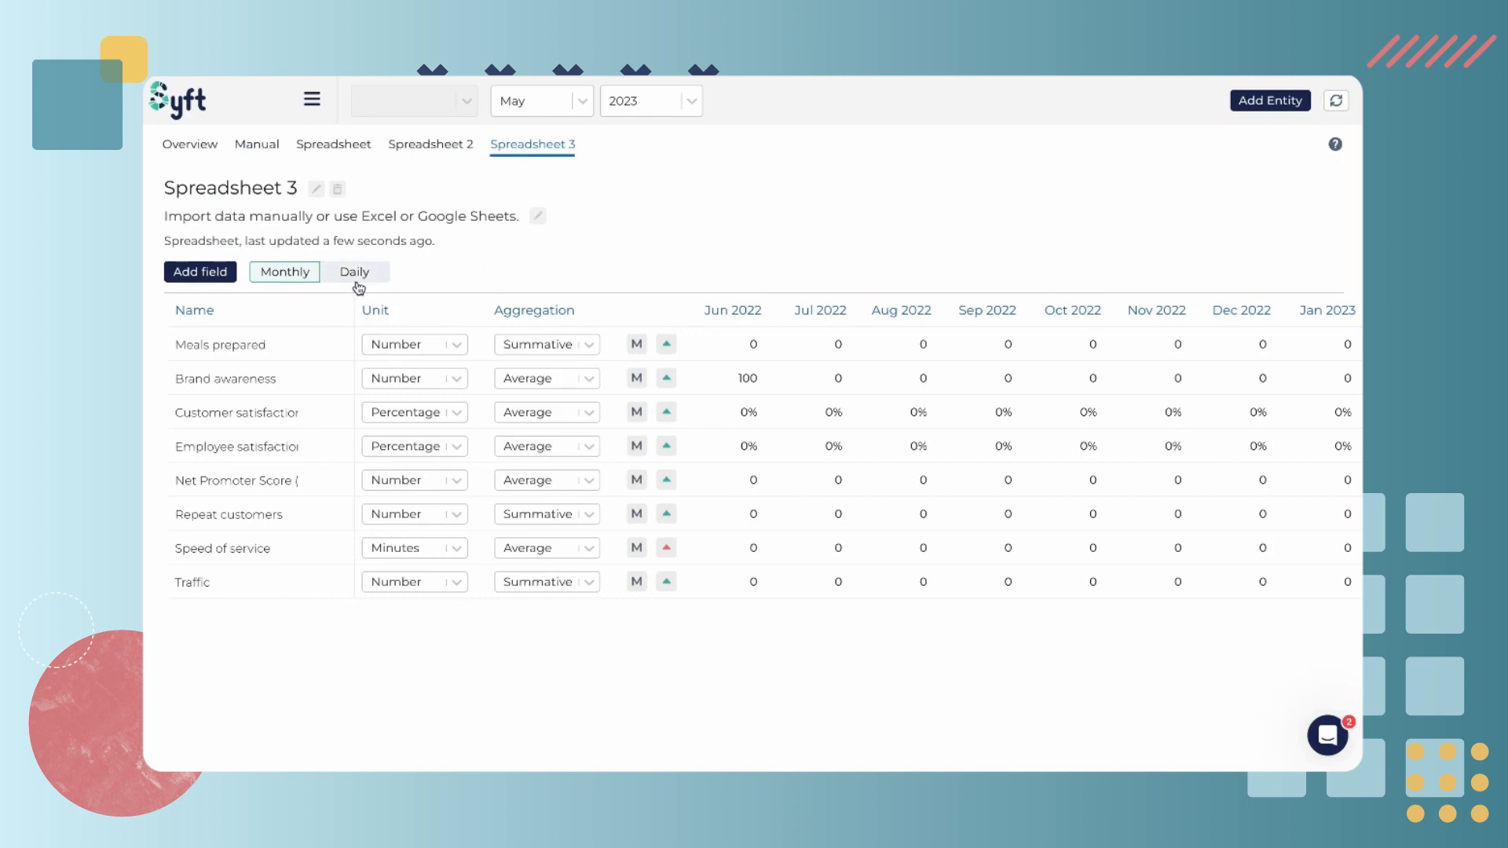
# Rename the spreadsheet connection to Restaurant metrics
pyautogui.click(317, 188)
pyautogui.hotkey('ctrl', 'a')
pyautogui.press('BackSpace')
pyautogui.write('Restauratnt metr')
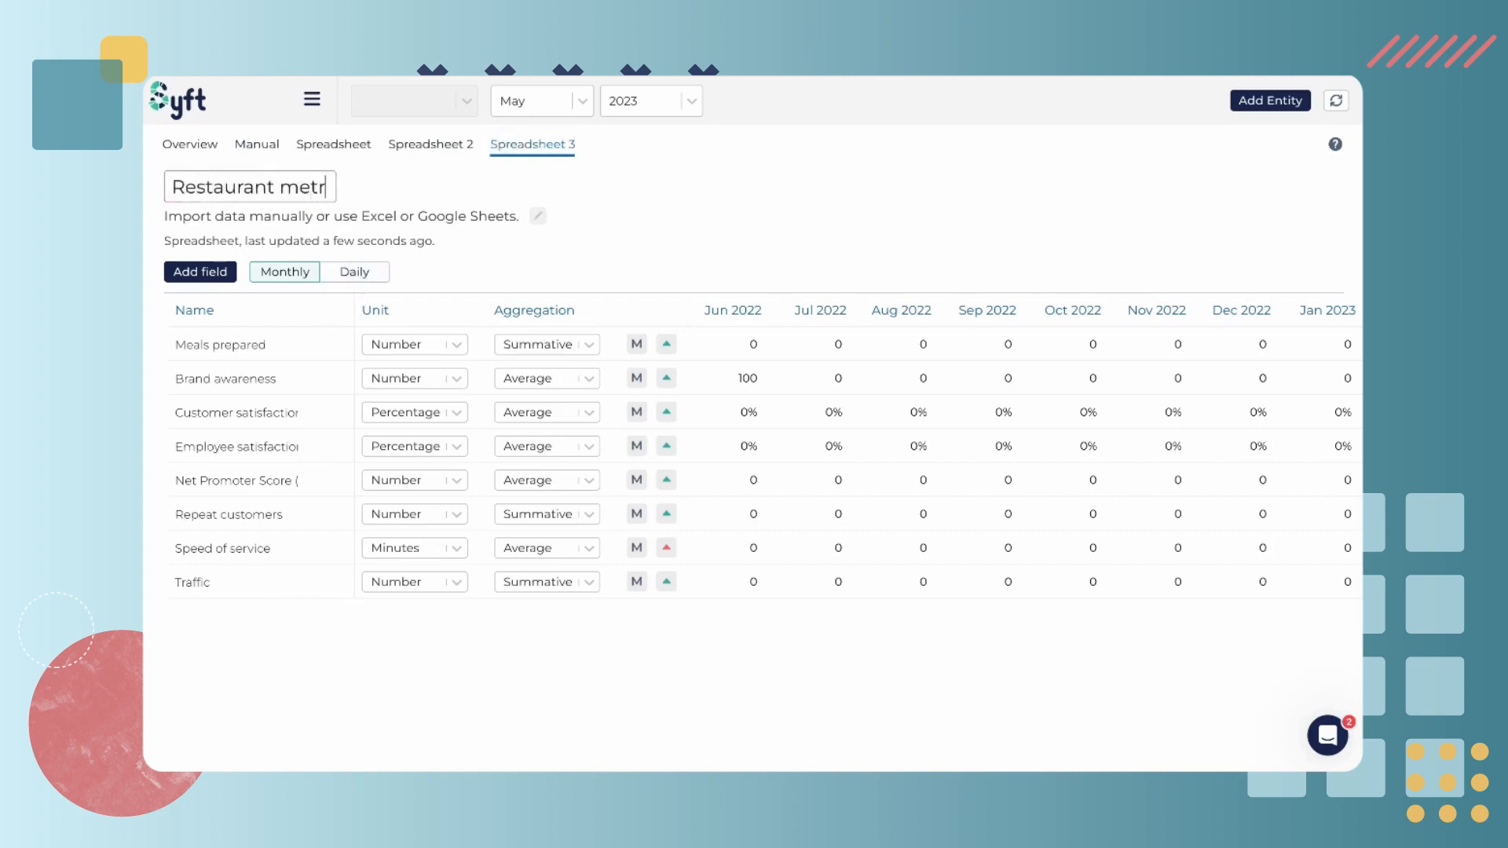
pyautogui.write('ics')
pyautogui.press('Return')
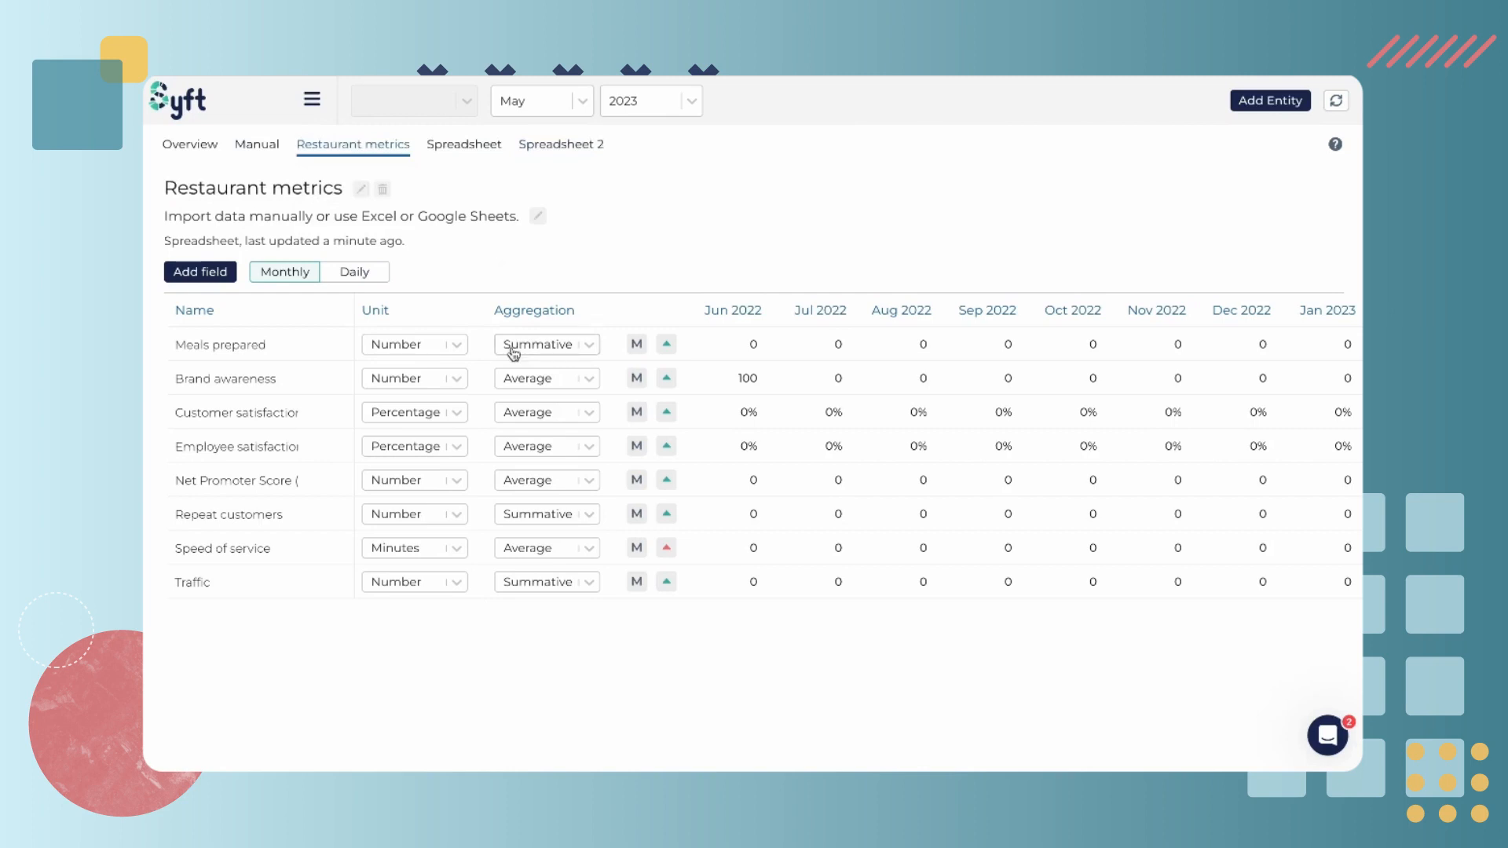
# Review the Spreadsheet connection's fields, then return to the Subscription Metrics Report ledger
pyautogui.click(492, 149)
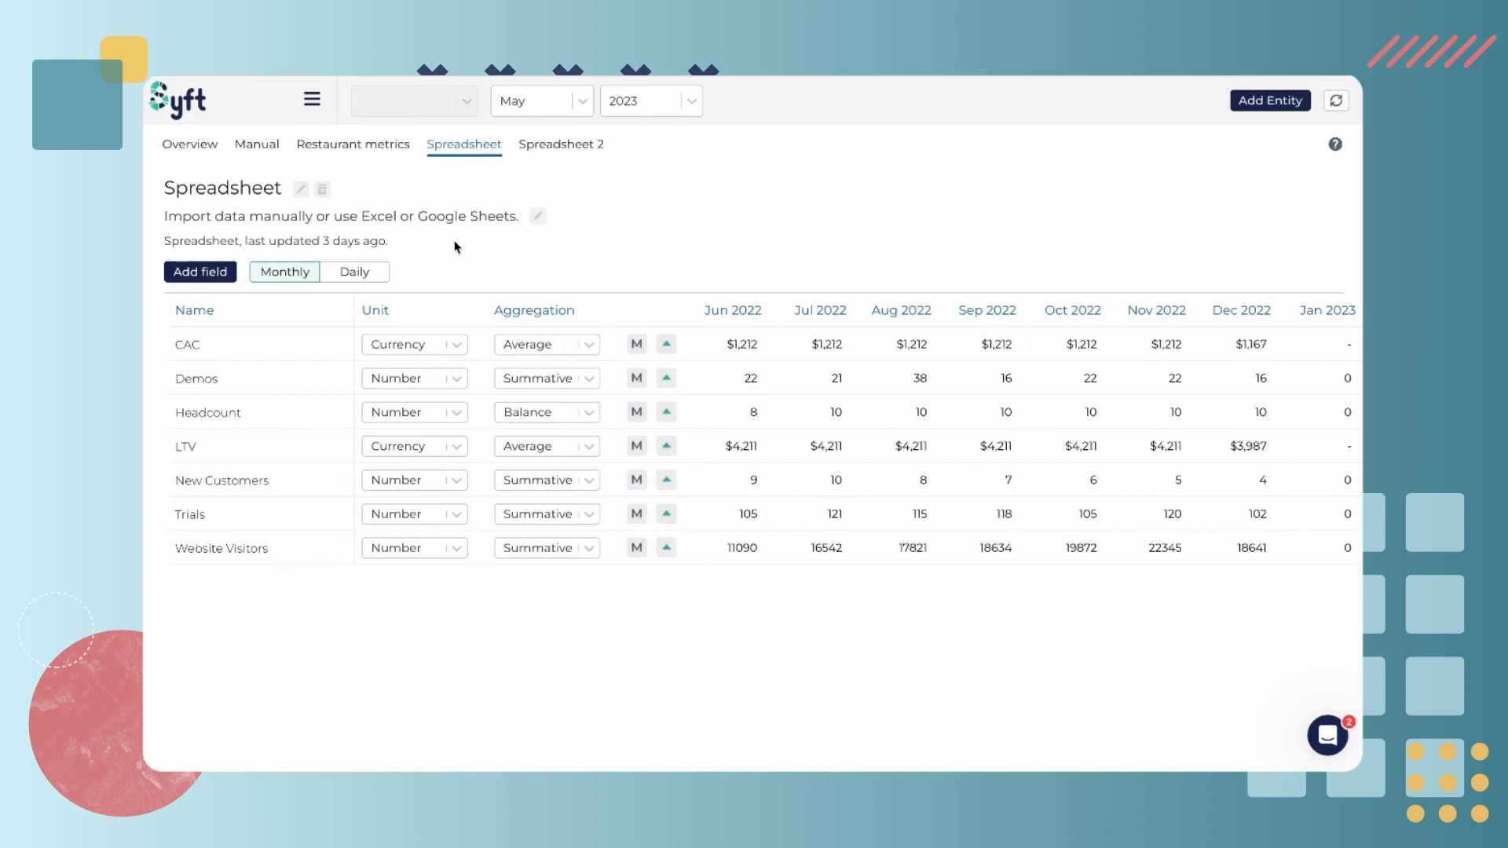
pyautogui.moveTo(146, 397)
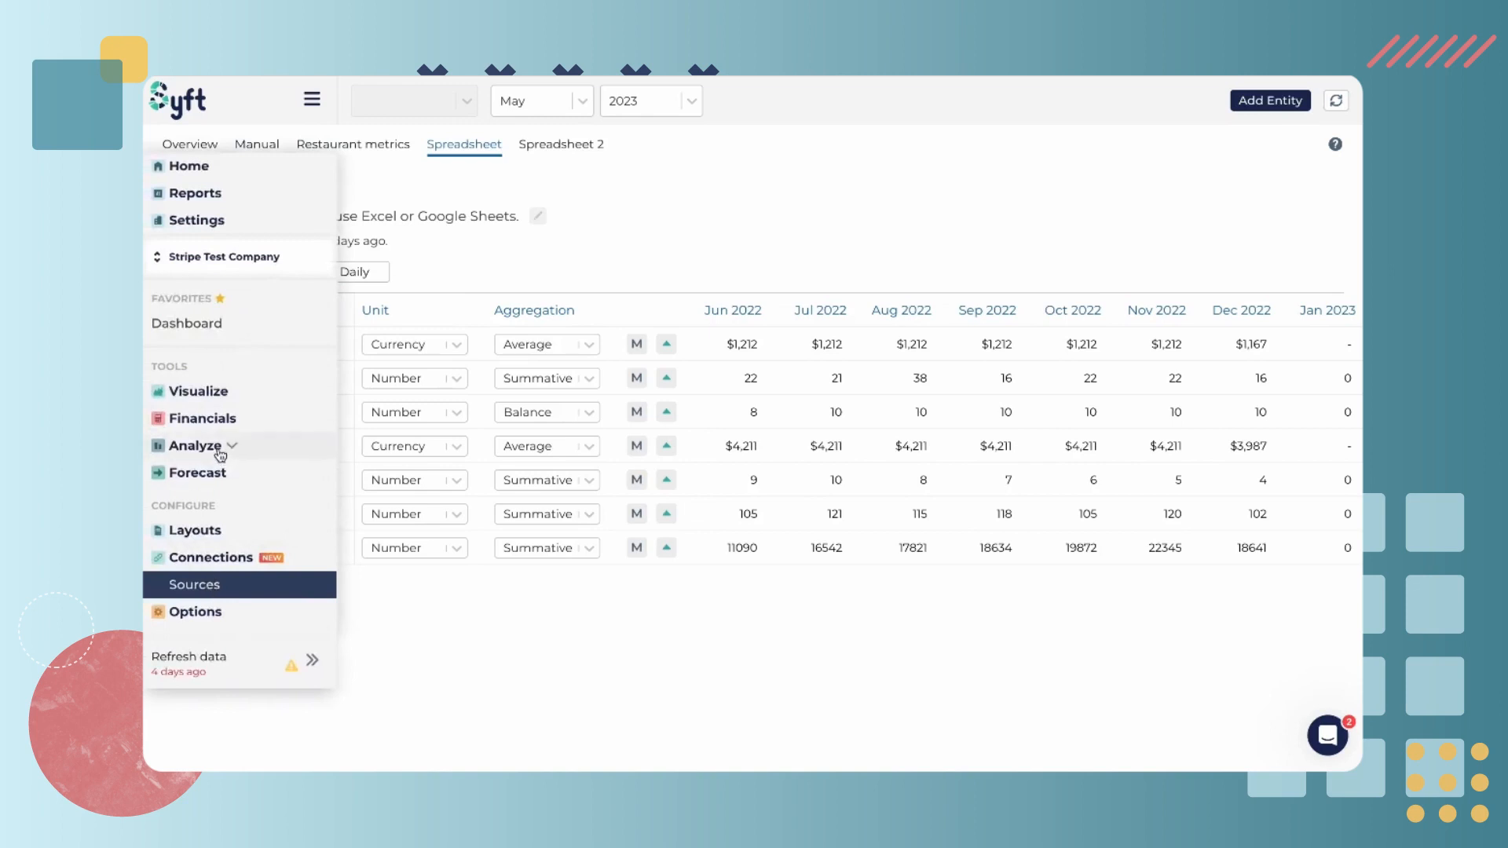
pyautogui.moveTo(205, 530)
pyautogui.click(211, 562)
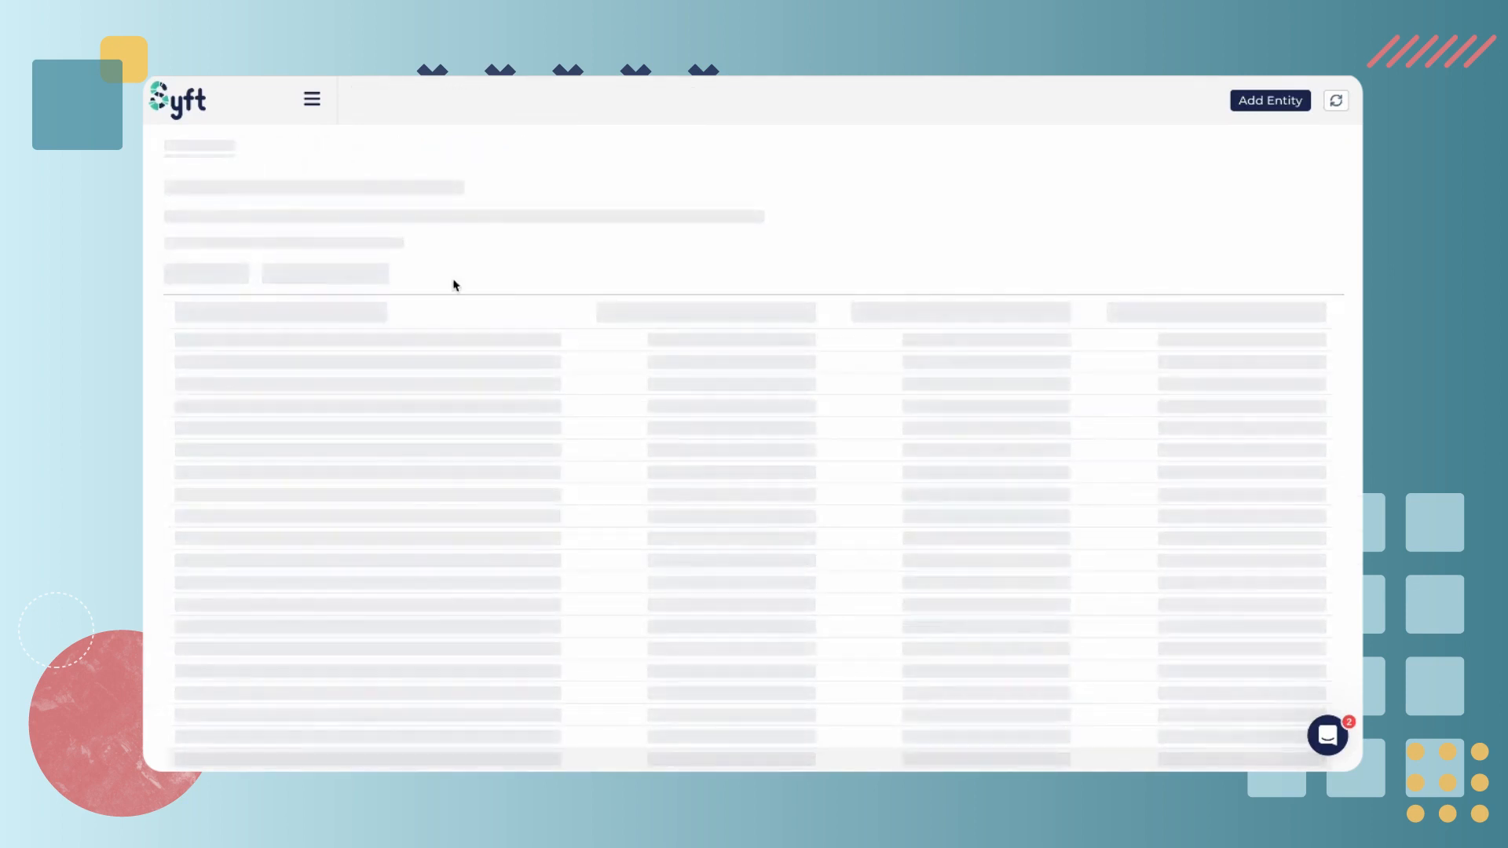
pyautogui.click(463, 145)
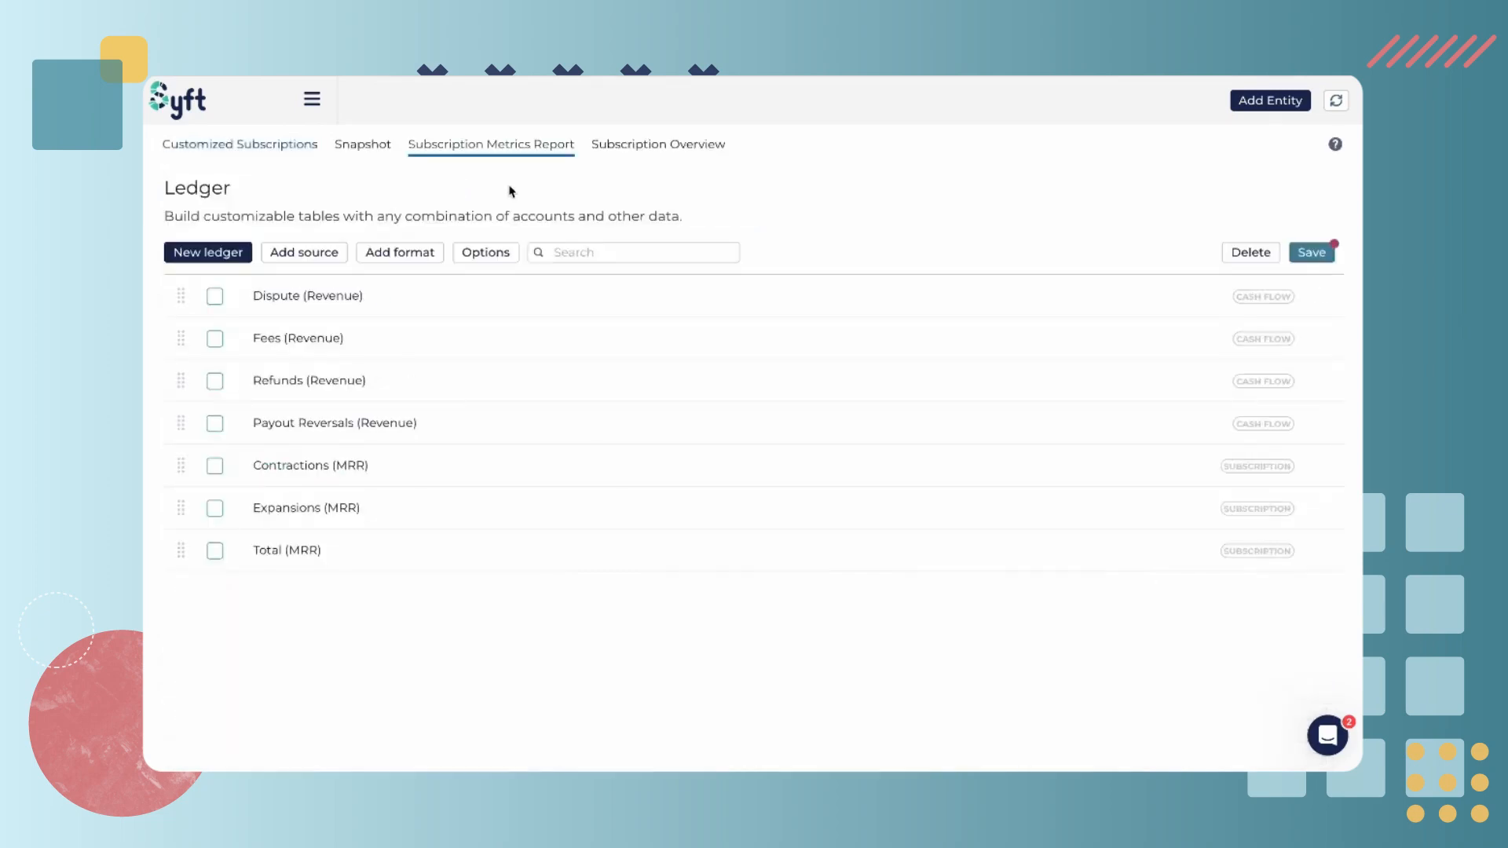
# Add the Spreadsheet connection's Website Visitors, Headcount, Trials, Demos, New Customers and LTV fields to the ledger
pyautogui.click(326, 252)
pyautogui.click(727, 275)
pyautogui.click(728, 329)
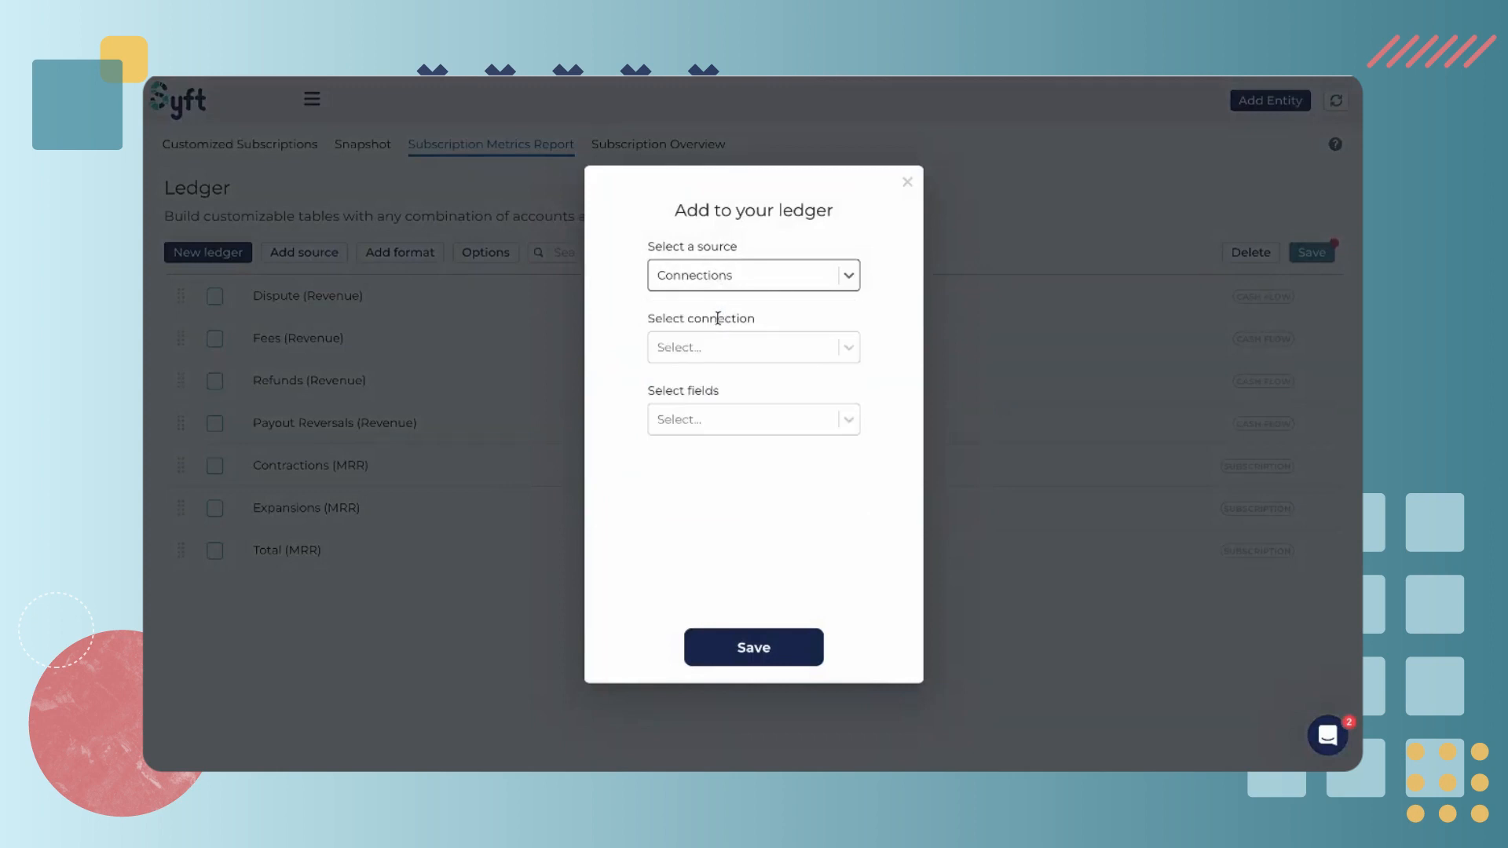
pyautogui.click(737, 345)
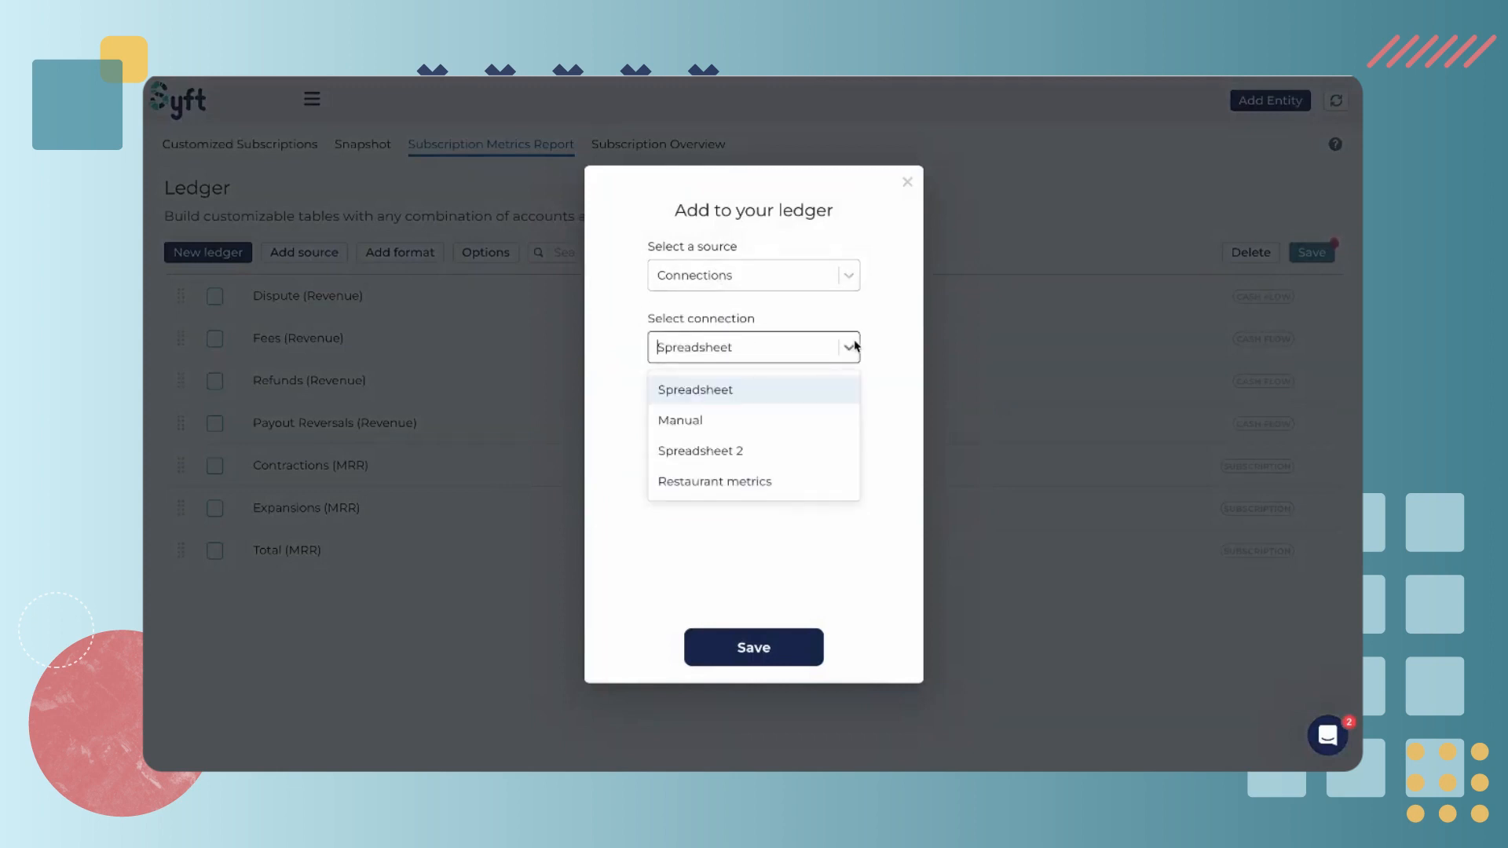
pyautogui.click(883, 423)
pyautogui.click(814, 427)
pyautogui.click(781, 476)
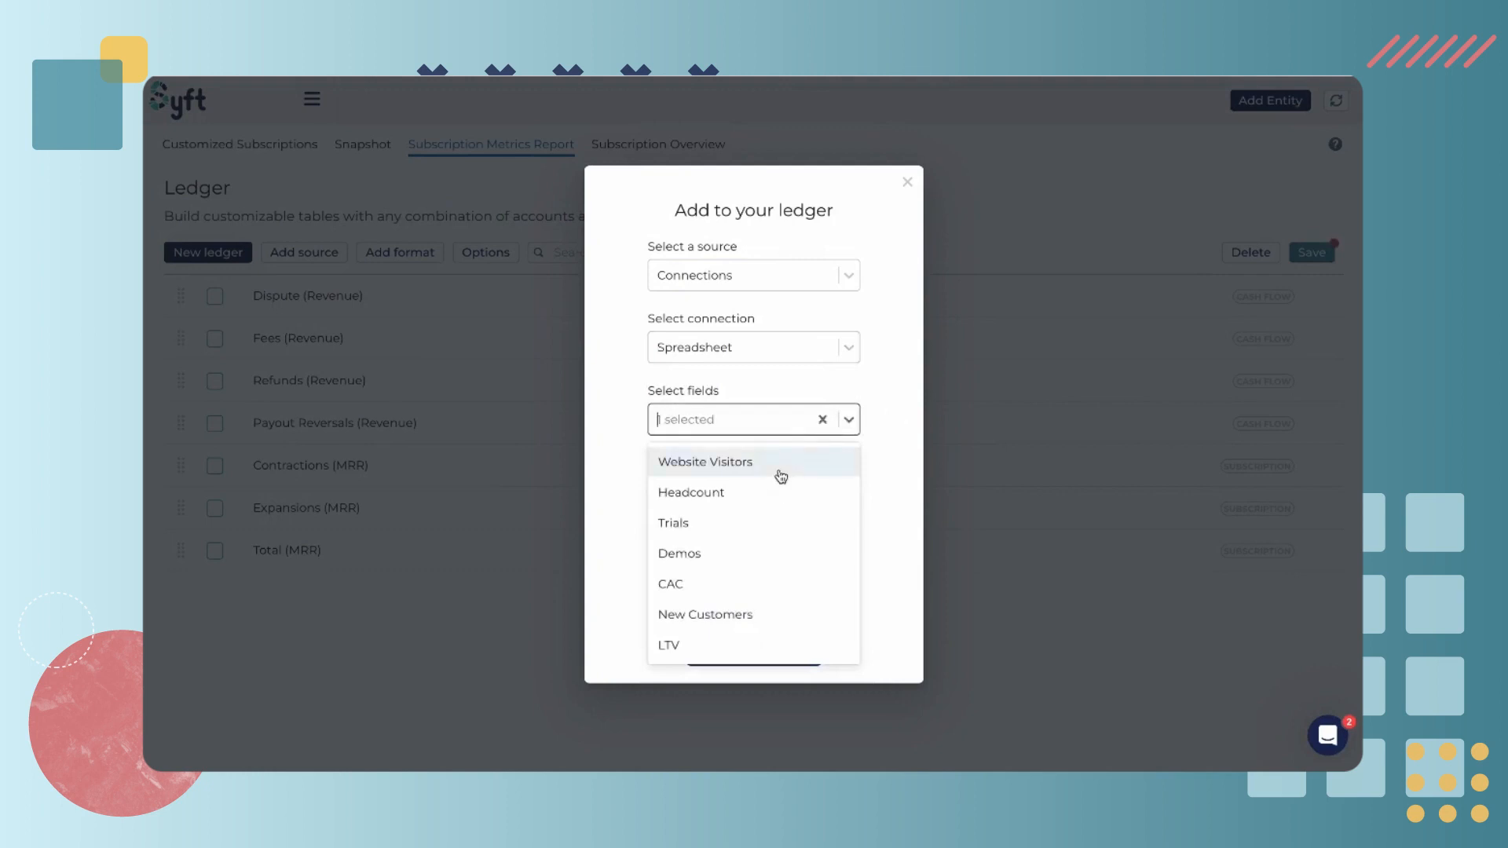
pyautogui.click(770, 496)
pyautogui.click(771, 532)
pyautogui.click(770, 559)
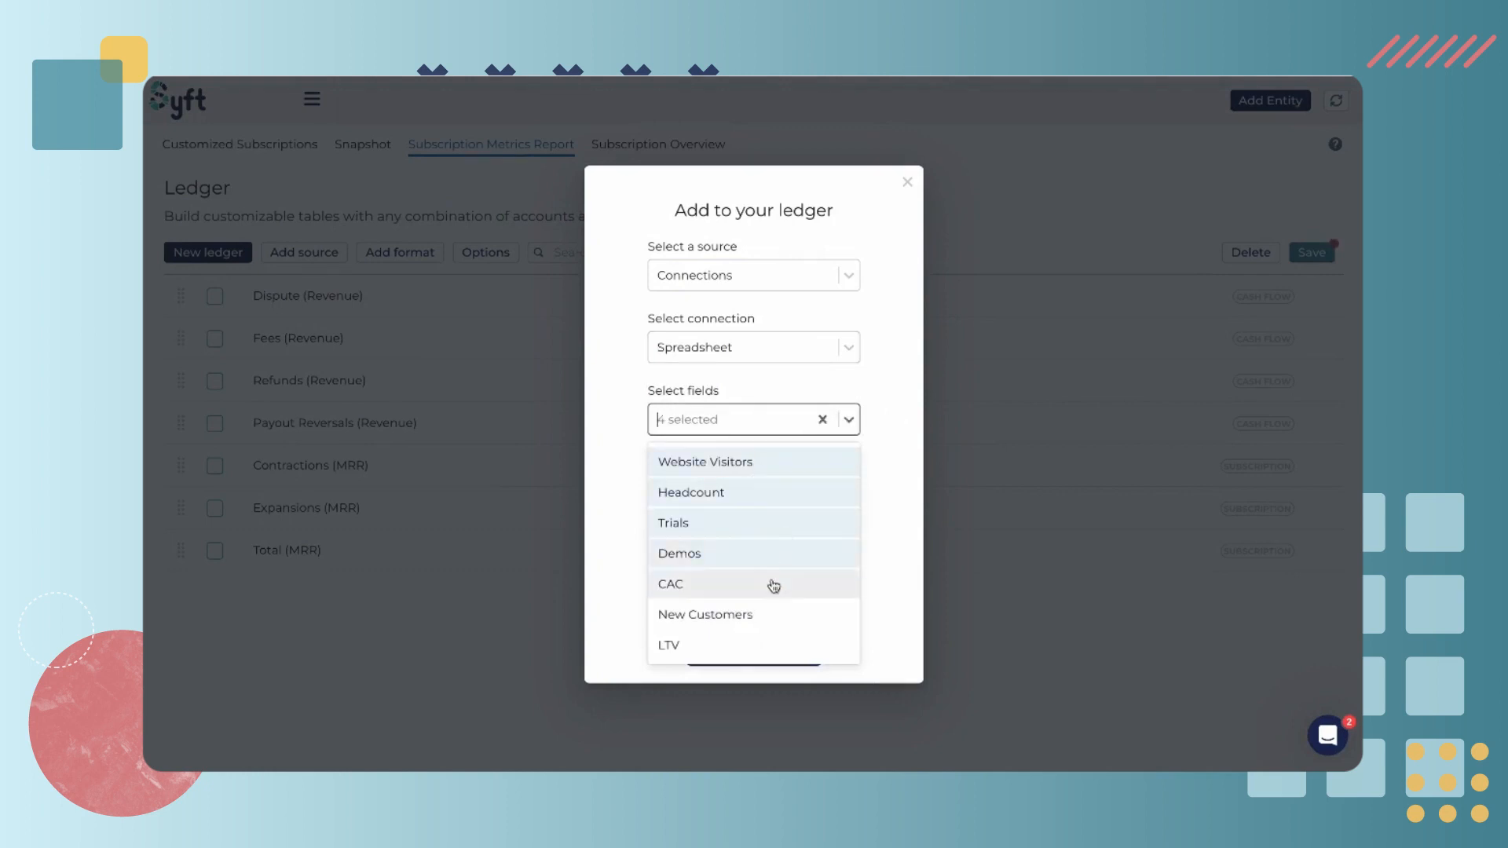
pyautogui.click(747, 644)
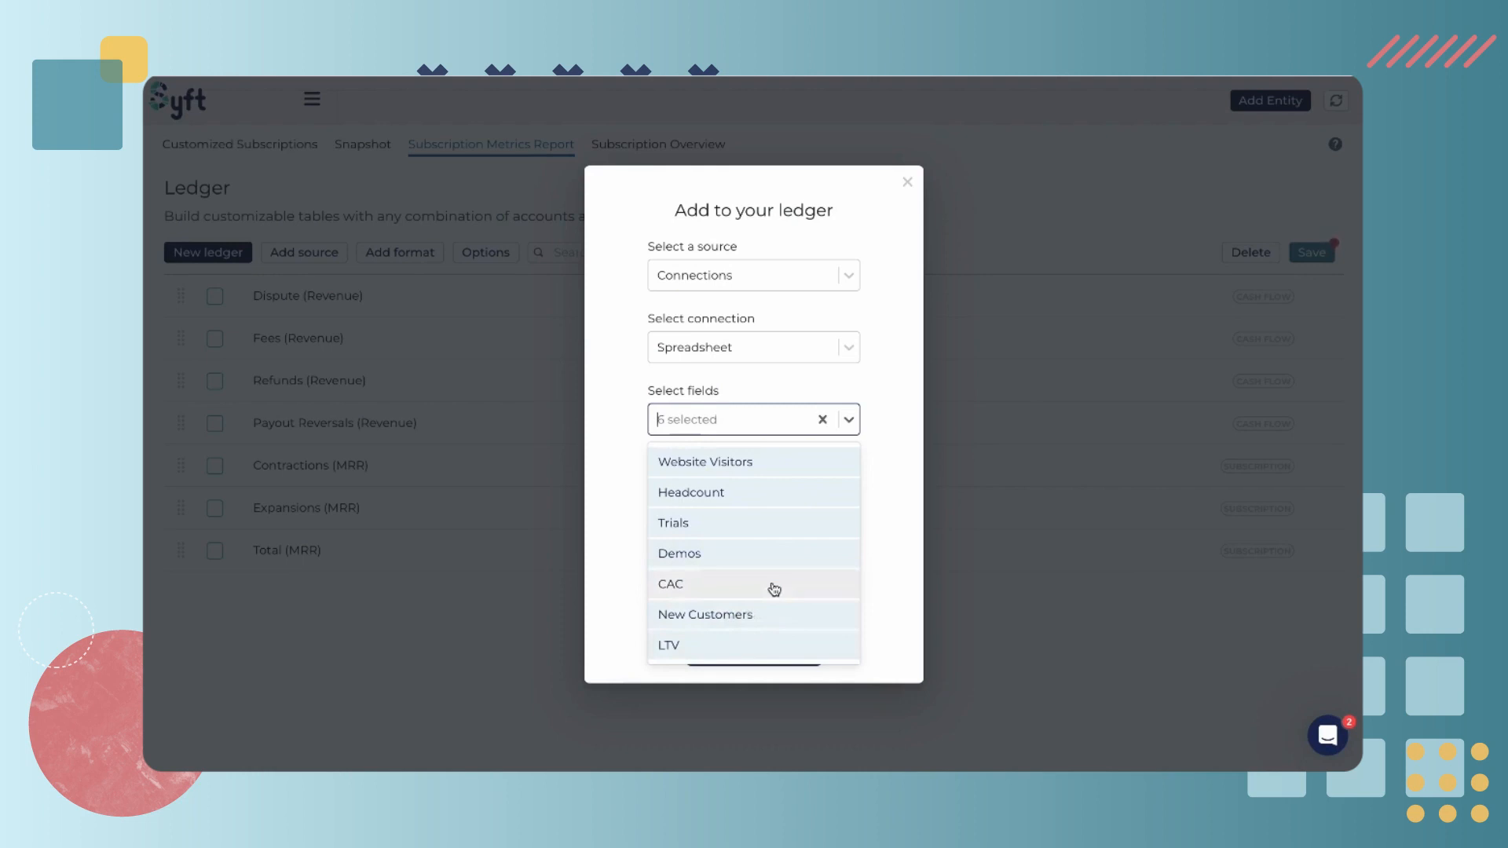
pyautogui.click(878, 530)
pyautogui.click(768, 650)
# Move Website Visitors to the bottom of the ledger
pyautogui.scroll(-1, 588, 587)
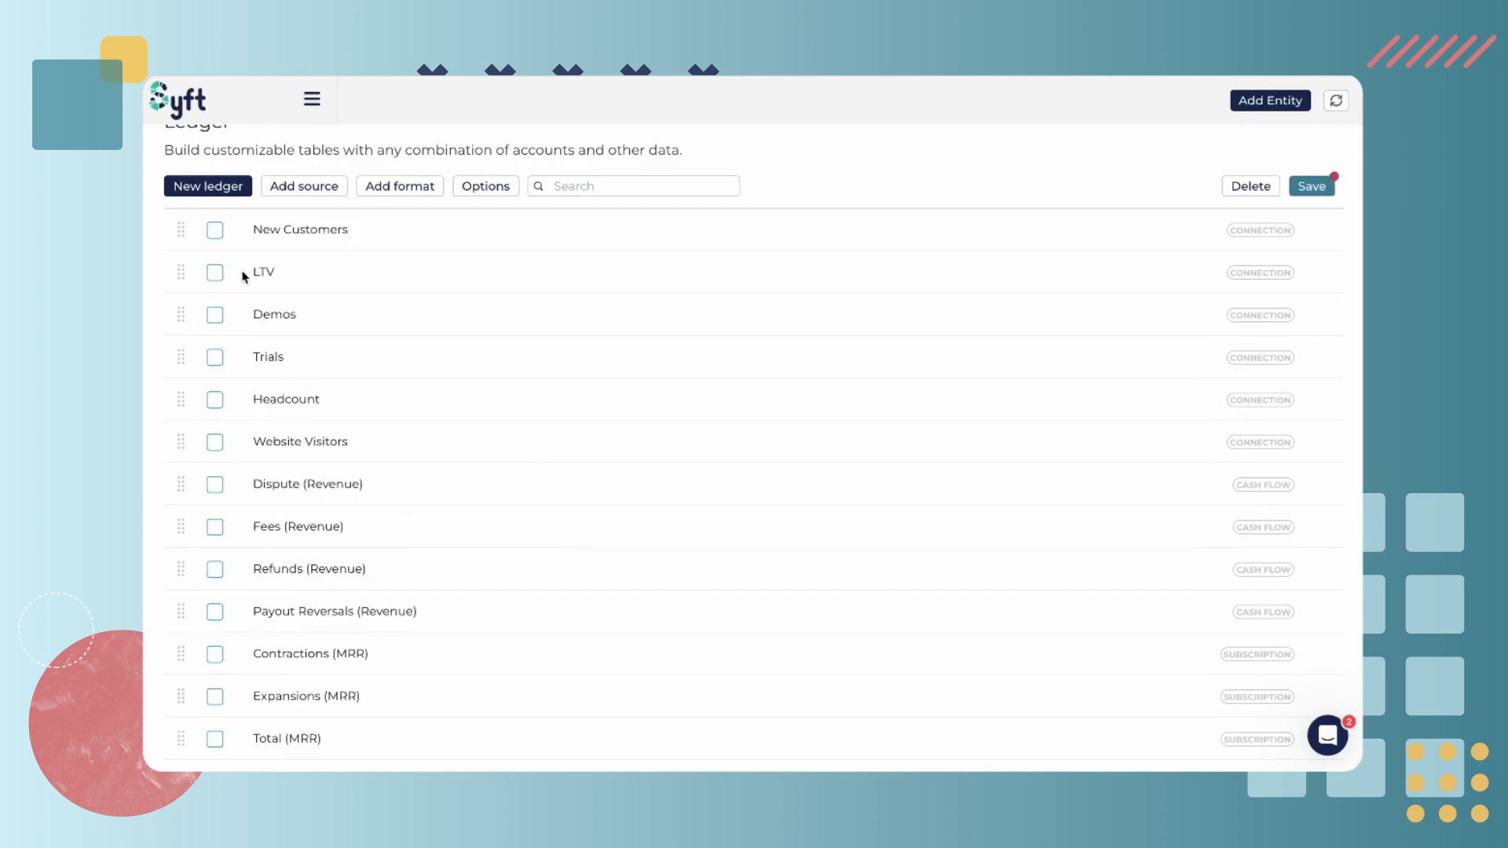
pyautogui.moveTo(181, 437); pyautogui.dragTo(198, 738)
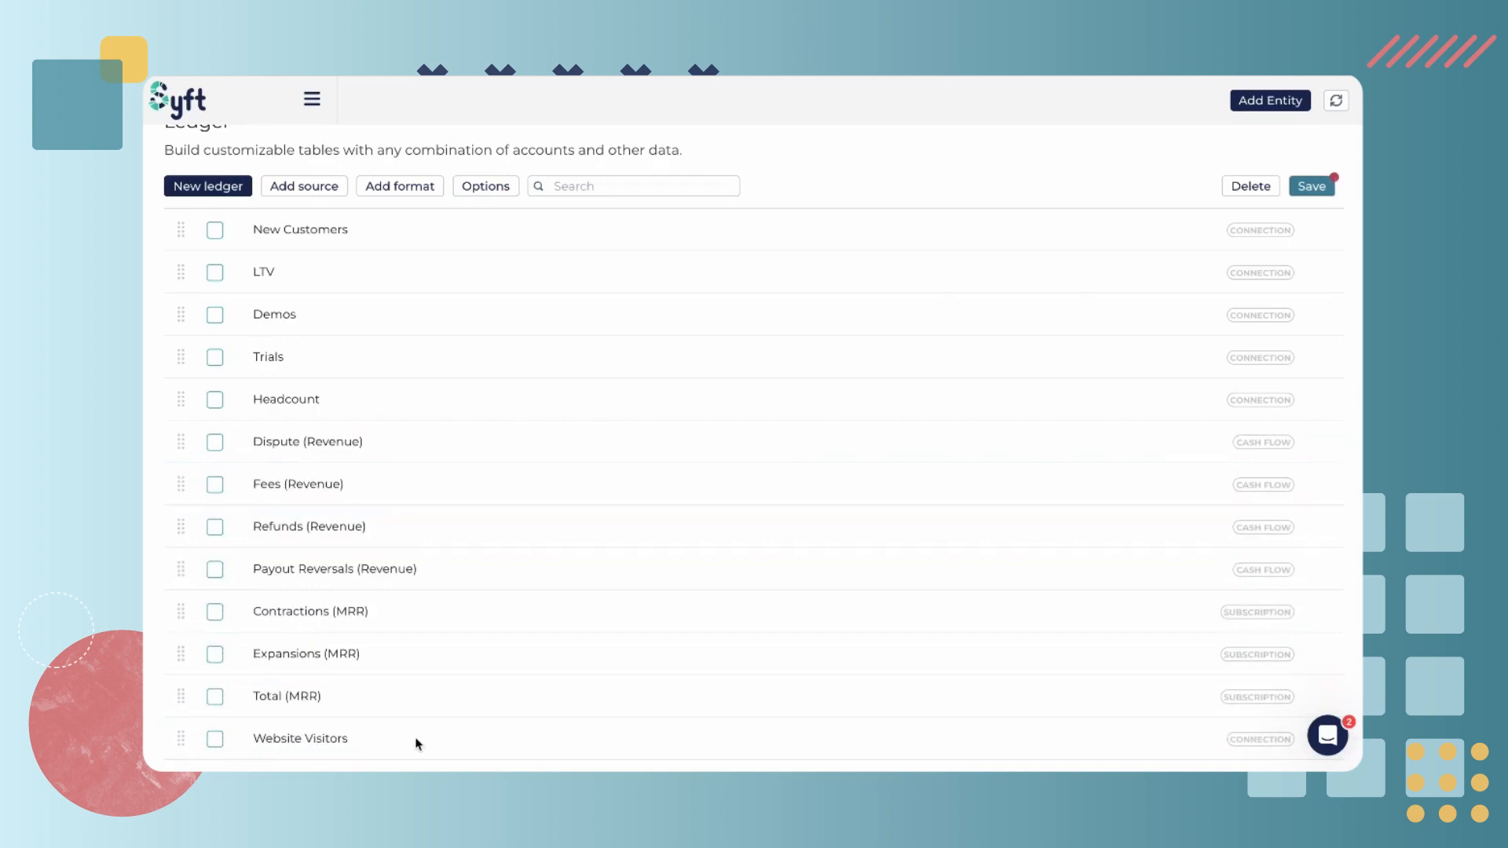
# Add a heading named Important Metrics at the top of the ledger
pyautogui.click(414, 189)
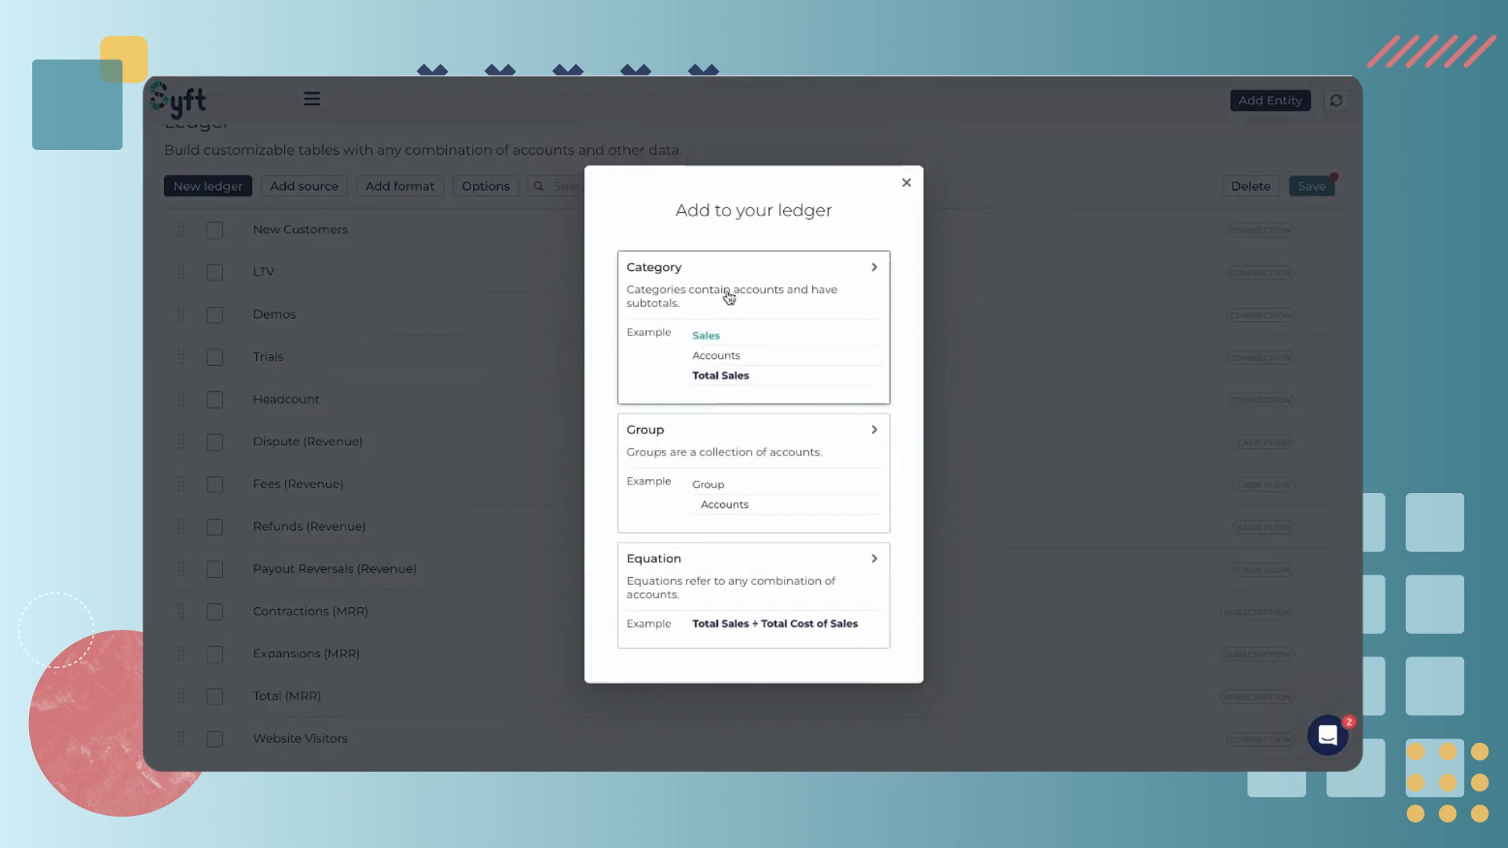
pyautogui.scroll(-2, 723, 475)
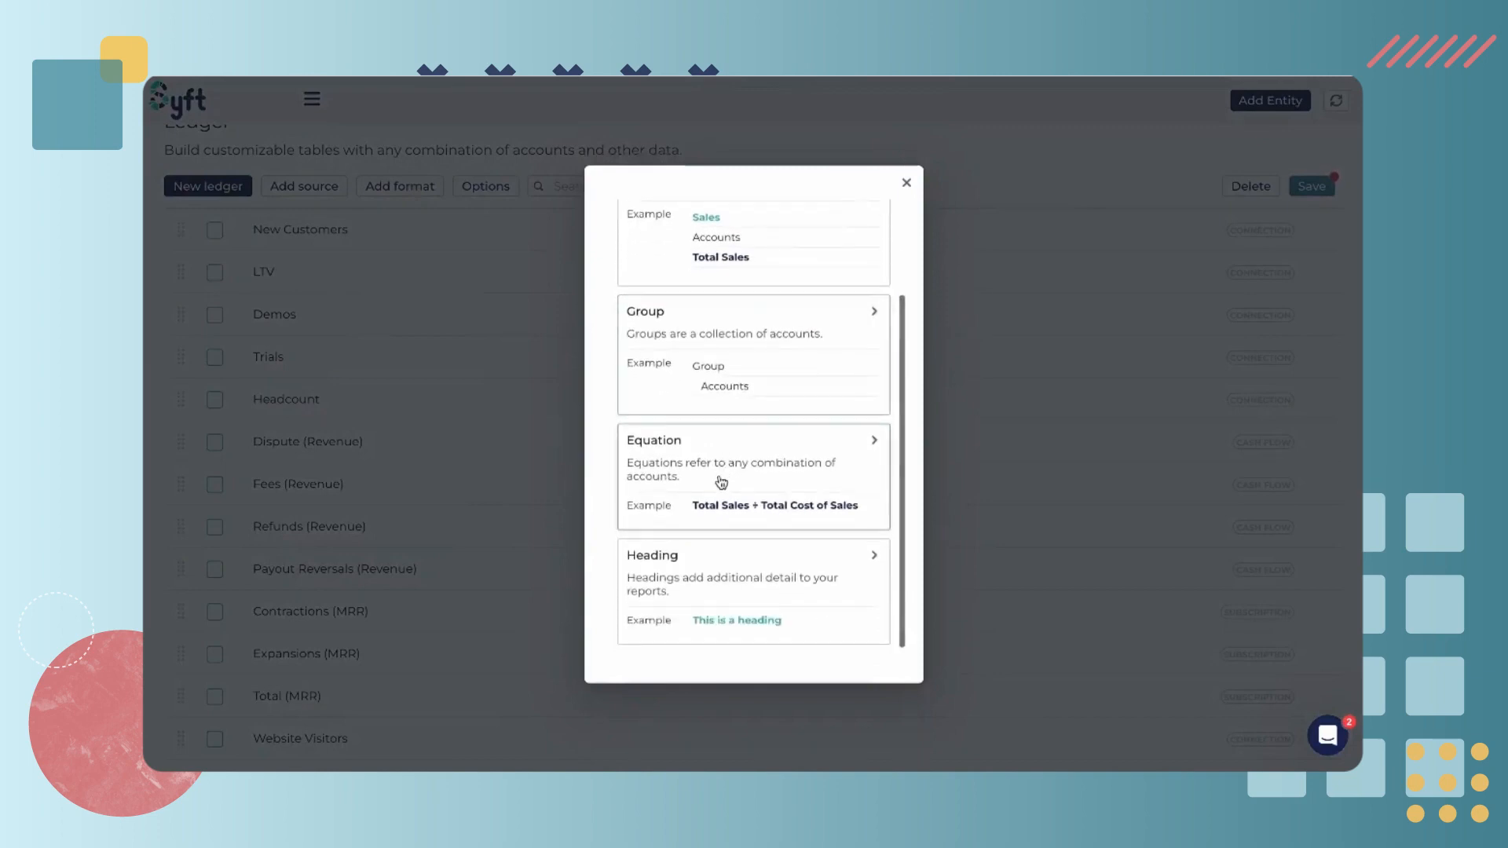
pyautogui.click(741, 591)
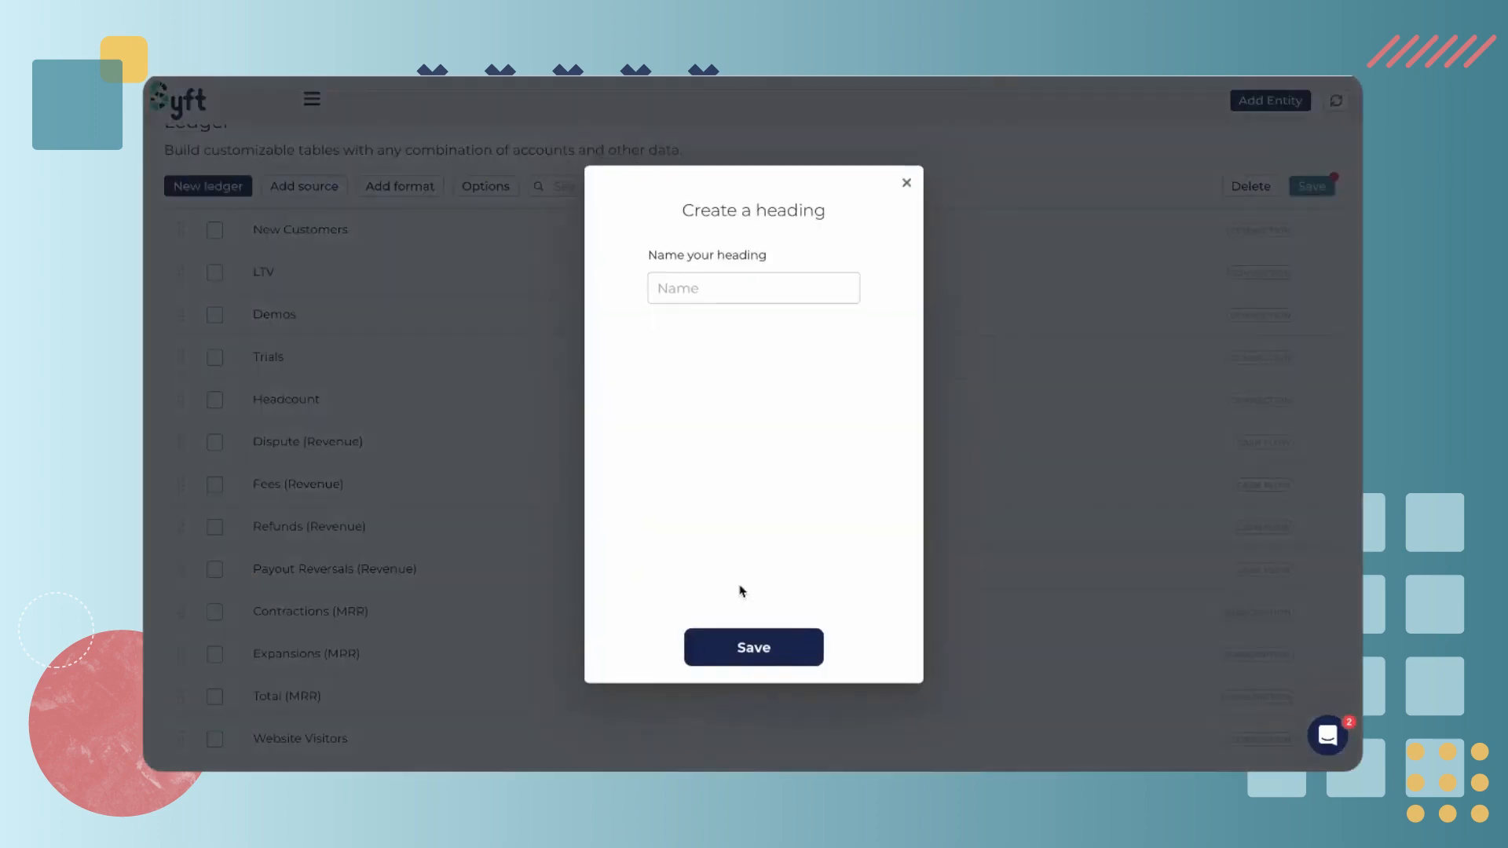
pyautogui.click(683, 284)
pyautogui.write('Important Metrics')
pyautogui.click(744, 643)
pyautogui.moveTo(183, 228)
pyautogui.mouseDown()
pyautogui.moveTo(178, 359)
pyautogui.moveTo(166, 242)
pyautogui.mouseUp()
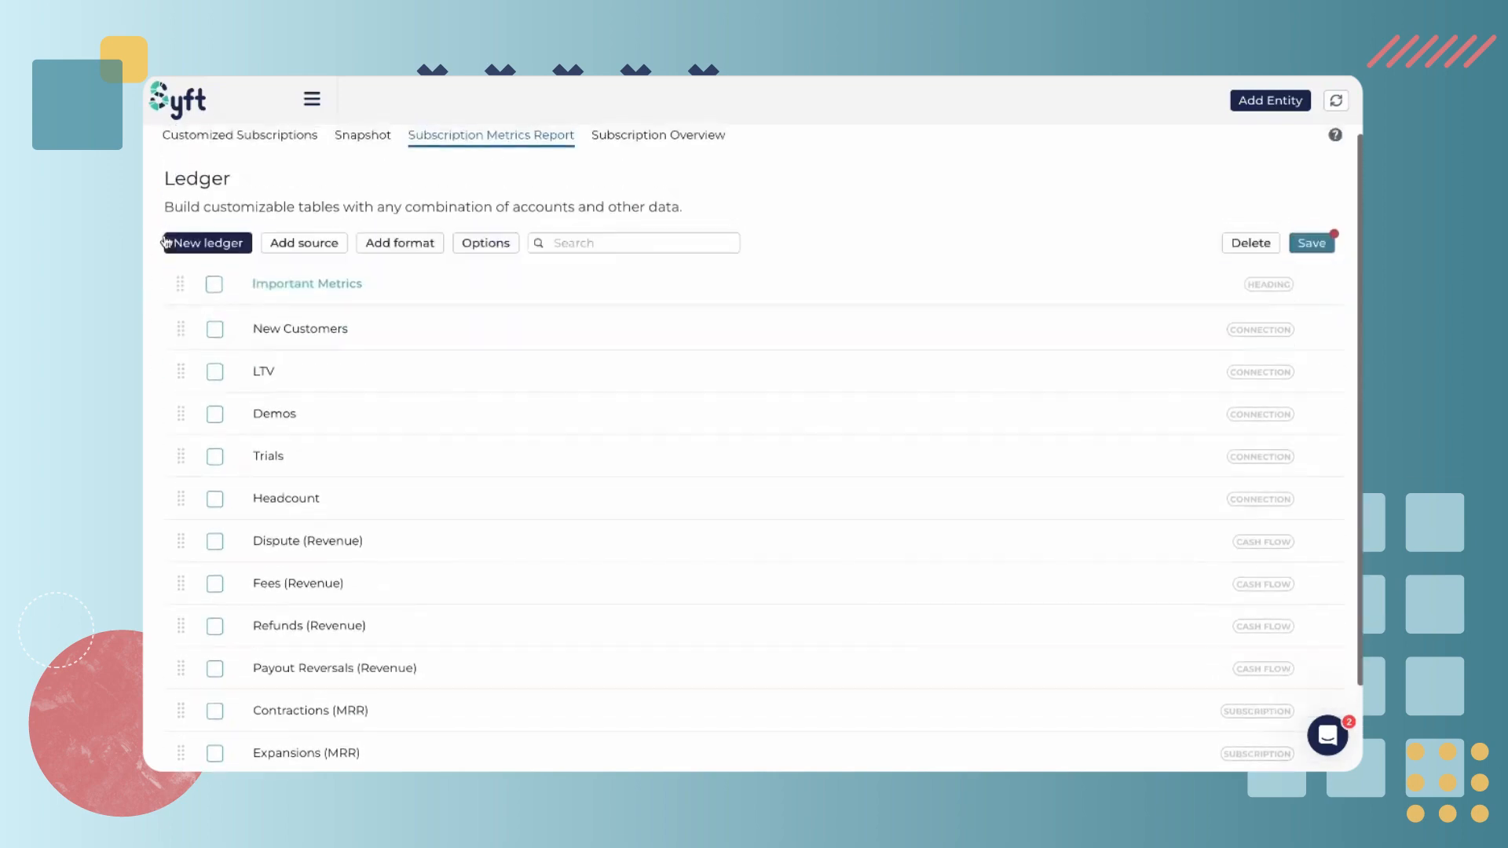
# Add a category named Subscription Revenue with an increase marked as favorable
pyautogui.click(416, 246)
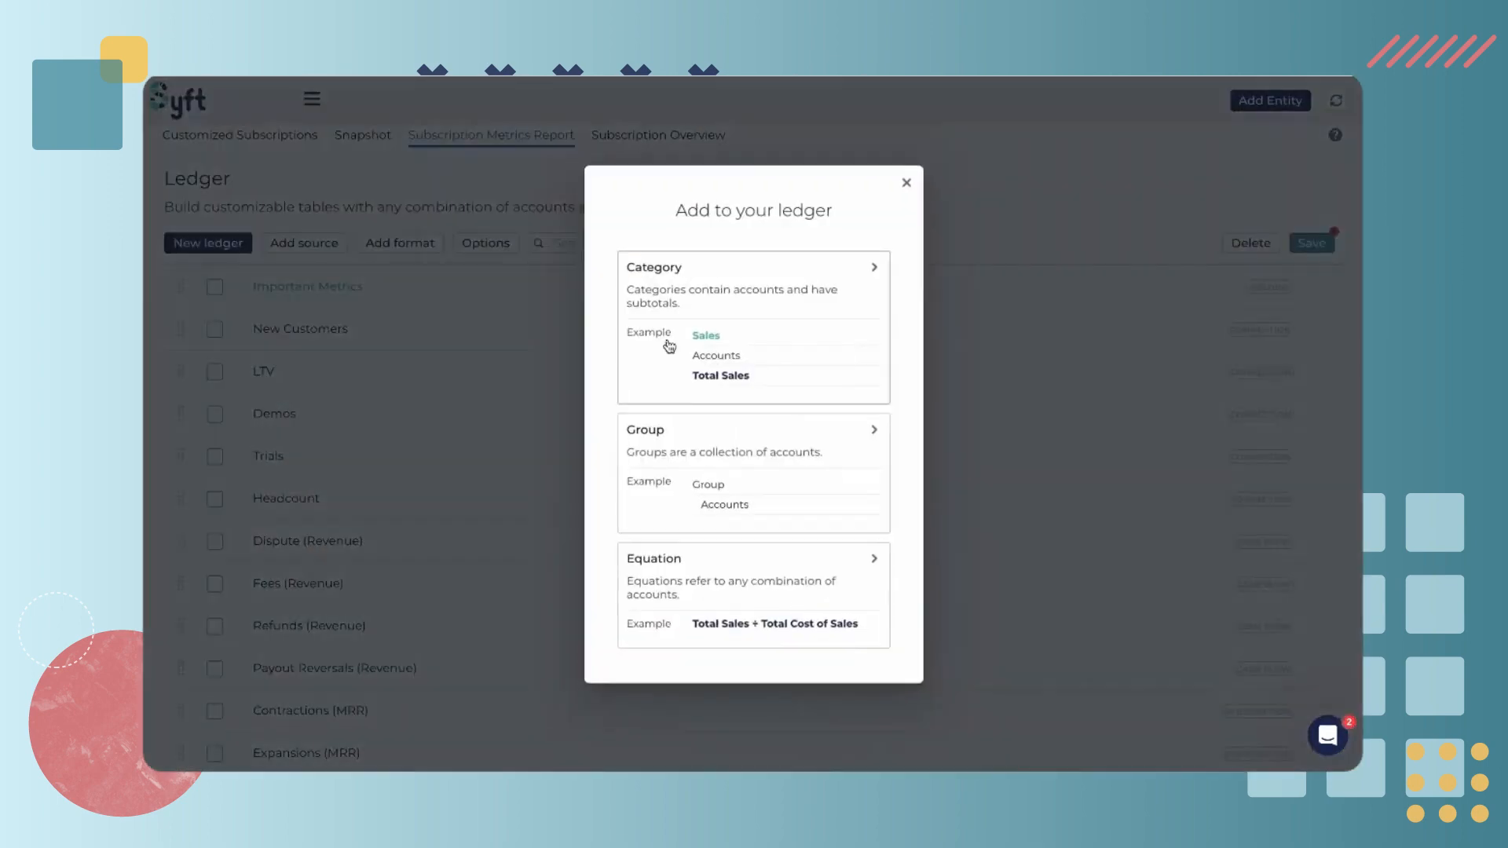
pyautogui.click(724, 327)
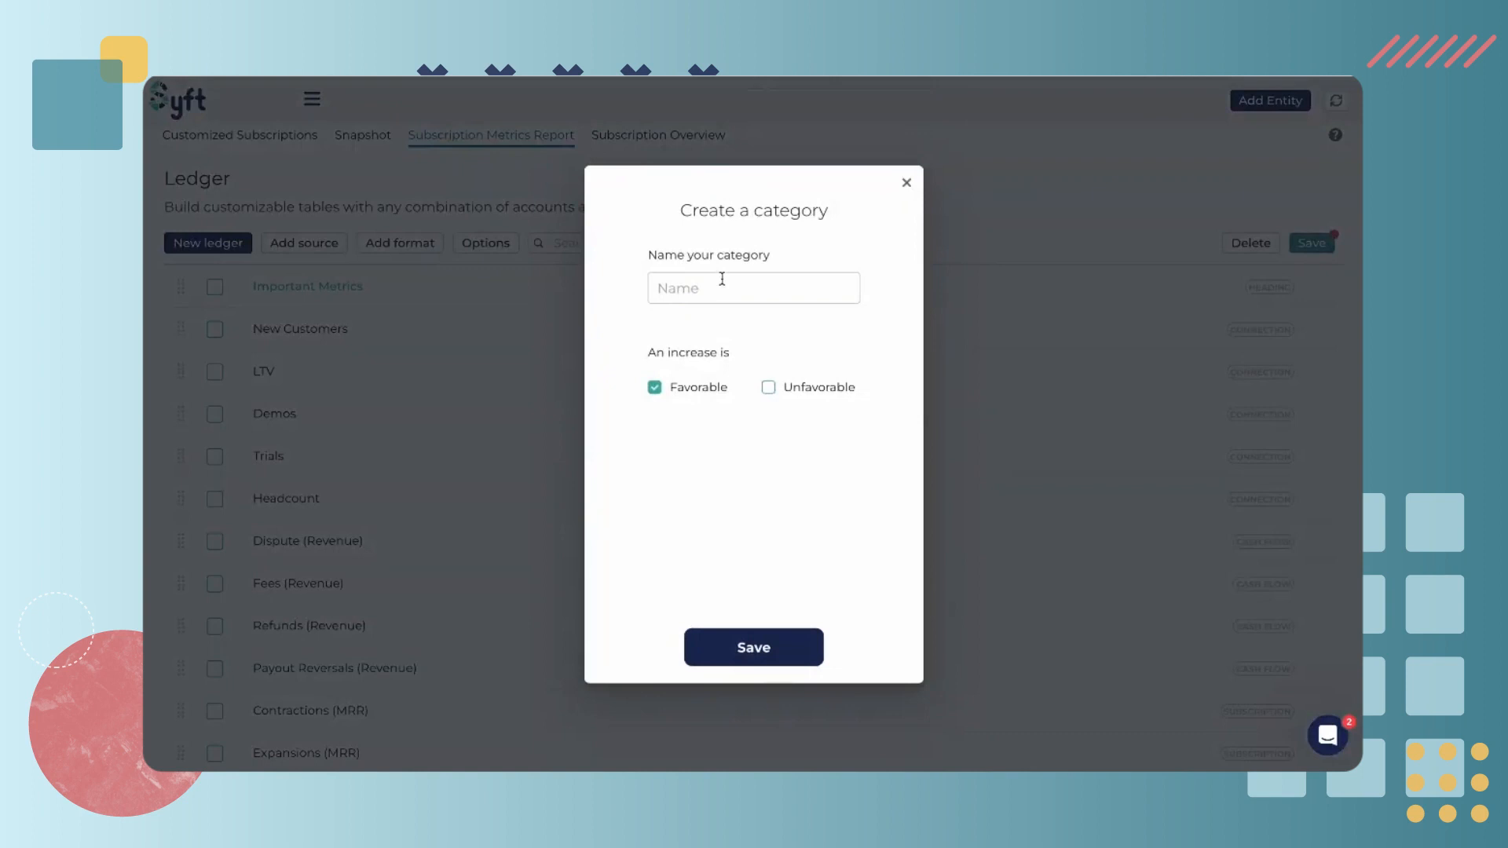
pyautogui.click(721, 282)
pyautogui.write('Subscripti')
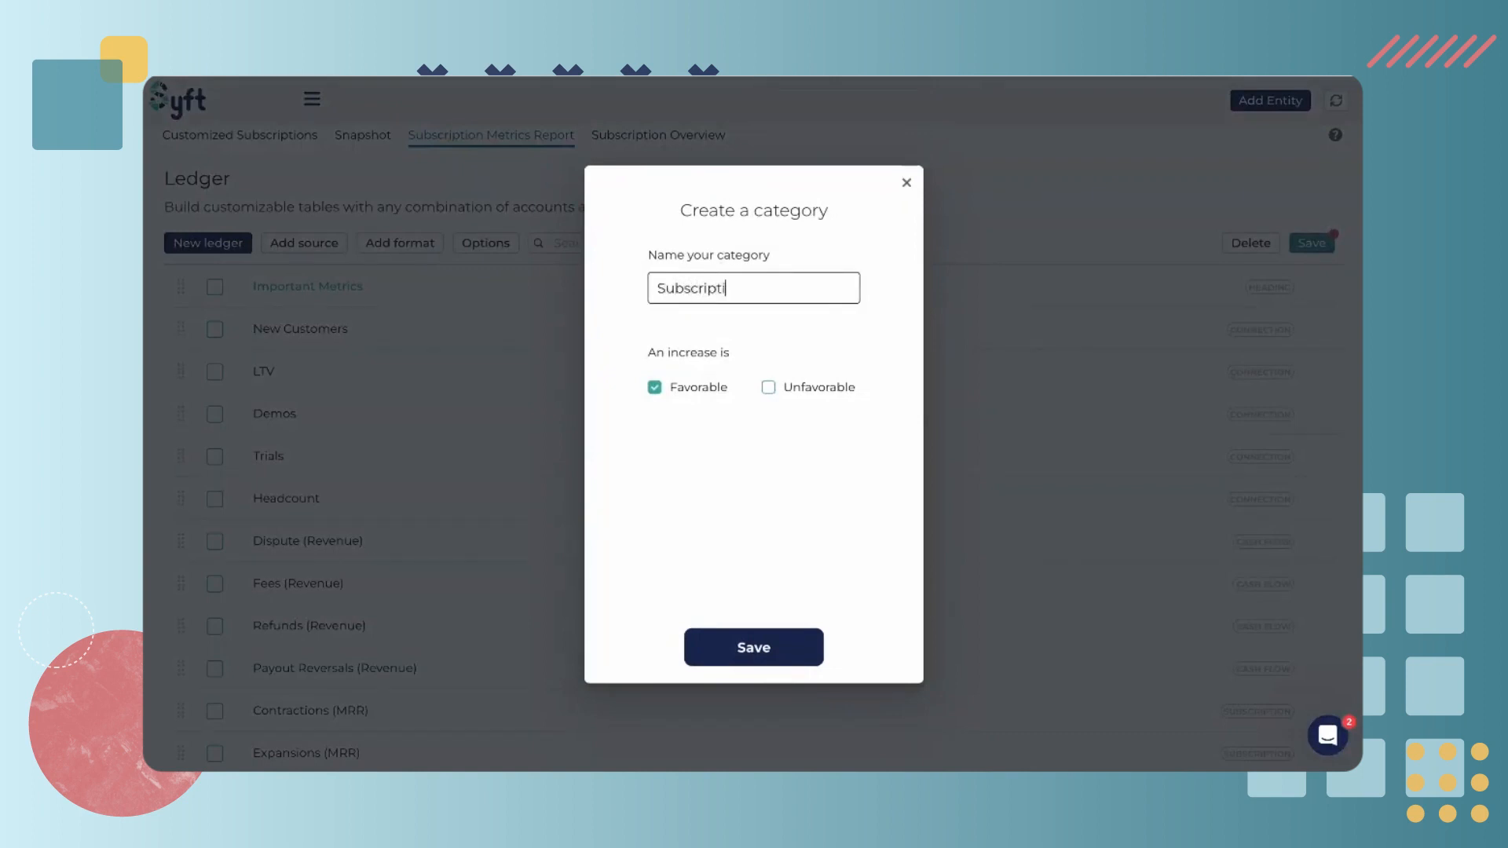
pyautogui.write('on Revenue')
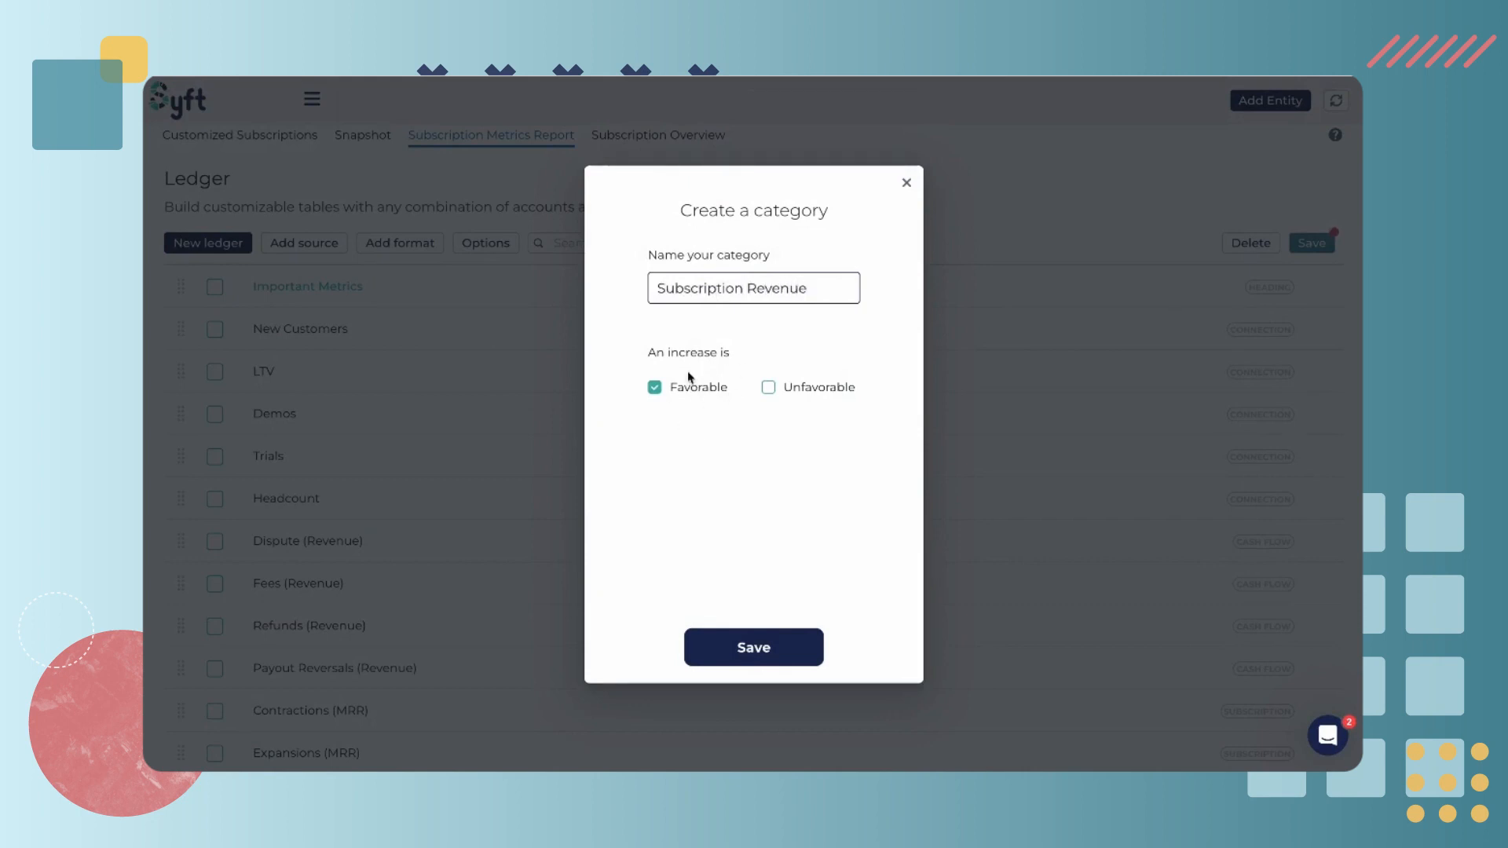
pyautogui.click(764, 649)
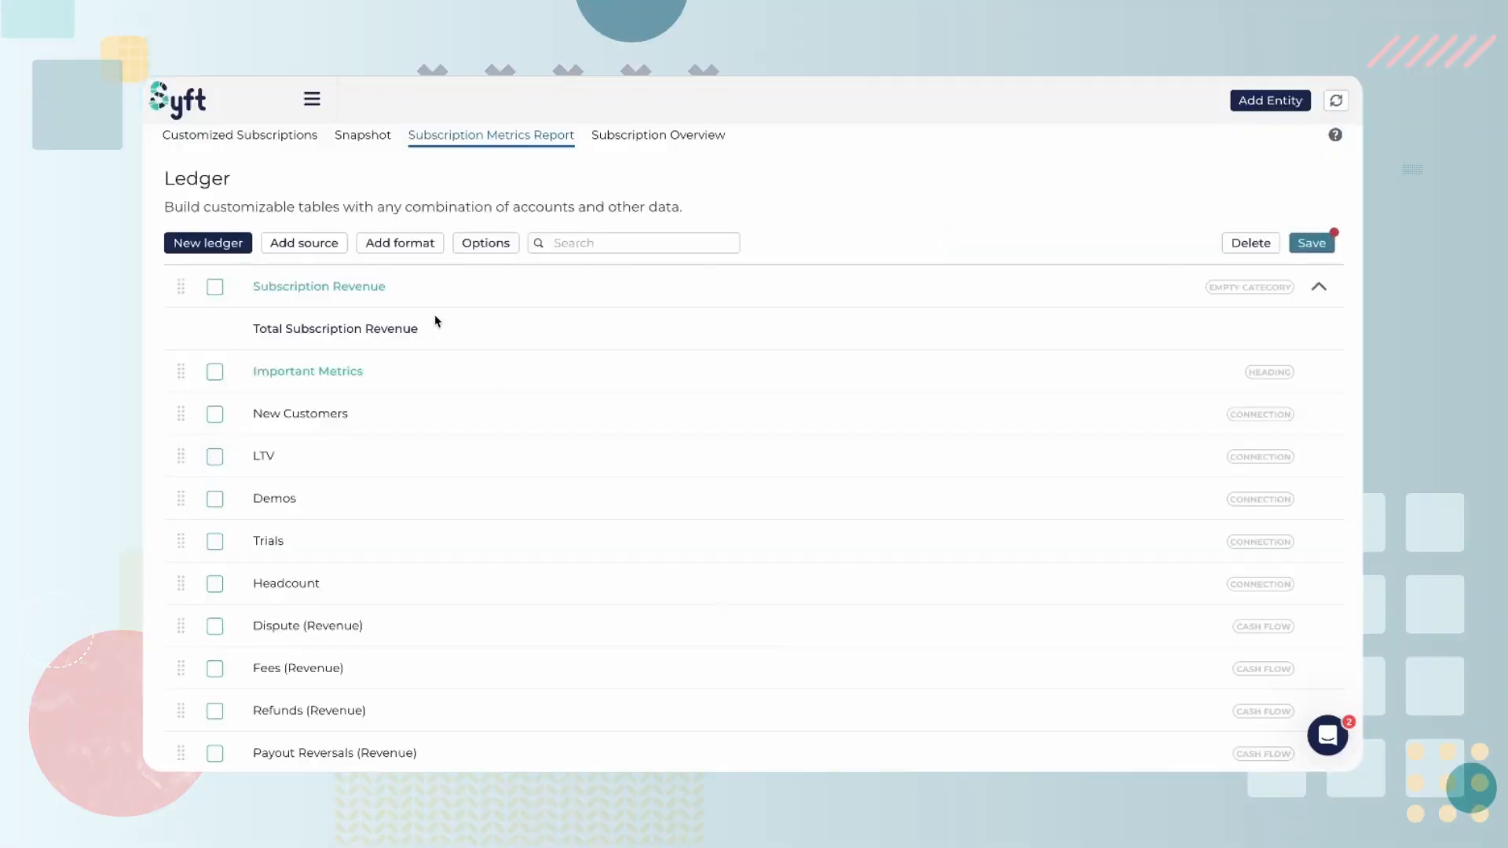
# Move Contractions, Expansions and Total (MRR) into the Subscription Revenue category
pyautogui.scroll(-1, 279, 607)
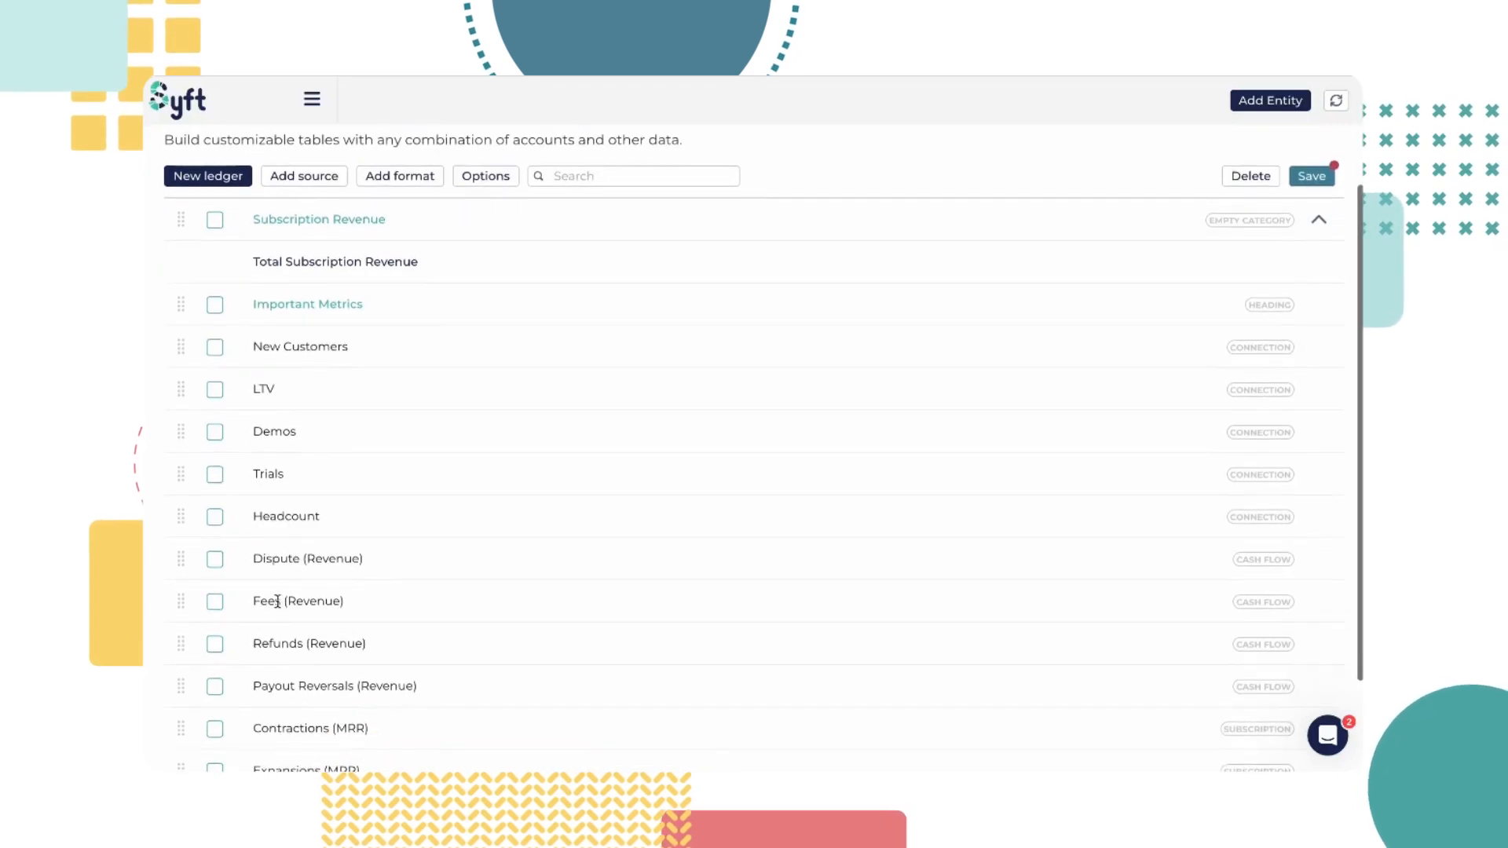
pyautogui.scroll(-2, 271, 601)
pyautogui.click(215, 656)
pyautogui.click(214, 696)
pyautogui.click(214, 611)
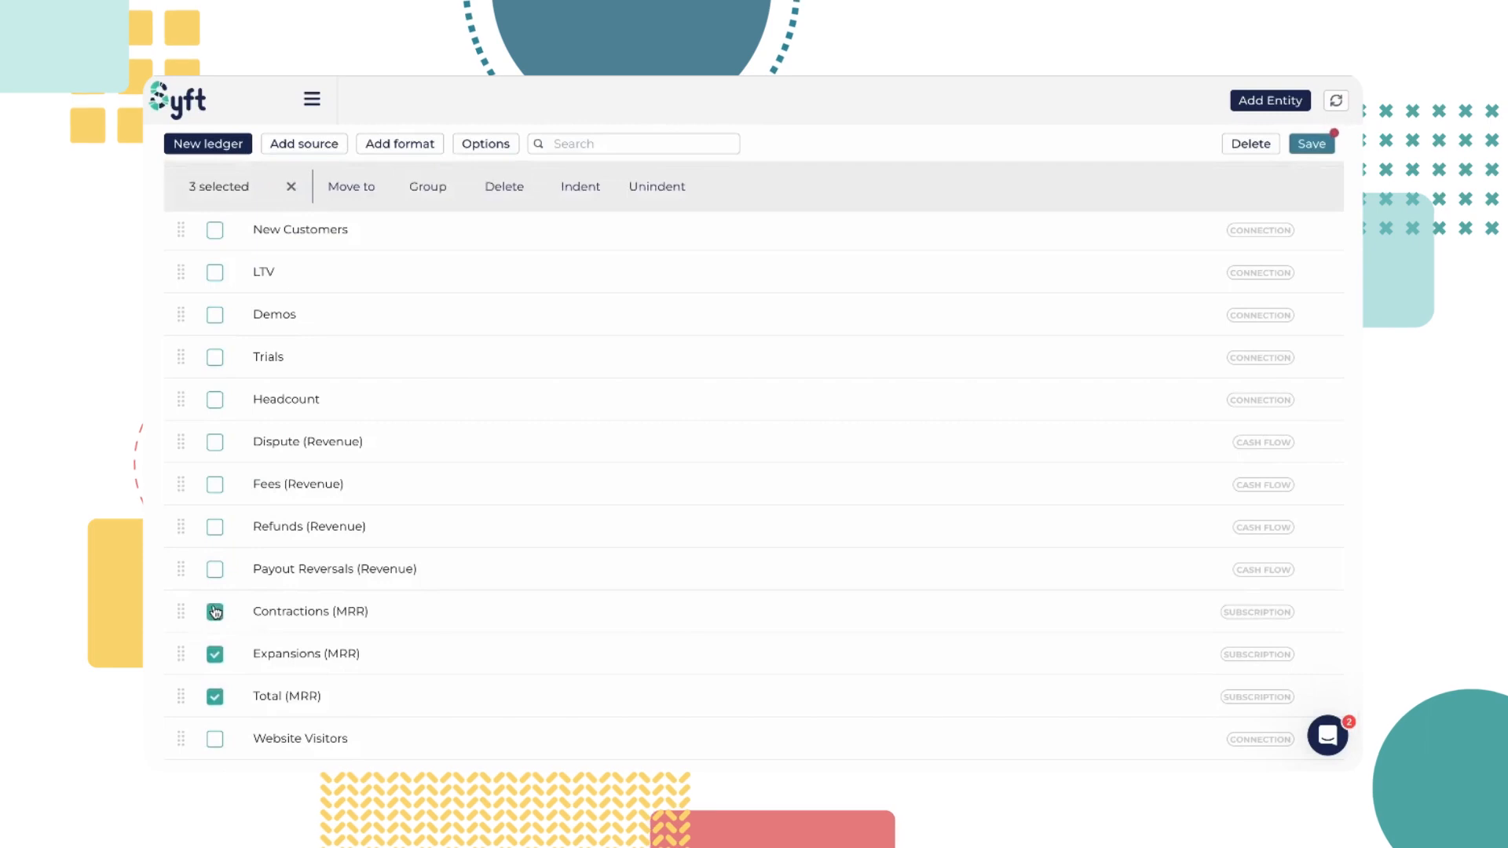
pyautogui.click(351, 187)
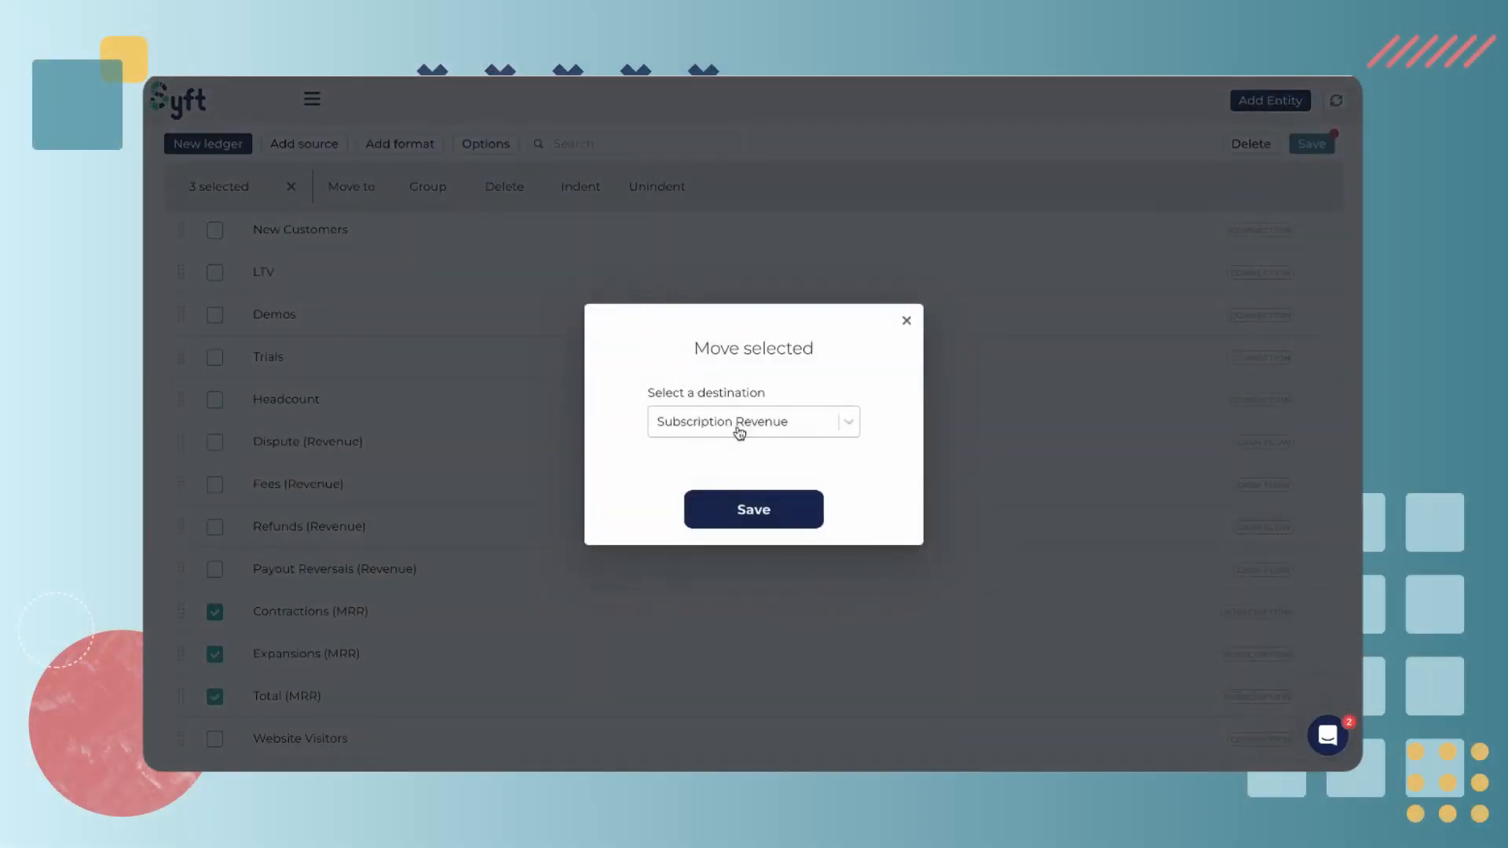
pyautogui.click(772, 515)
# Collapse and re-expand the Subscription Revenue category
pyautogui.scroll(3, 550, 451)
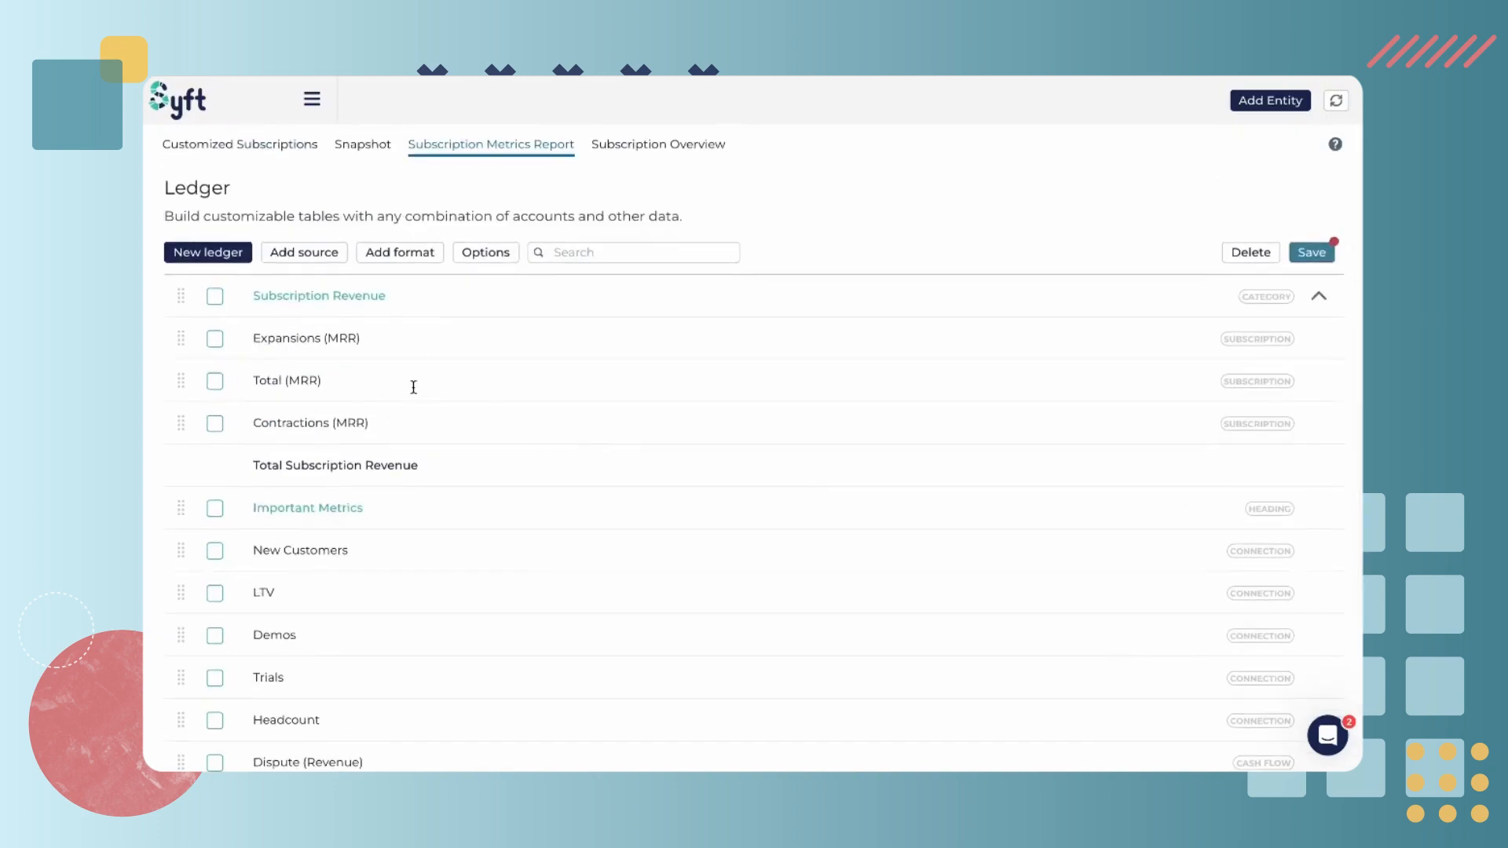
pyautogui.moveTo(444, 465); pyautogui.dragTo(249, 466)
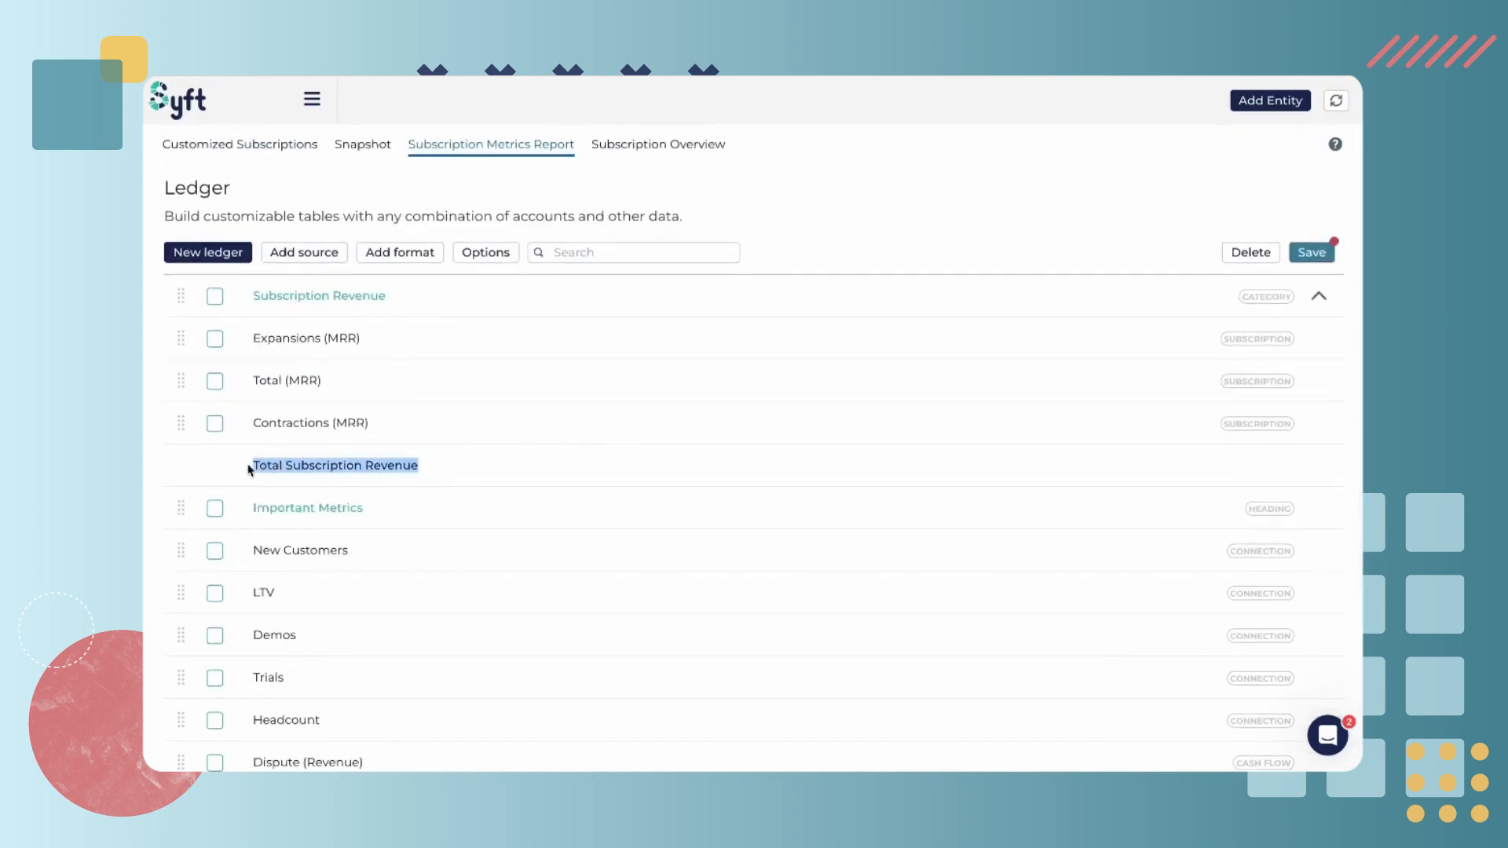
pyautogui.click(1319, 296)
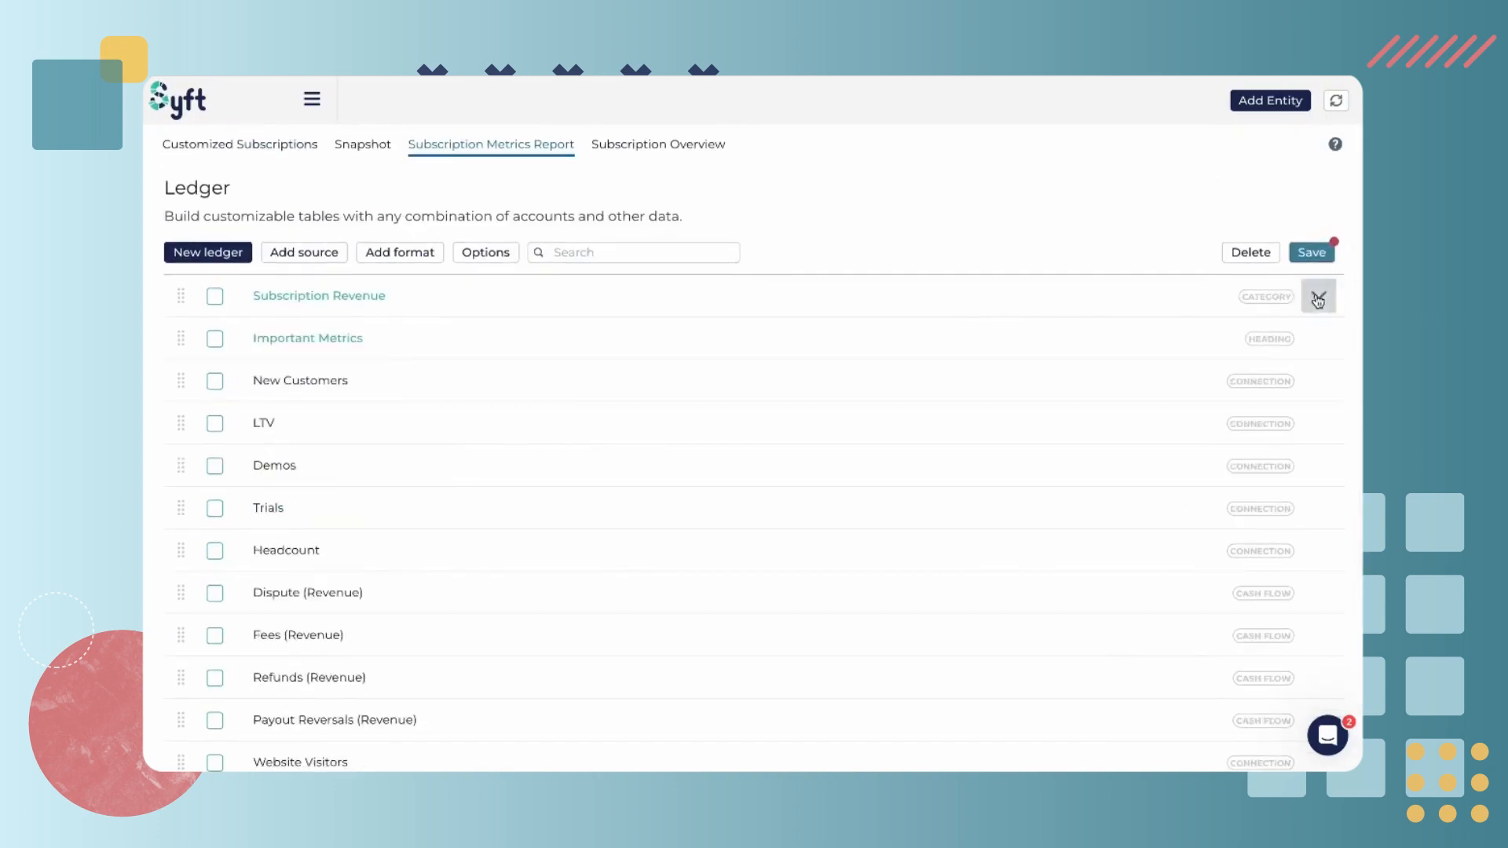
pyautogui.click(1318, 296)
# Add a group named Non-Financial Metrics to the ledger
pyautogui.click(421, 252)
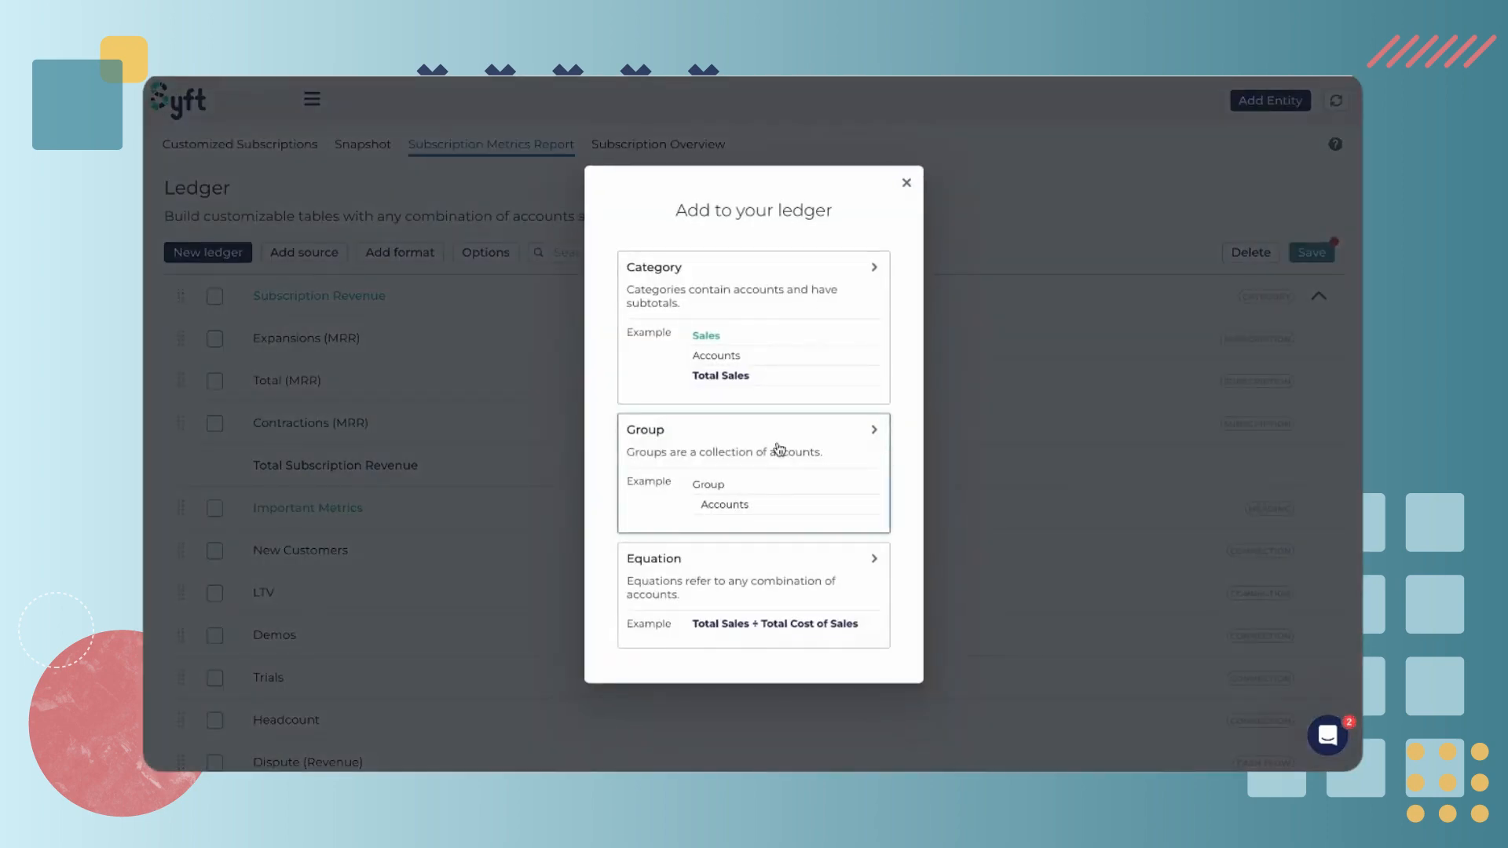
pyautogui.click(779, 448)
pyautogui.click(744, 289)
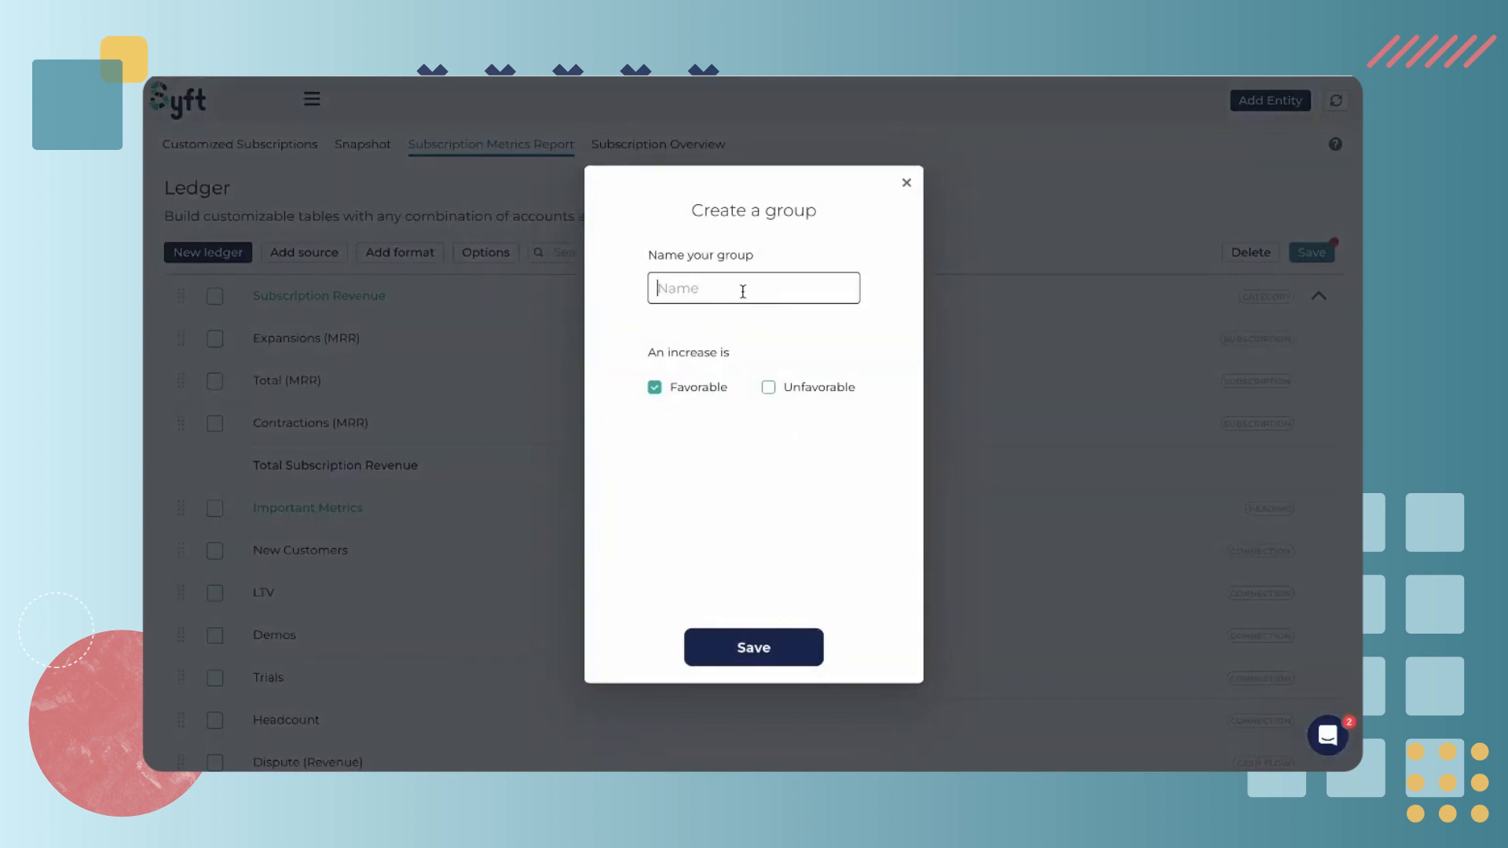
pyautogui.write('Non-Fina')
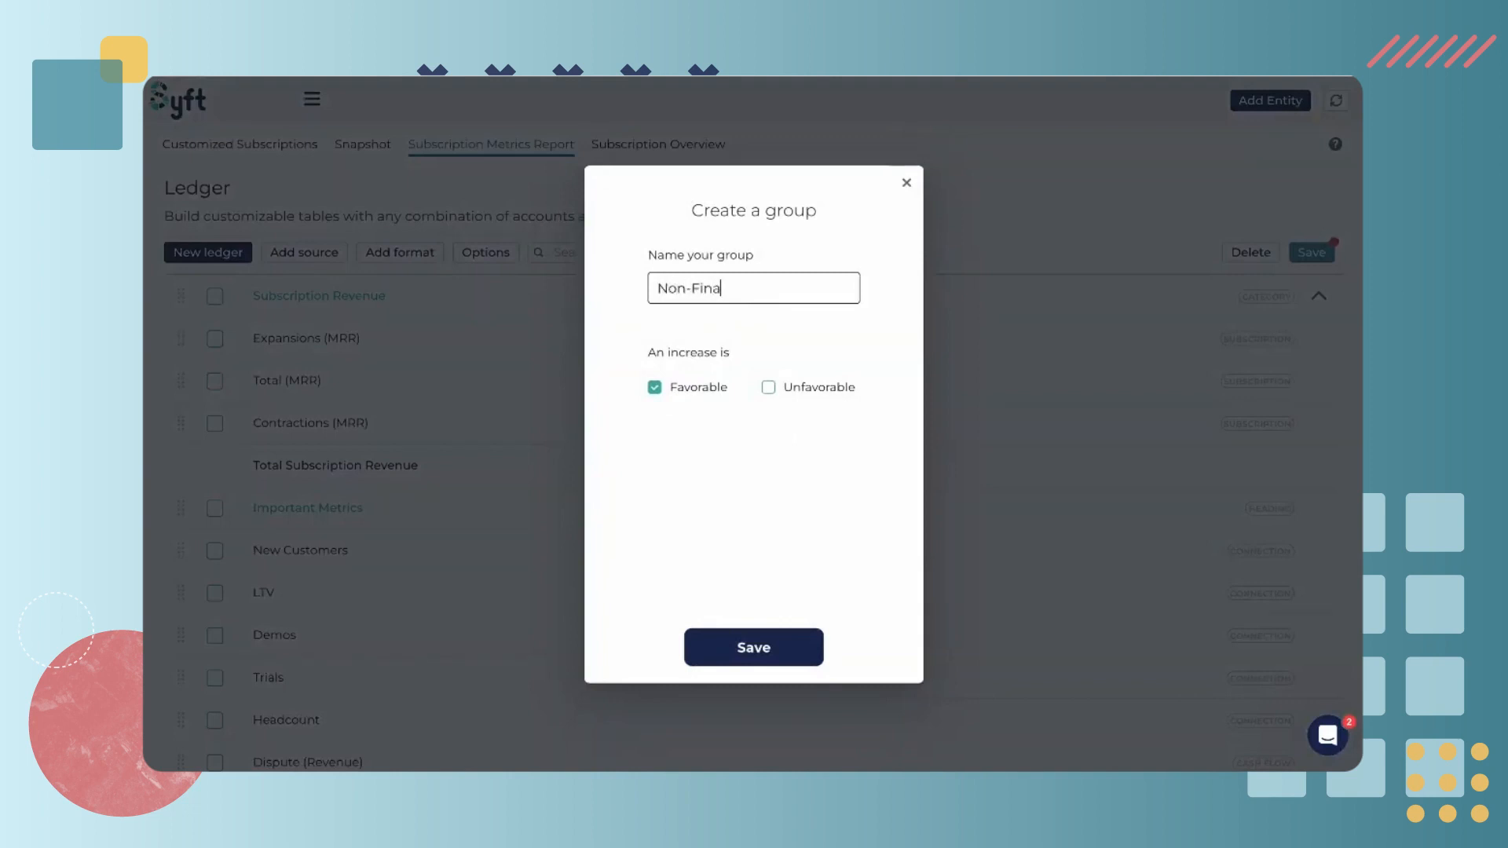
pyautogui.write('ncial Metrics')
pyautogui.click(761, 646)
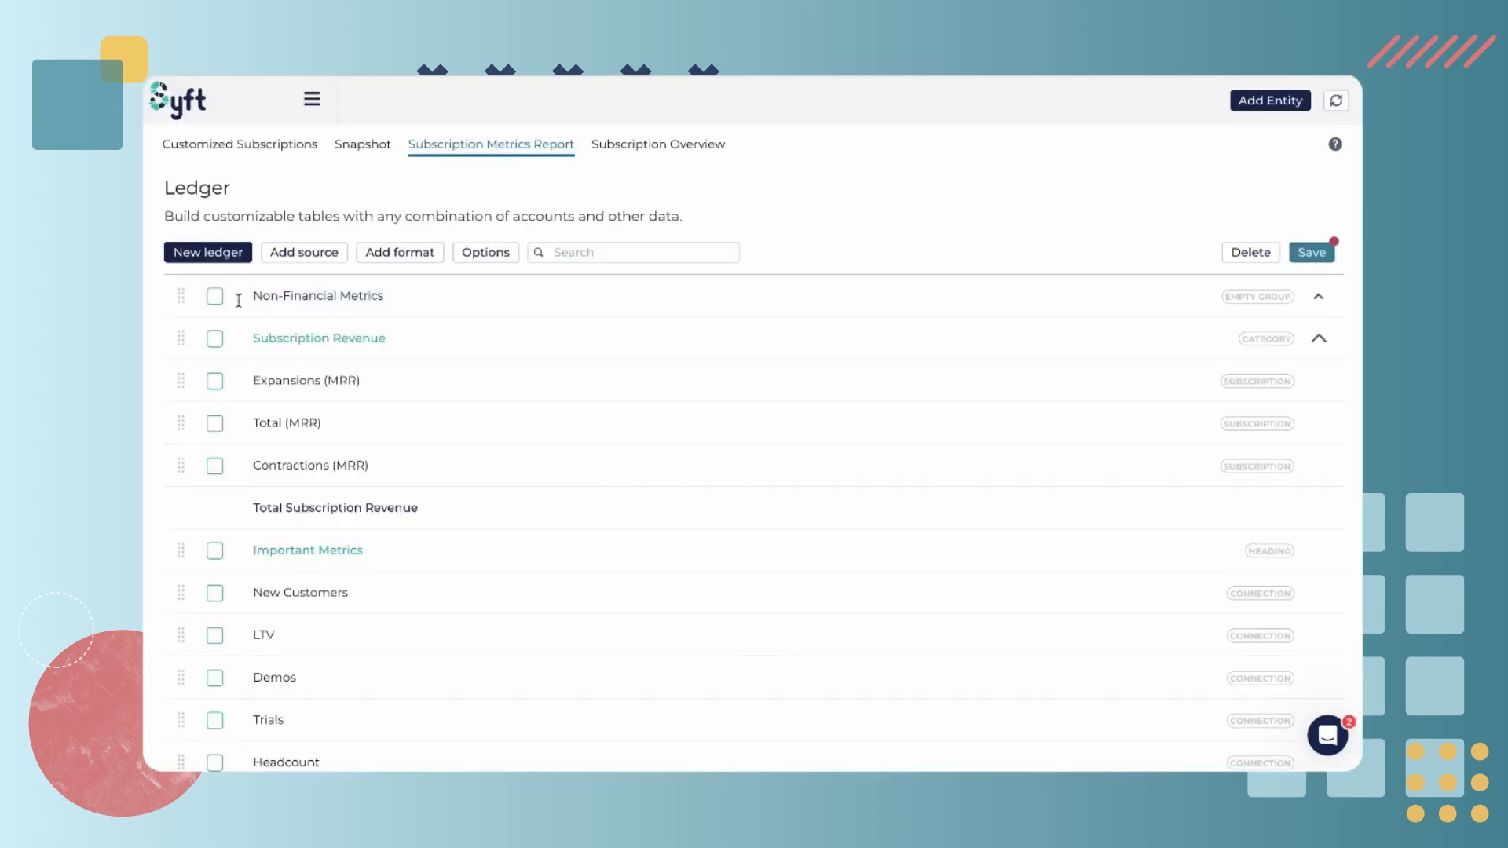
# Move New Customers, LTV, Demos, Trials and Headcount into the Non-Financial Metrics group
pyautogui.scroll(-2, 269, 678)
pyautogui.click(217, 589)
pyautogui.click(216, 683)
pyautogui.scroll(-2, 216, 668)
pyautogui.click(216, 486)
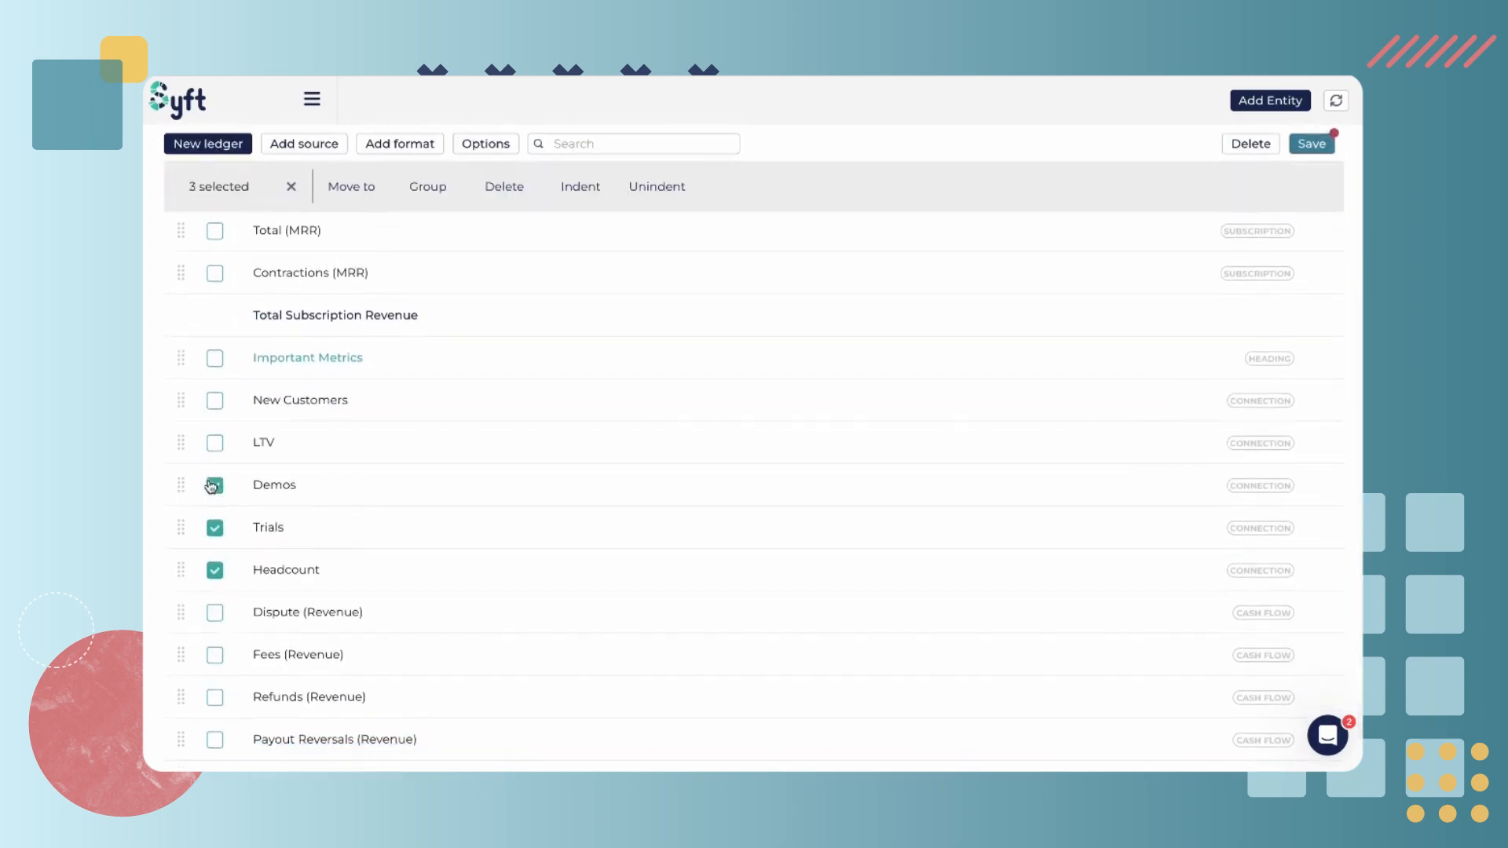
pyautogui.click(215, 443)
pyautogui.click(219, 408)
pyautogui.scroll(3, 306, 471)
pyautogui.click(374, 210)
pyautogui.click(781, 414)
pyautogui.click(754, 552)
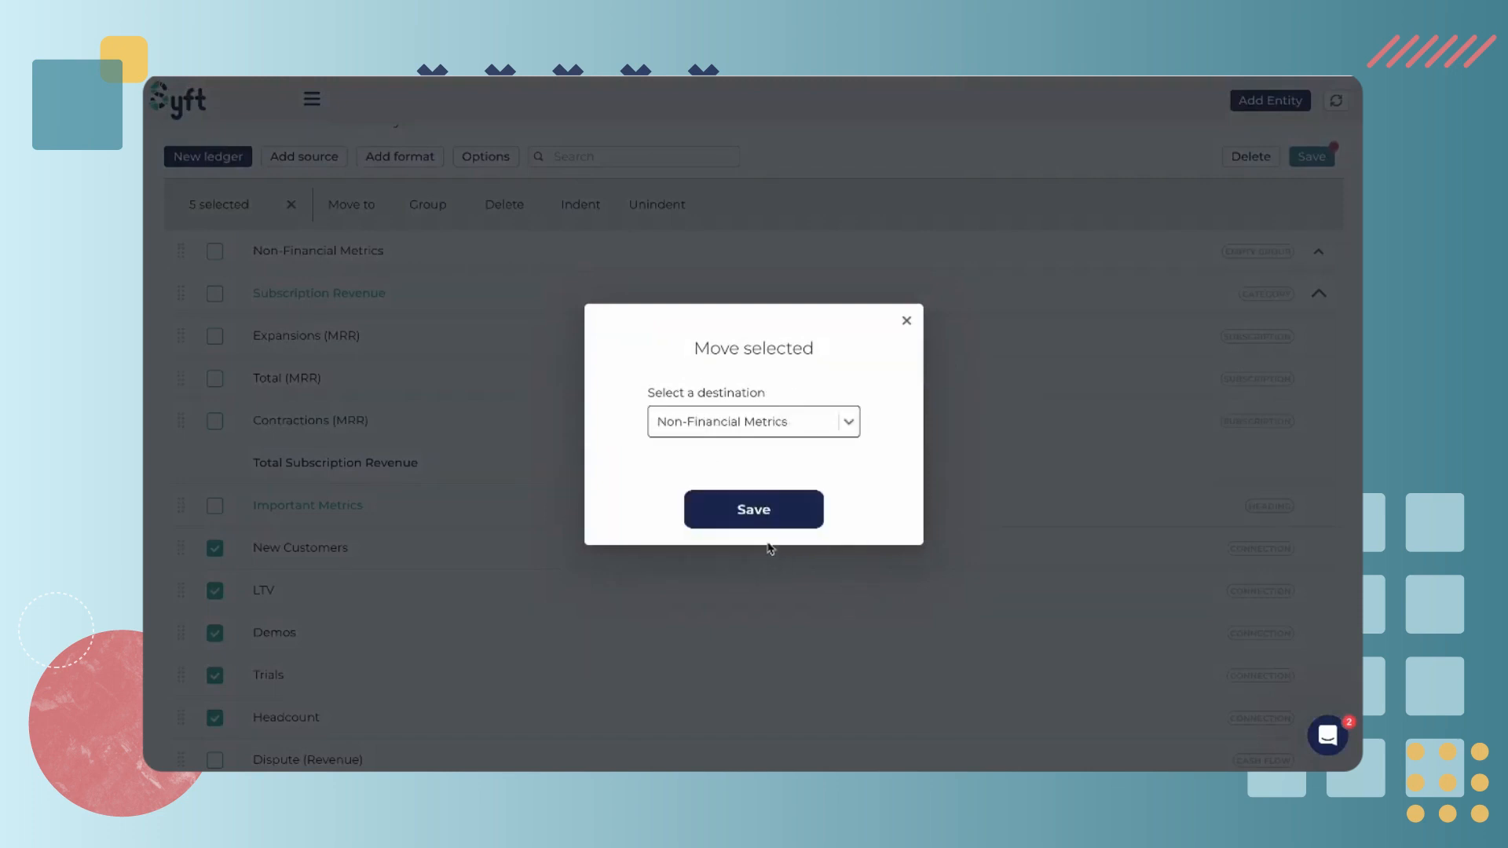
pyautogui.click(767, 516)
# Collapse the Non-Financial Metrics group and the Subscription Revenue category
pyautogui.scroll(1, 503, 408)
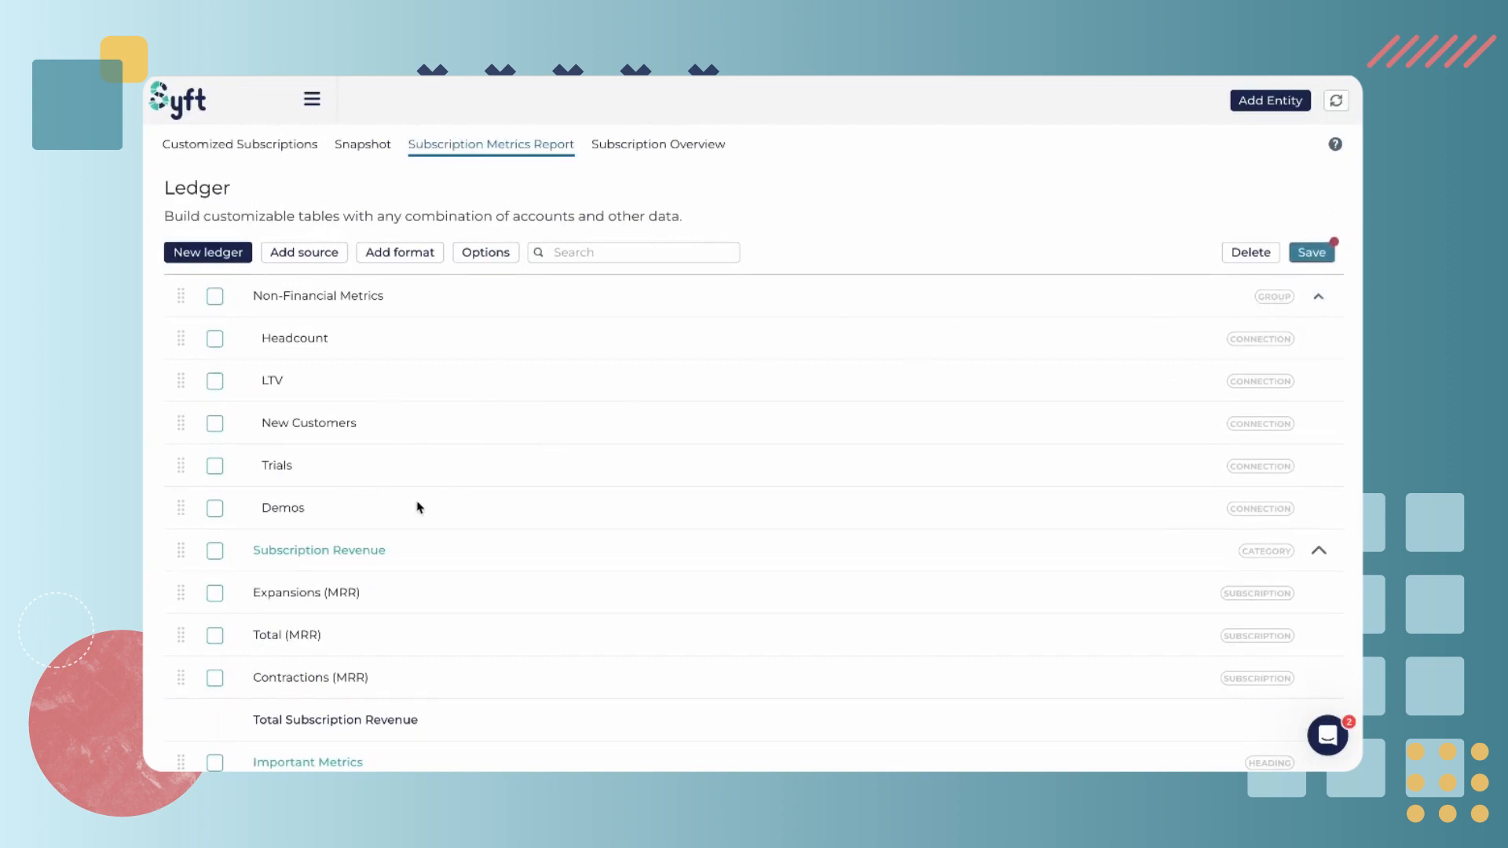
pyautogui.click(1321, 298)
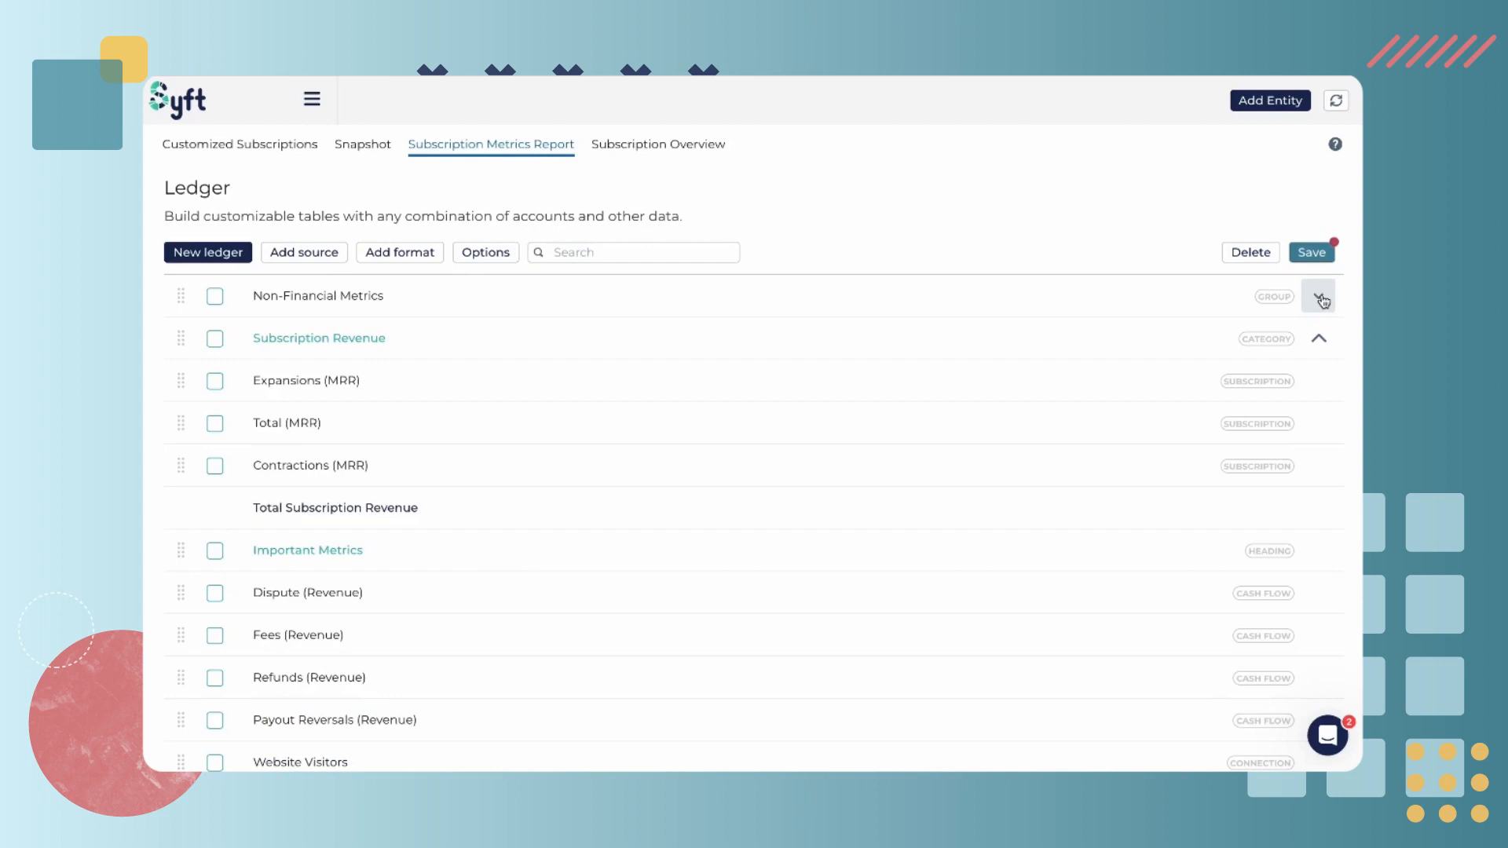
pyautogui.click(1312, 338)
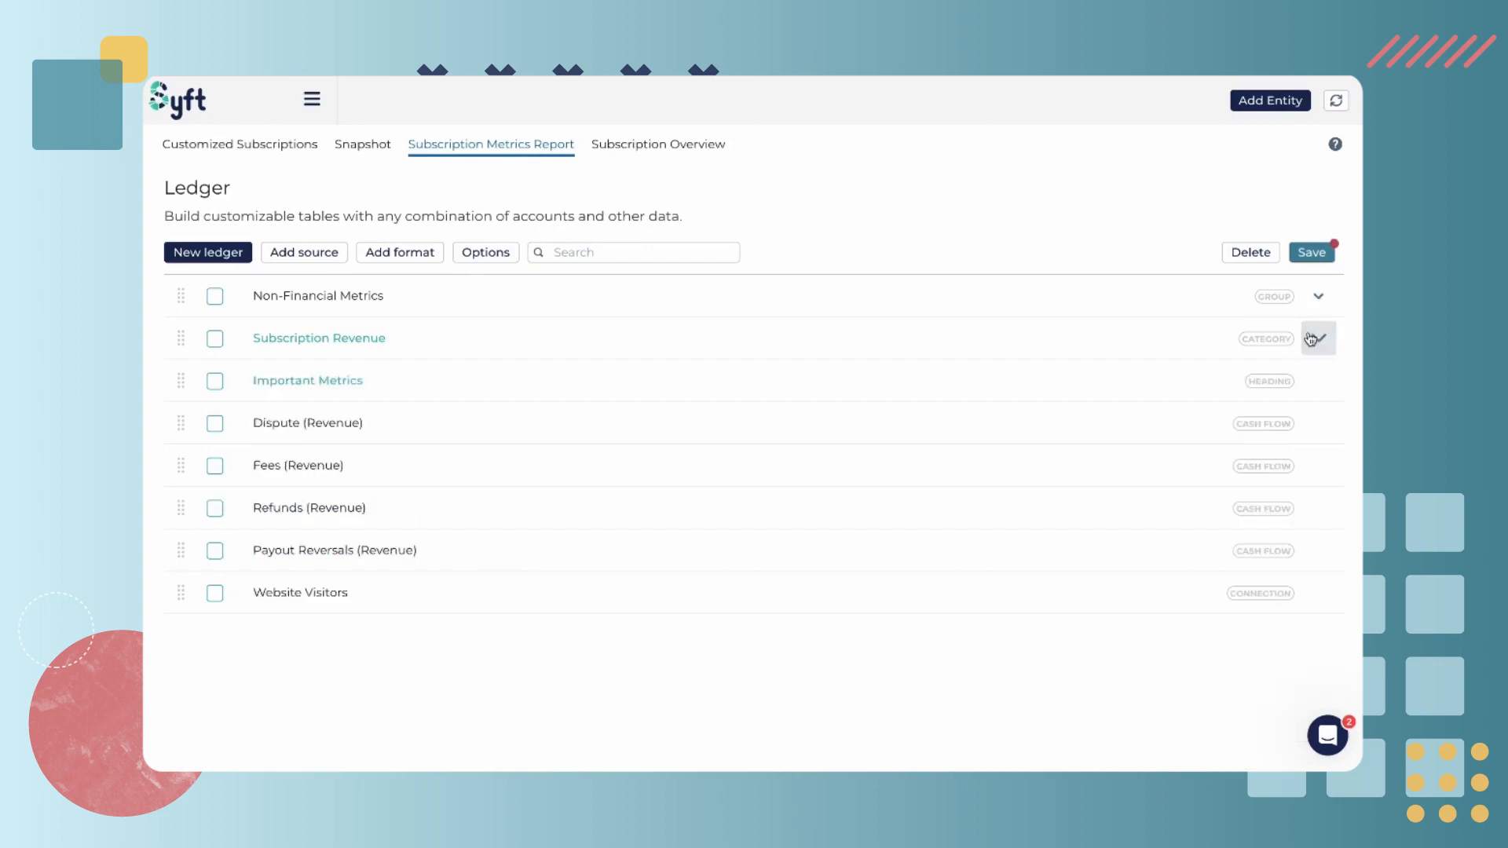
# Start a new equation and try adding Total Subscription Revenue from Totals as equation data
pyautogui.click(424, 254)
pyautogui.scroll(-2, 770, 461)
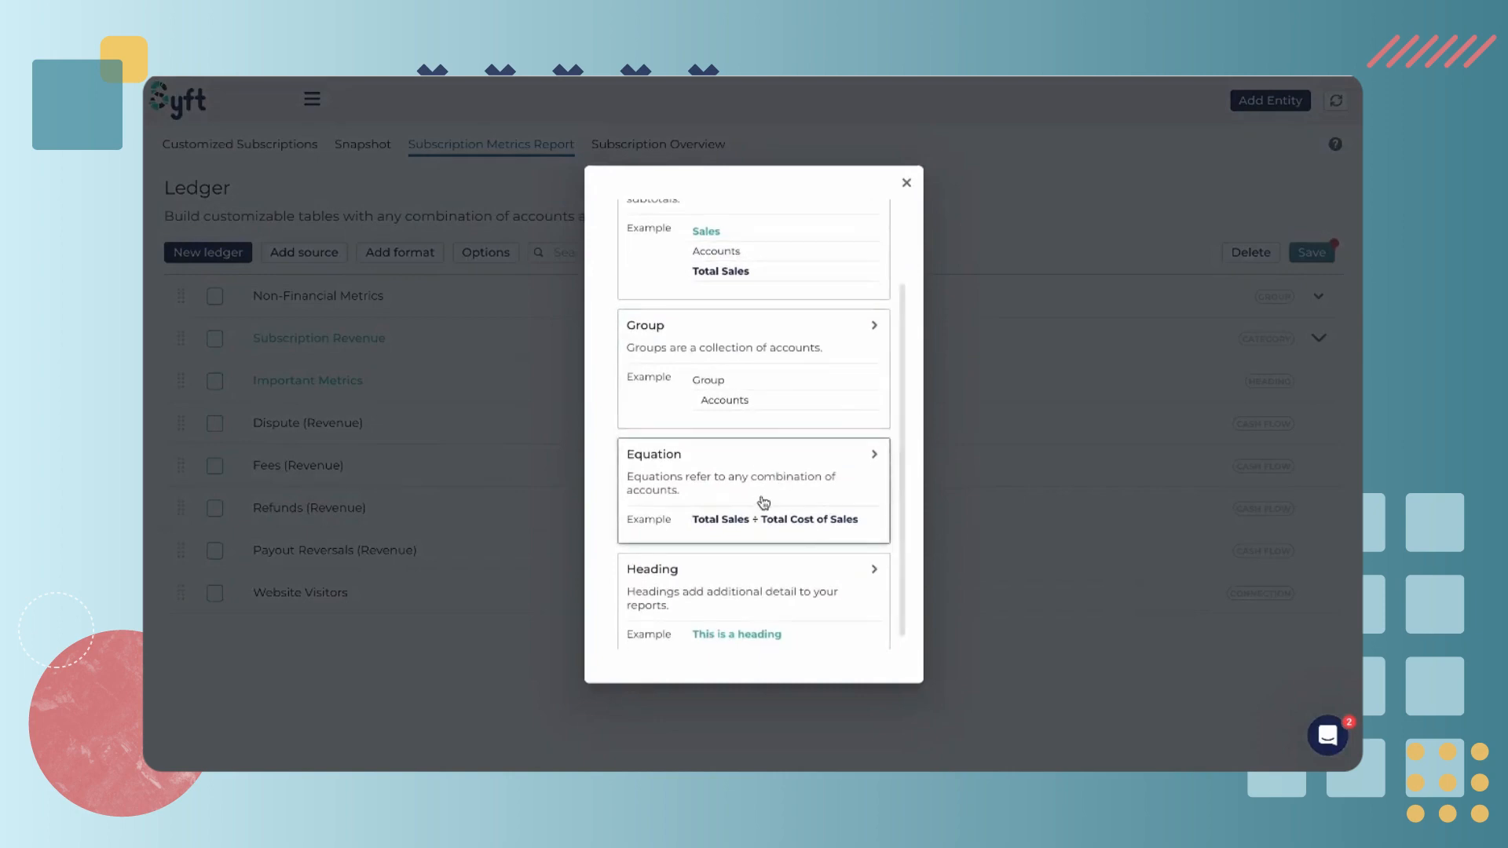
pyautogui.click(772, 493)
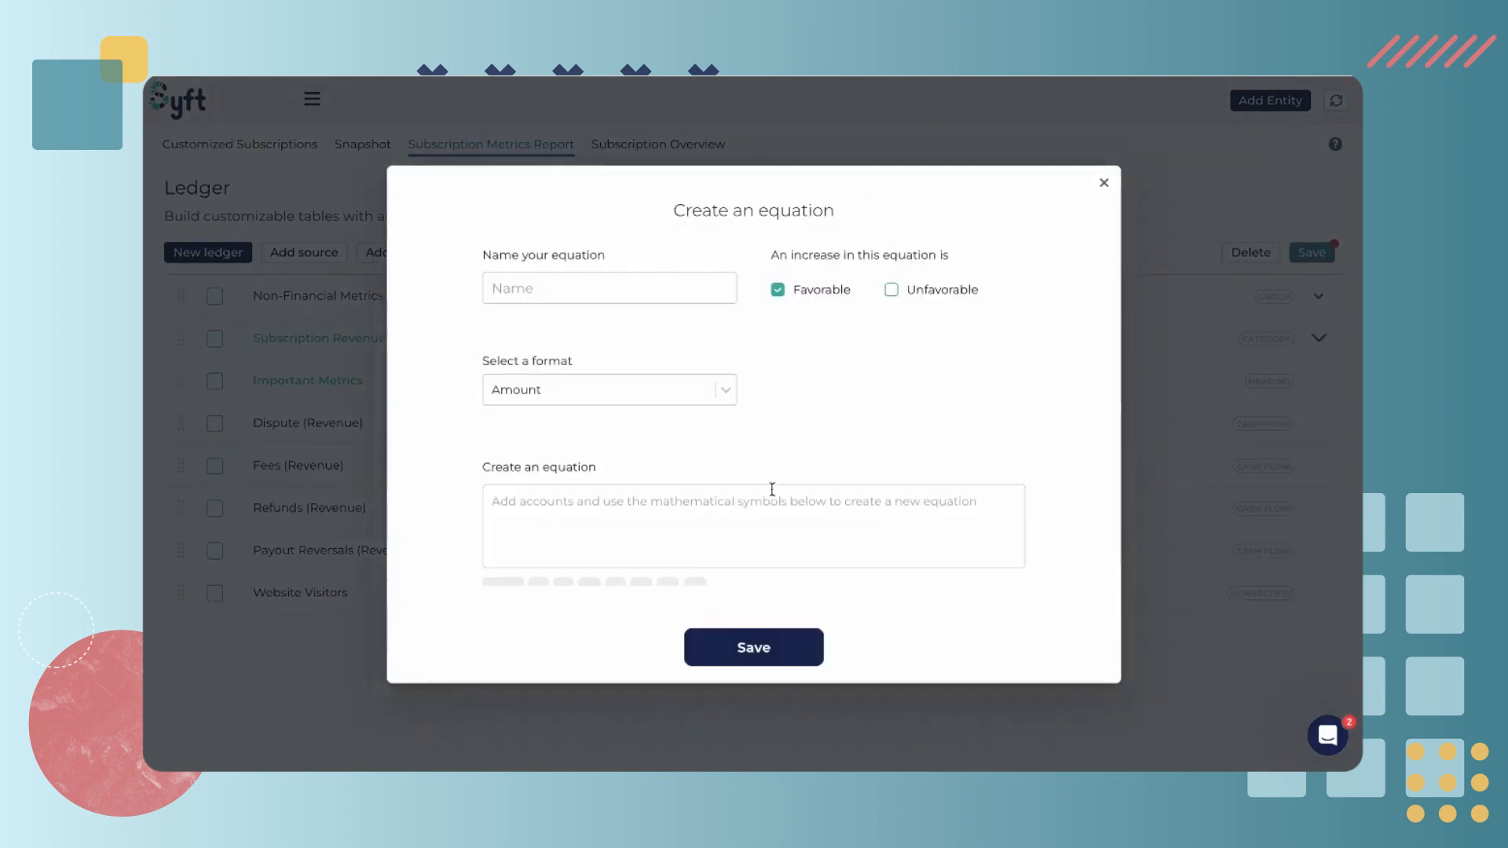
pyautogui.click(827, 395)
pyautogui.scroll(-1, 752, 425)
pyautogui.click(501, 573)
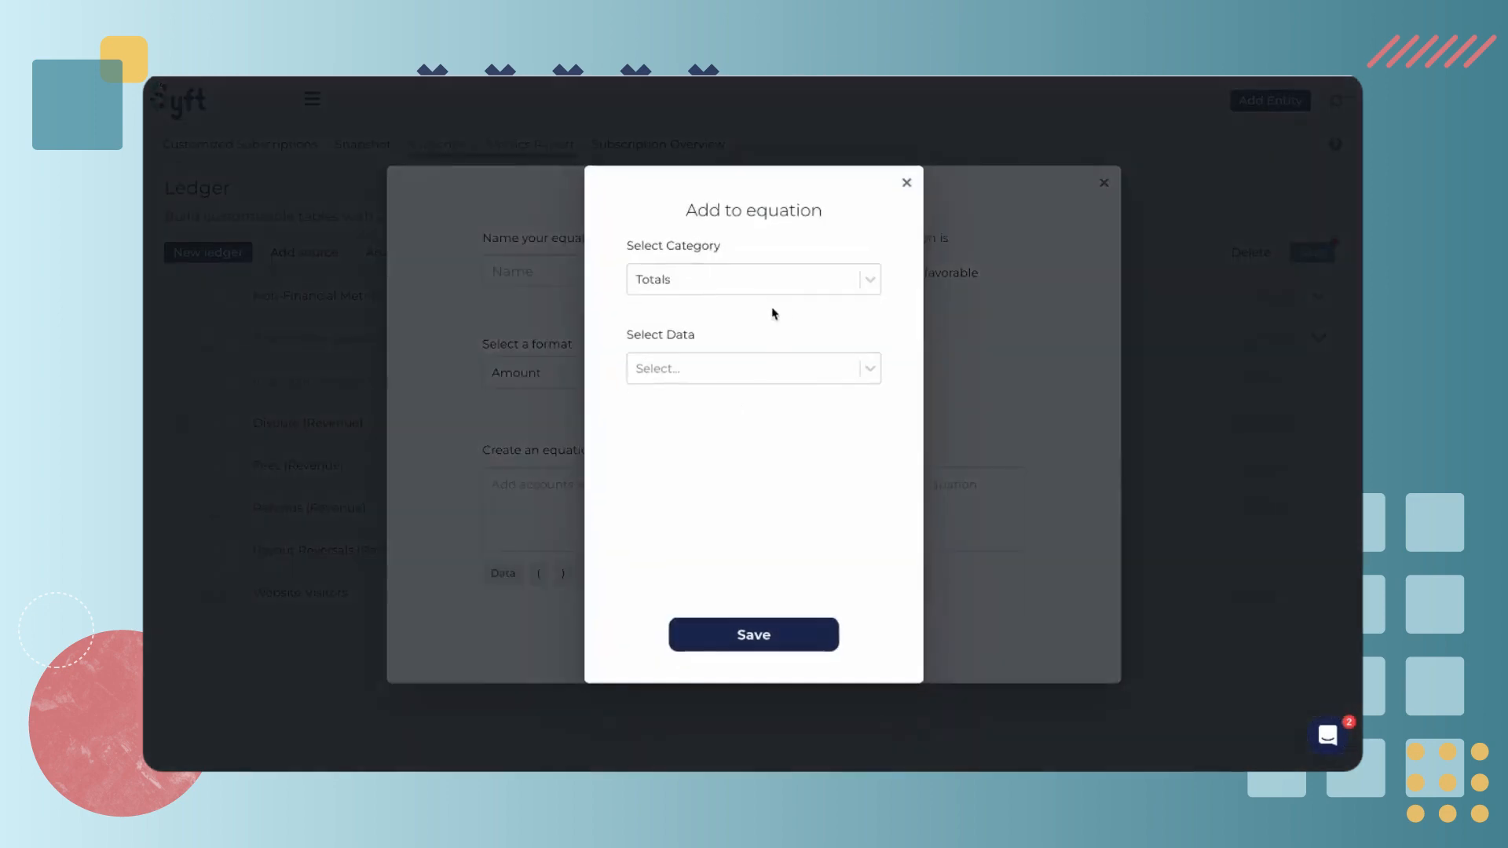
pyautogui.click(764, 279)
pyautogui.click(754, 320)
pyautogui.click(754, 373)
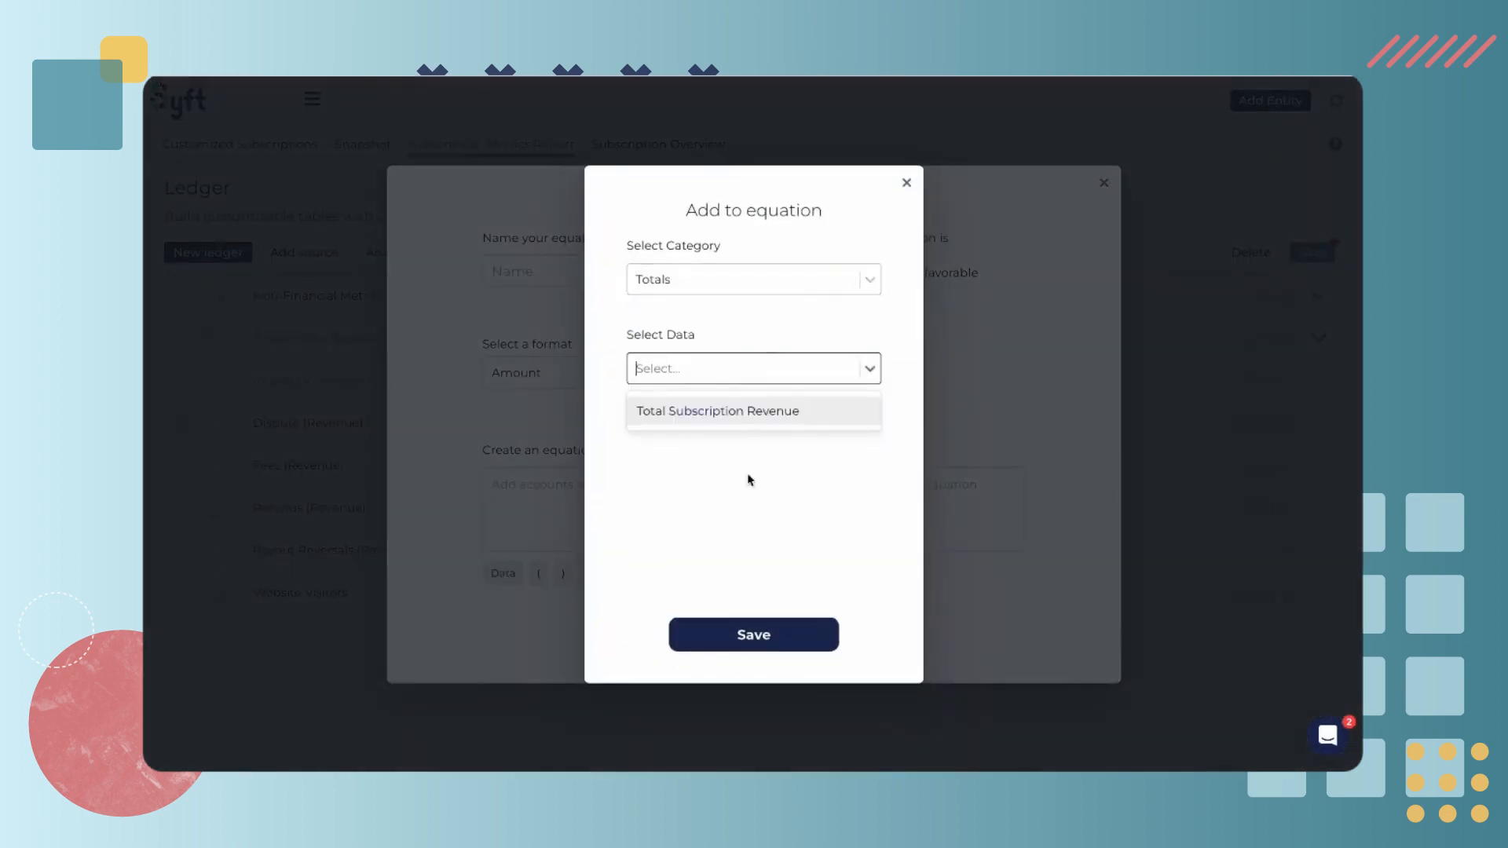
pyautogui.click(784, 339)
pyautogui.click(907, 183)
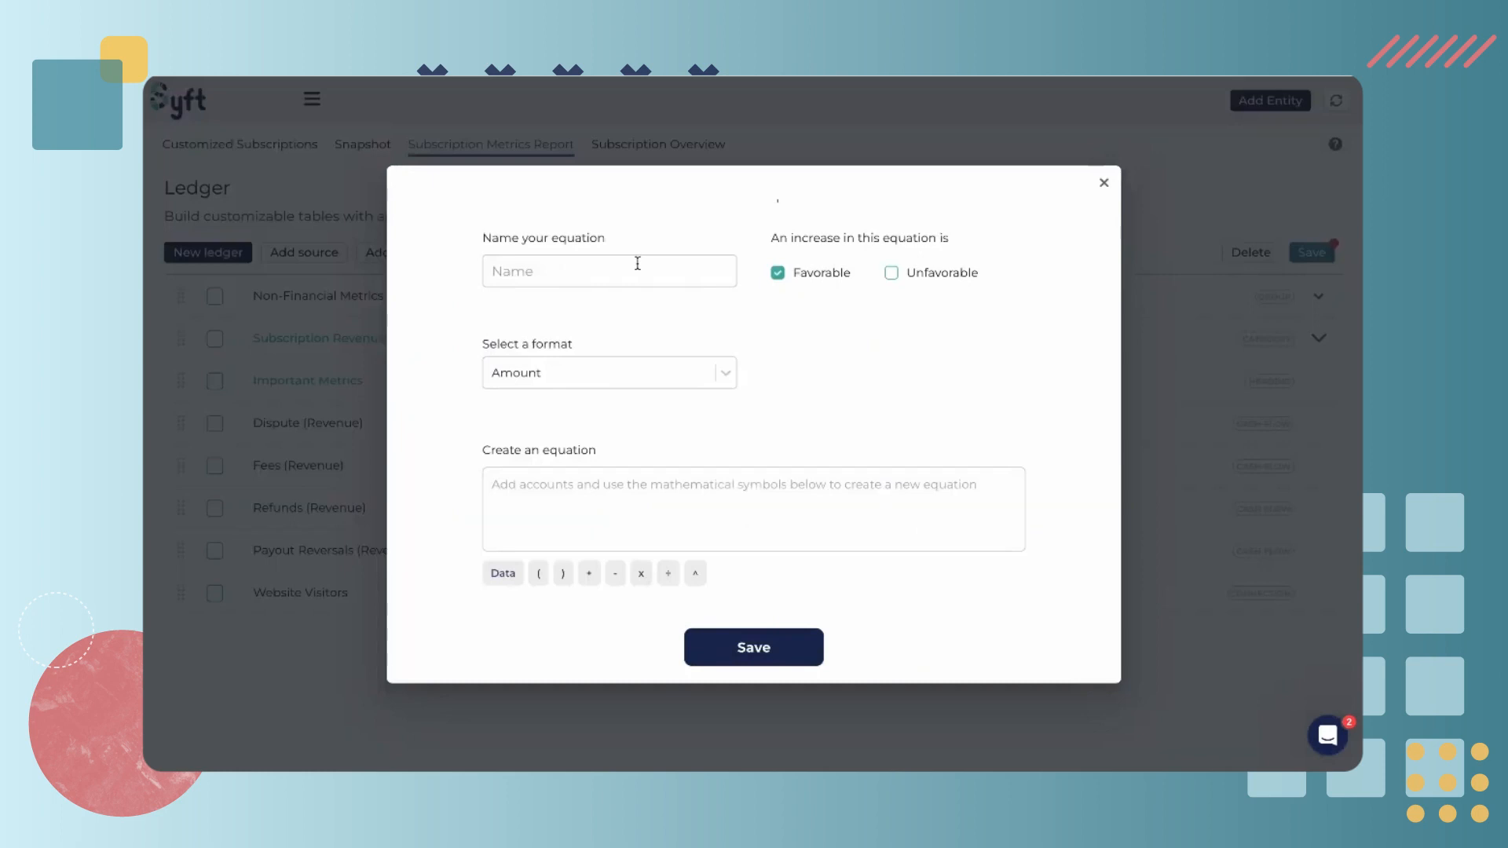
# Name the equation Revenue % Web visits and set its format to Percentage
pyautogui.click(637, 264)
pyautogui.write('Revenue % Web vi')
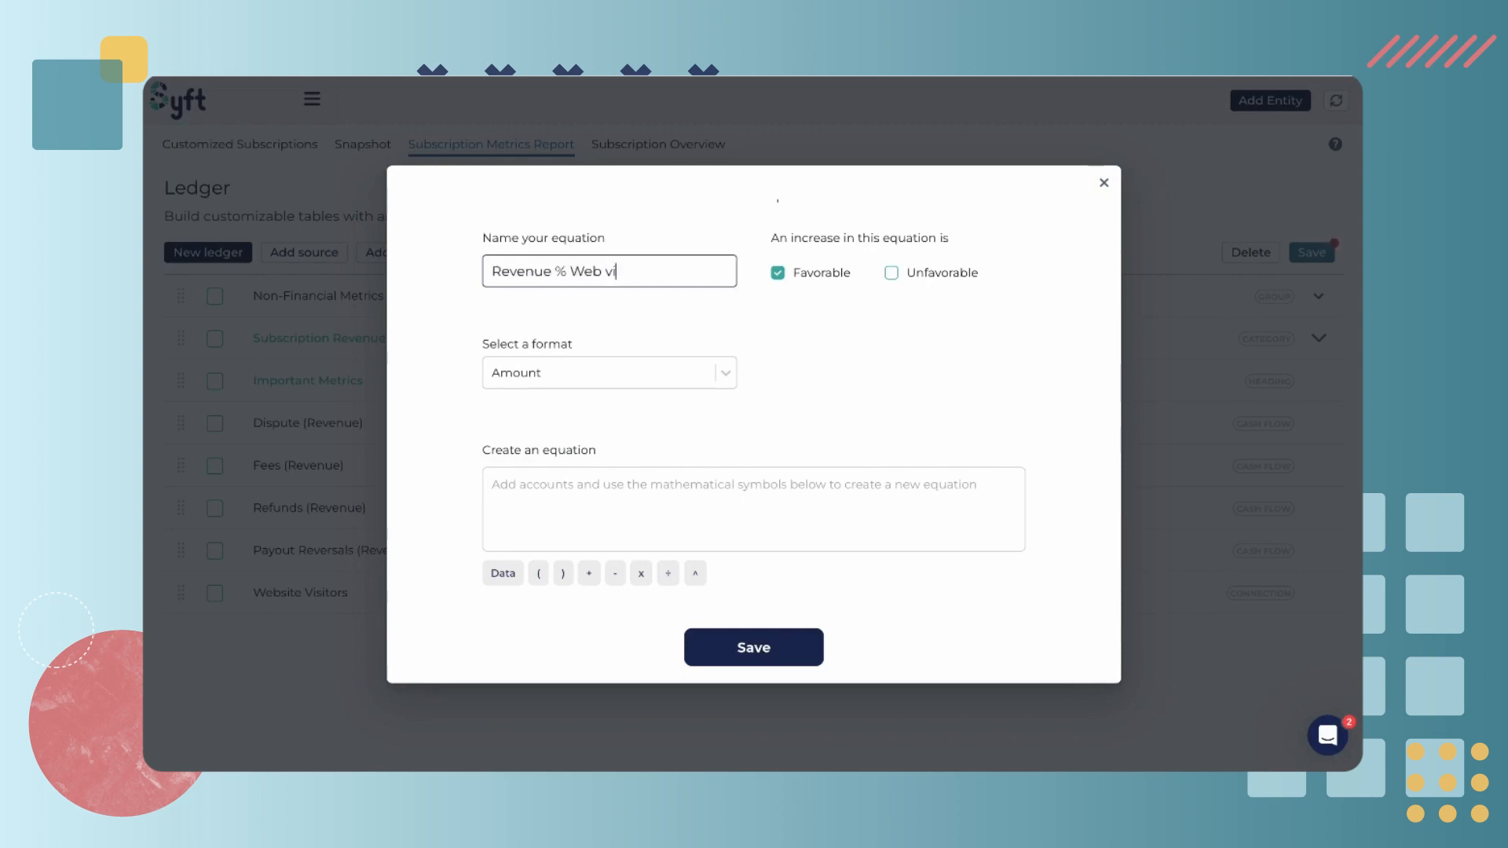
pyautogui.click(808, 278)
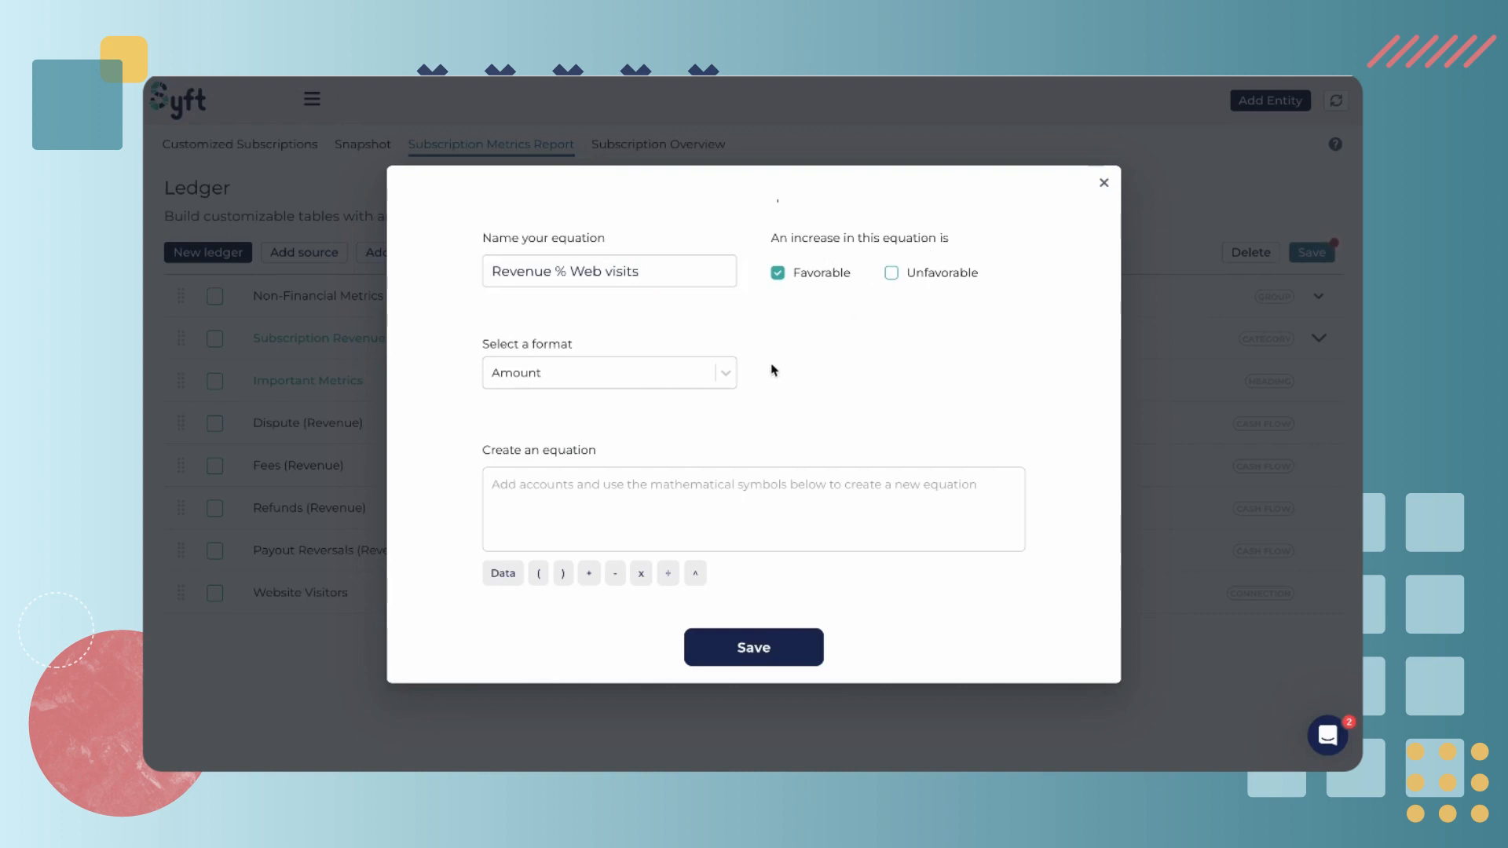
pyautogui.click(714, 372)
pyautogui.click(642, 473)
# Add Total Subscription Revenue from Totals to the equation, followed by a division sign
pyautogui.click(525, 495)
pyautogui.click(503, 575)
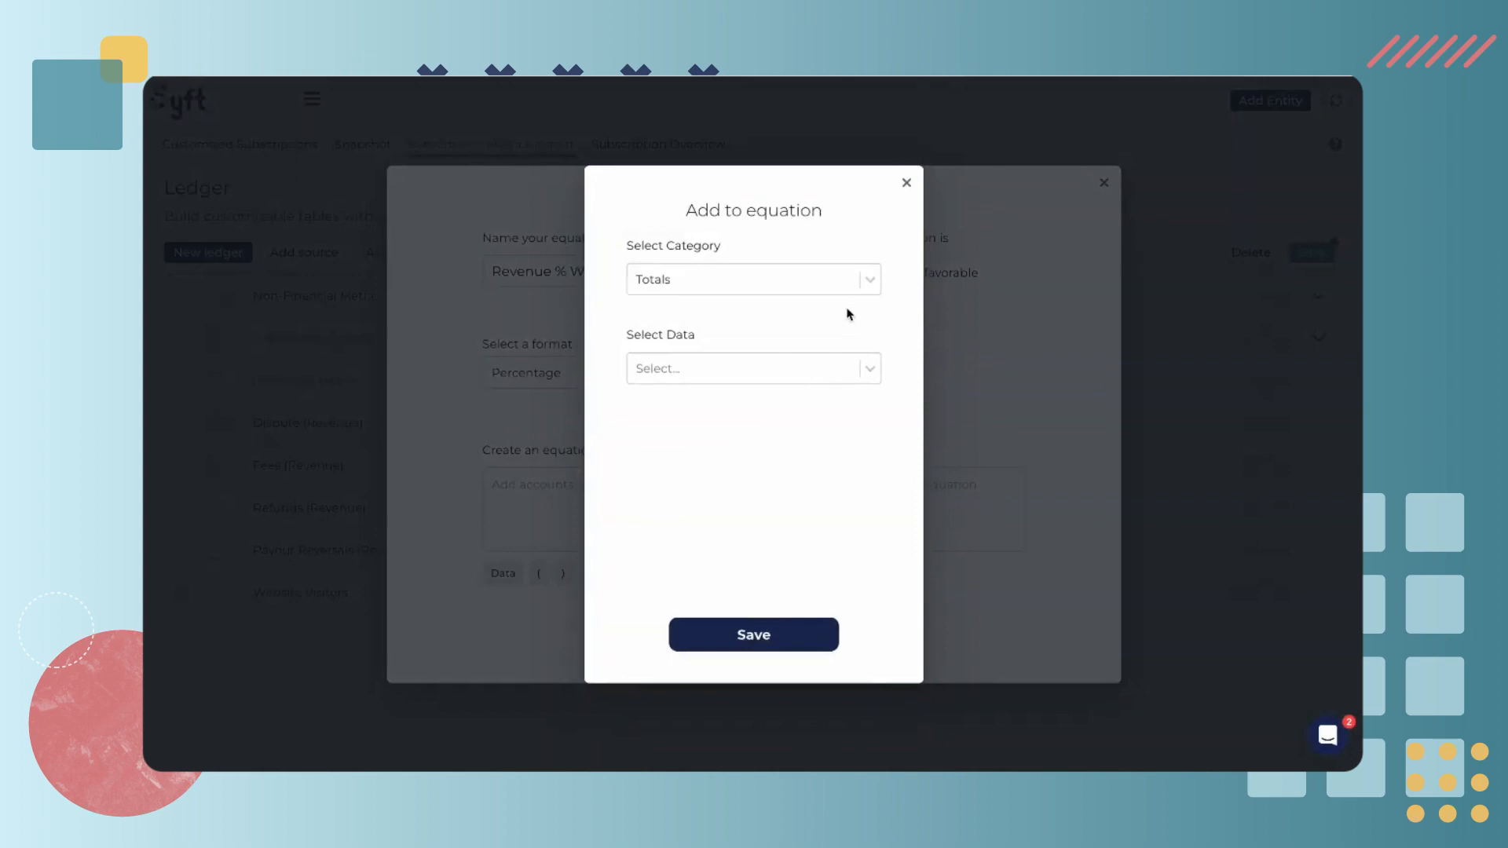
pyautogui.click(856, 357)
pyautogui.click(820, 411)
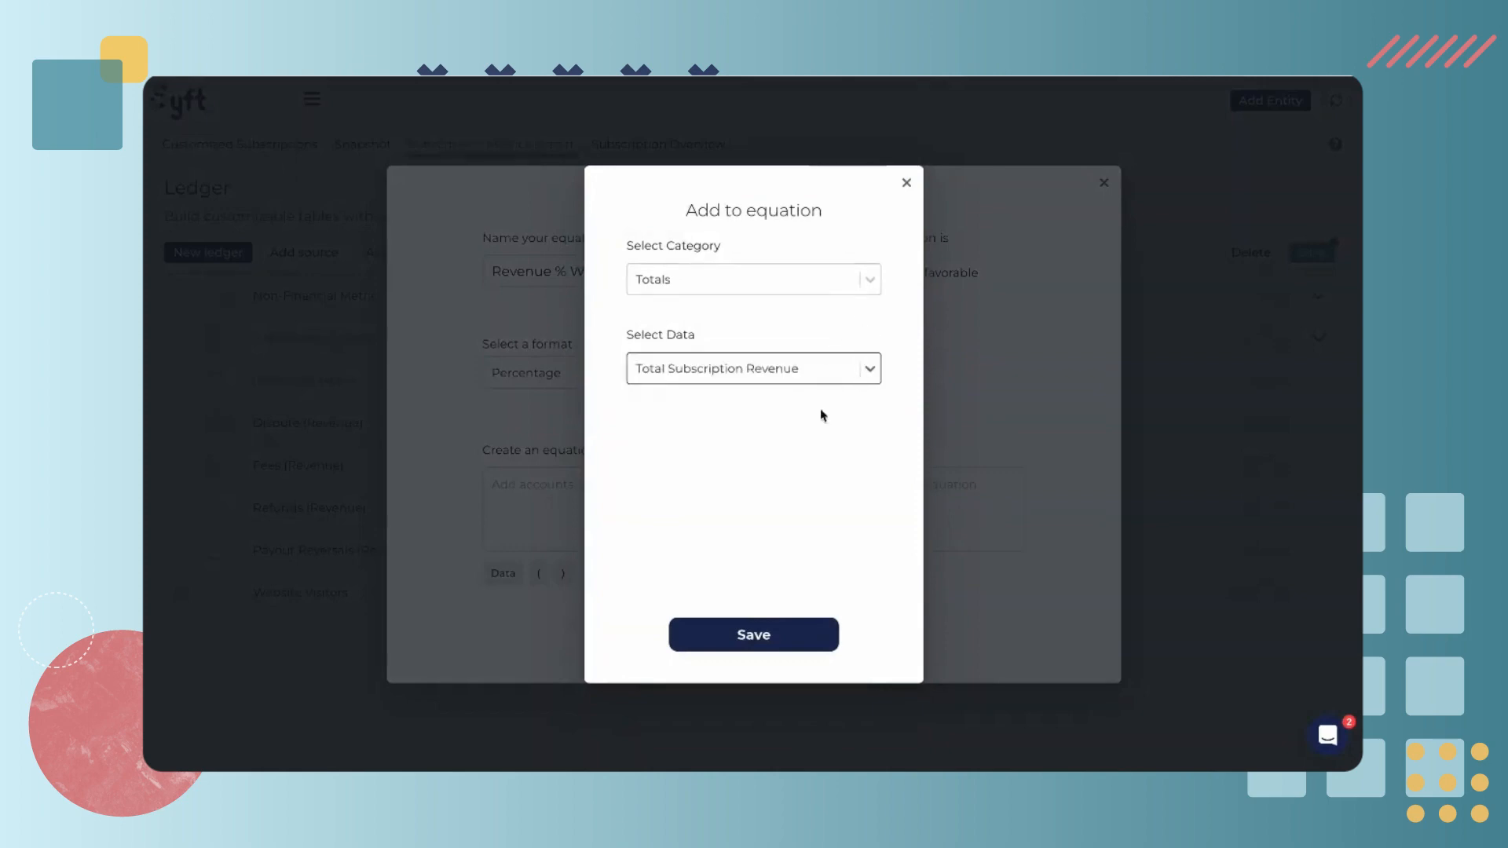
pyautogui.click(753, 636)
pyautogui.click(668, 573)
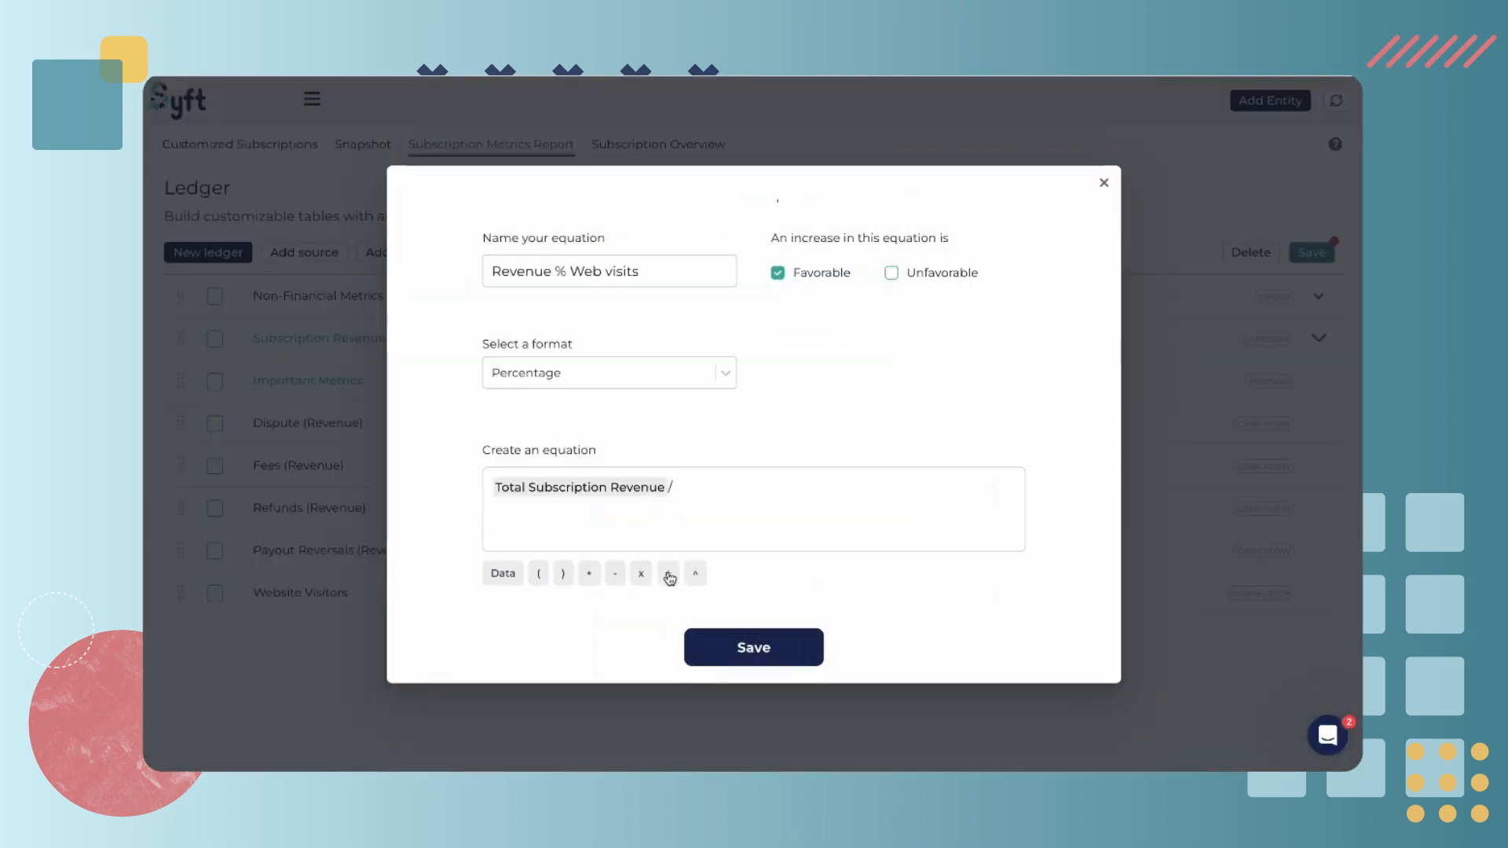
# Add Website Visitors from No Category as the divisor and save the equation
pyautogui.click(518, 578)
pyautogui.click(785, 285)
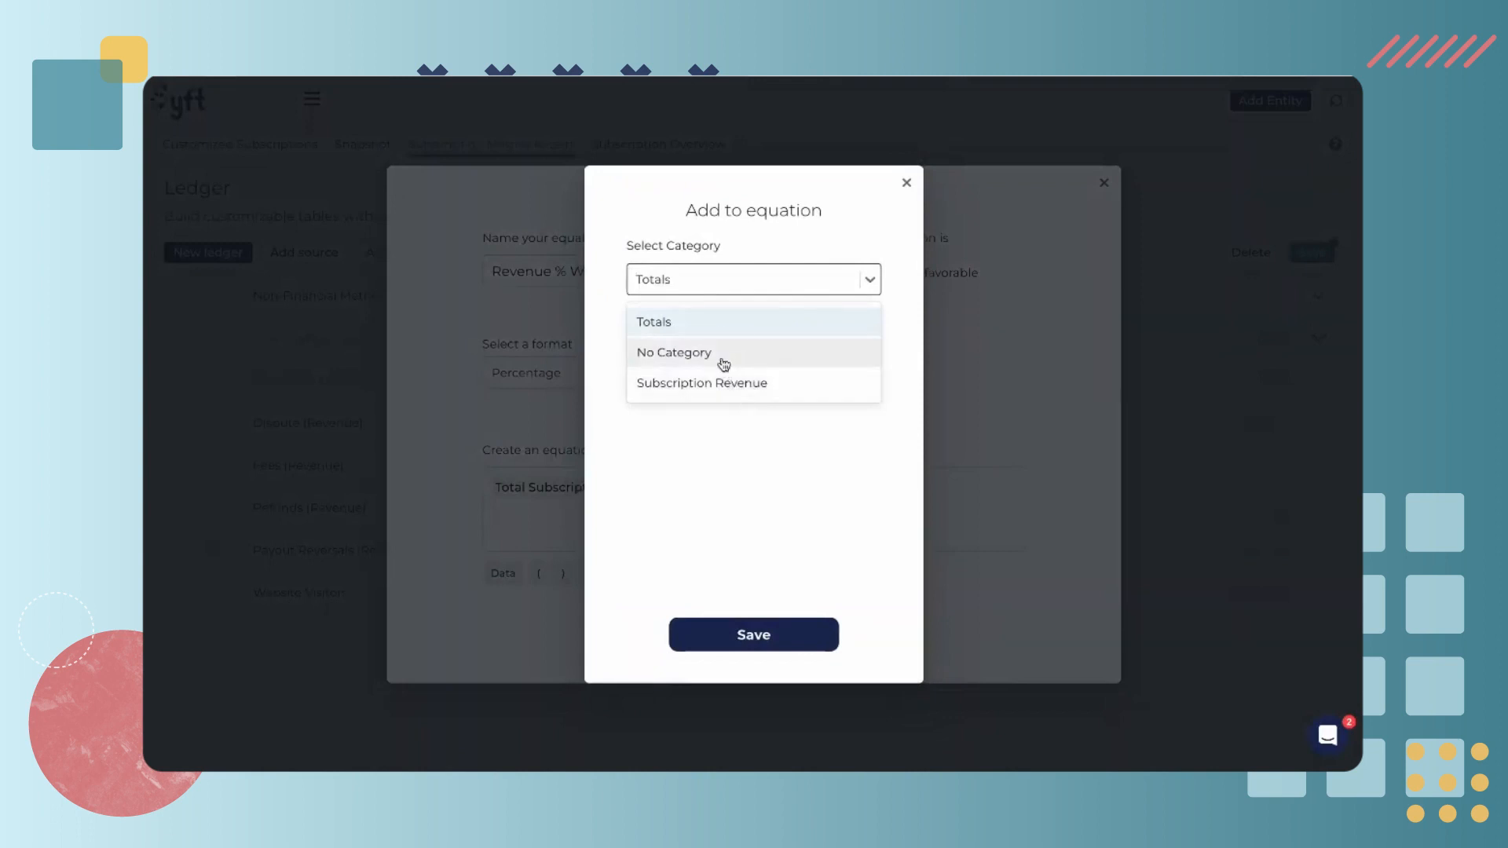
pyautogui.click(723, 364)
pyautogui.click(714, 363)
pyautogui.scroll(-1, 695, 618)
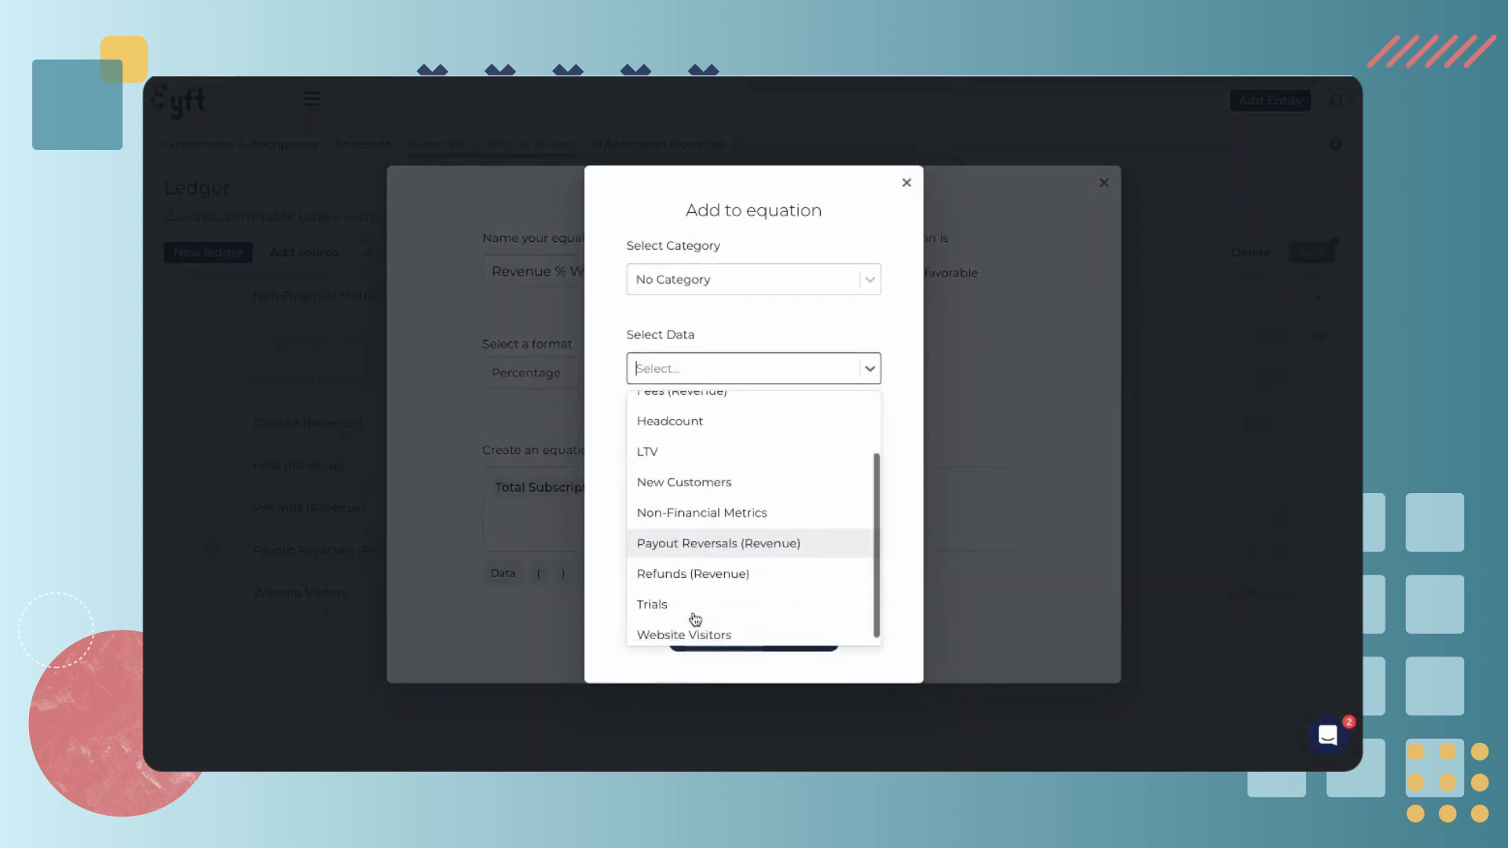
pyautogui.click(707, 631)
pyautogui.click(788, 634)
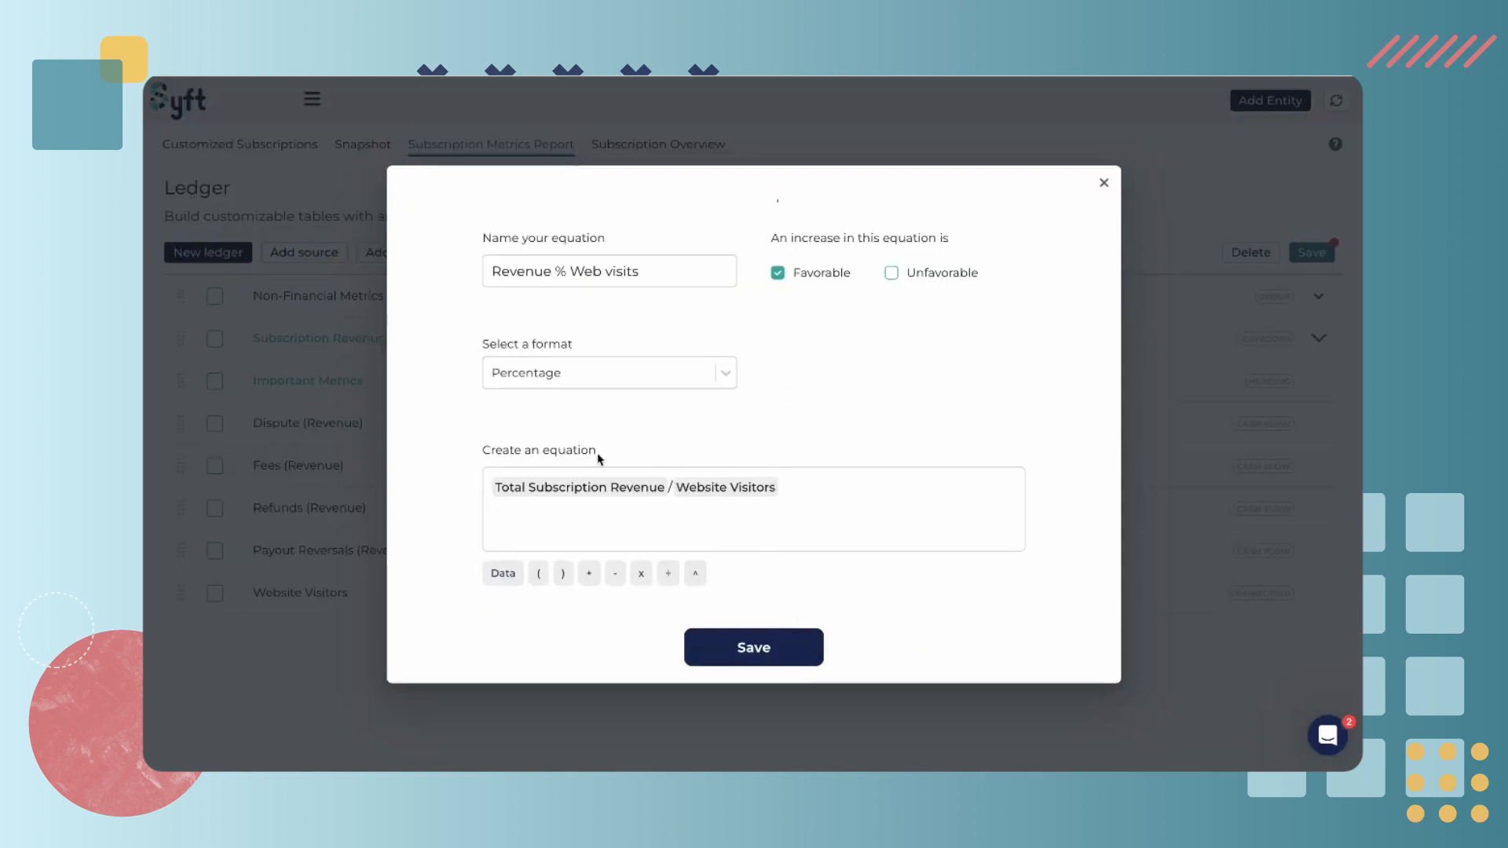
pyautogui.click(754, 648)
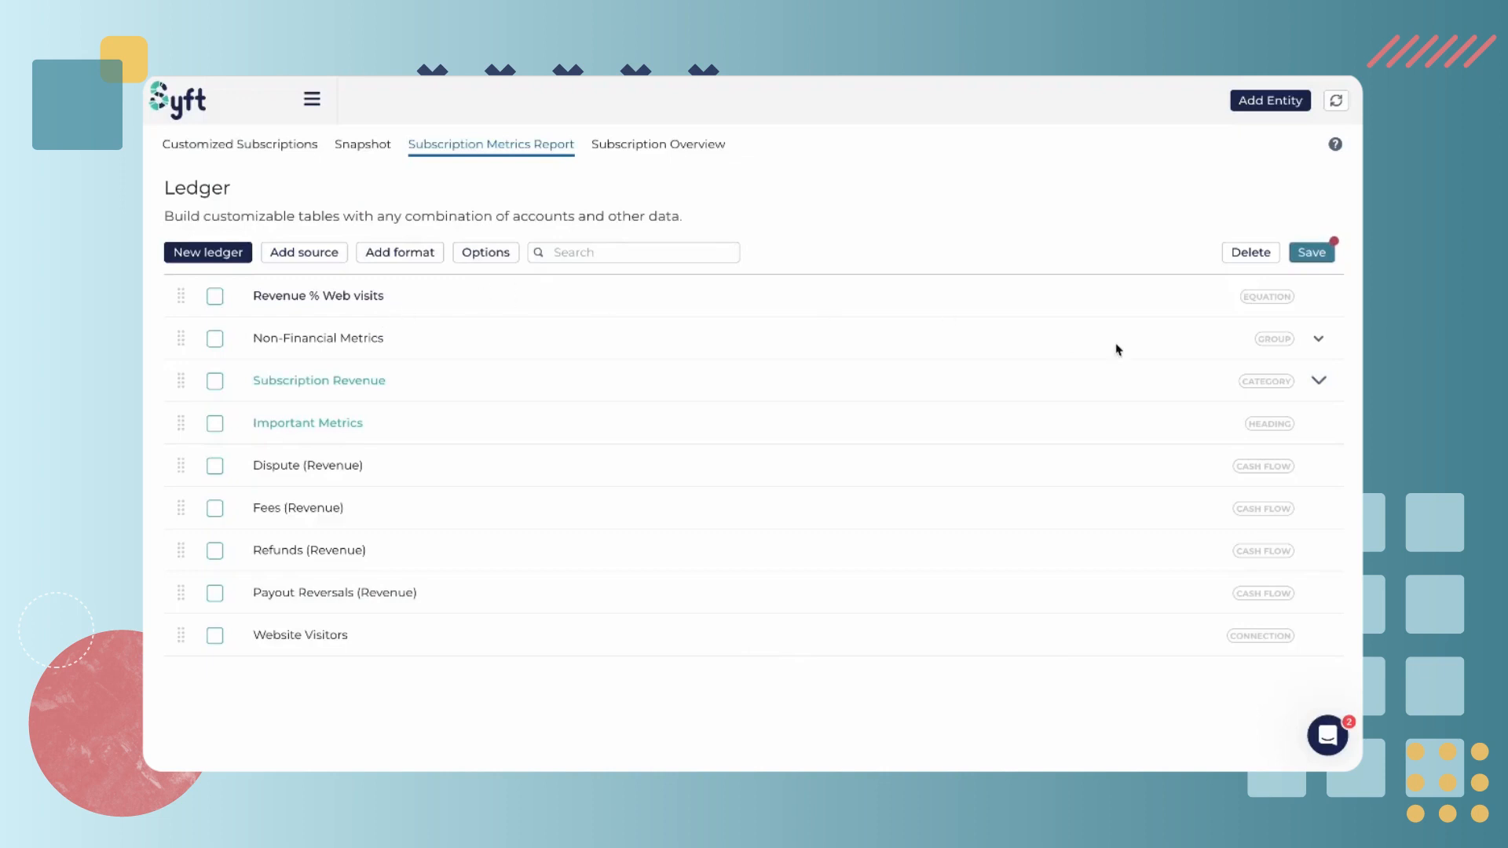
# Turn on Show zero equations and toggle Show zero accounts and Show zero groups in the ledger options
pyautogui.click(492, 256)
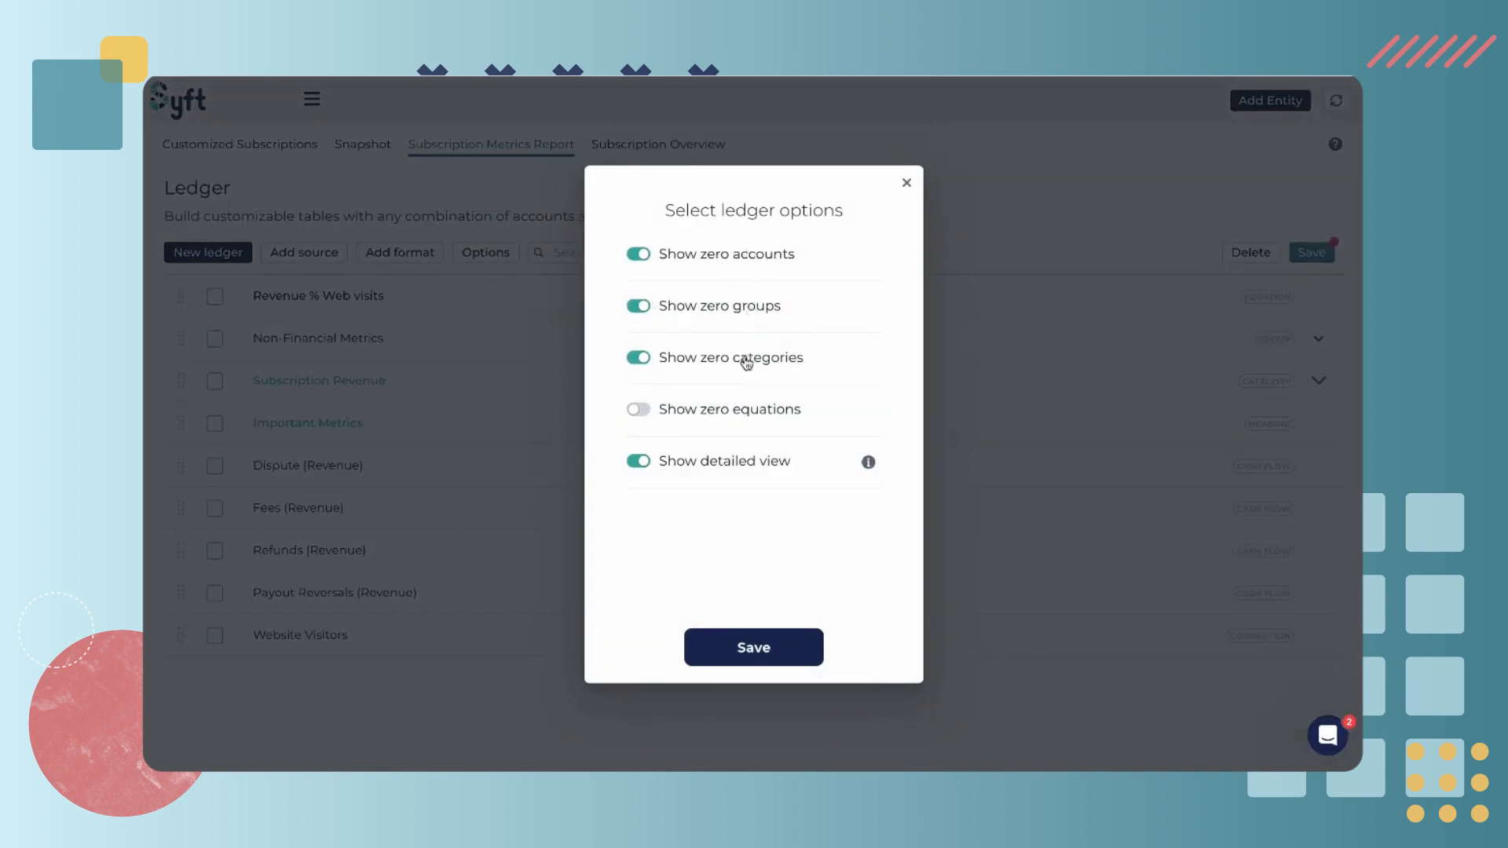
pyautogui.click(644, 409)
pyautogui.click(636, 464)
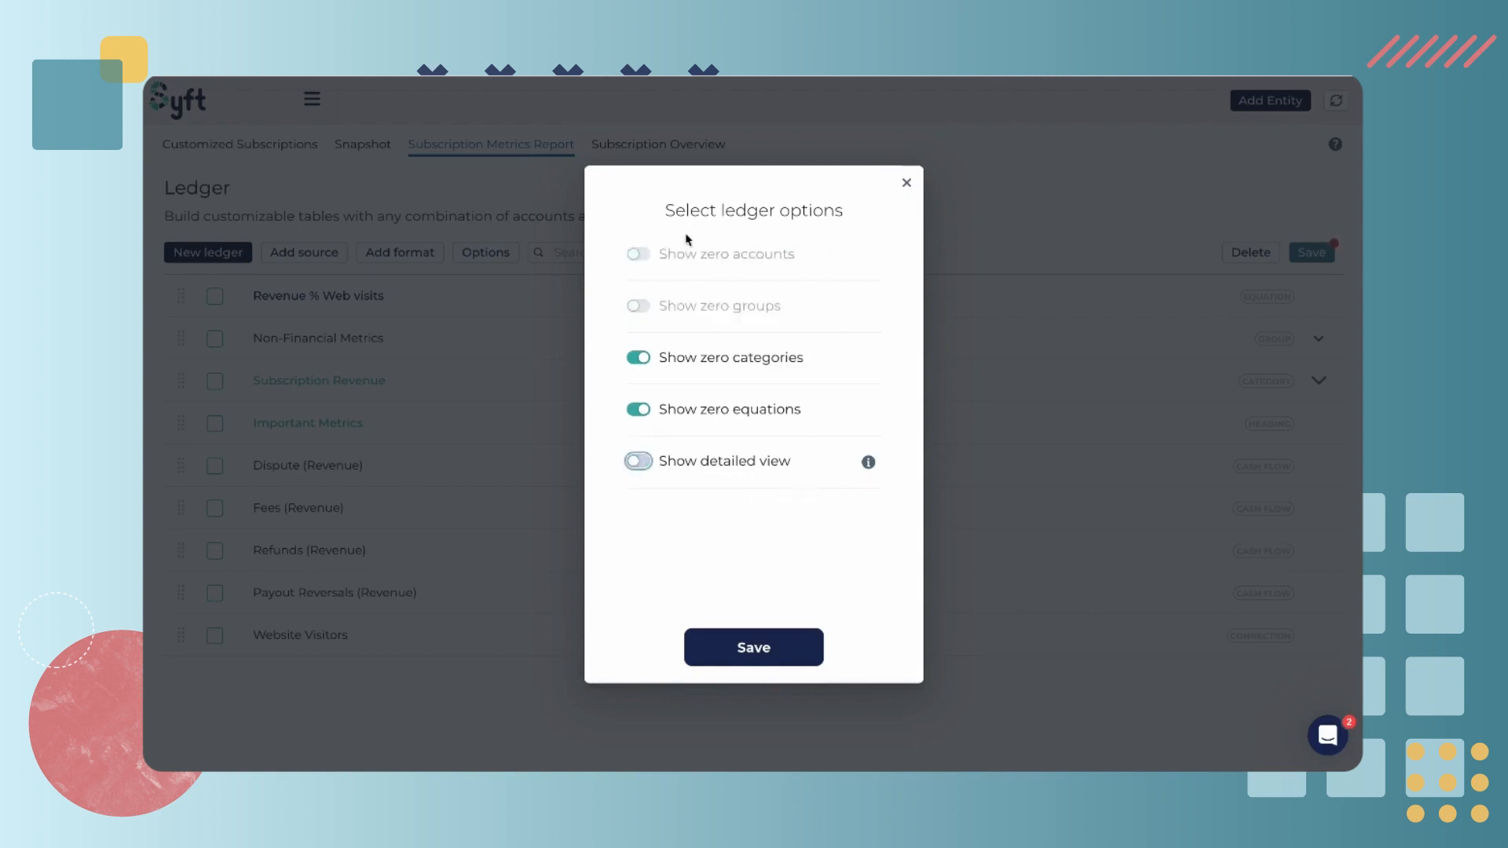
pyautogui.click(640, 463)
pyautogui.click(639, 306)
pyautogui.click(638, 253)
pyautogui.click(761, 651)
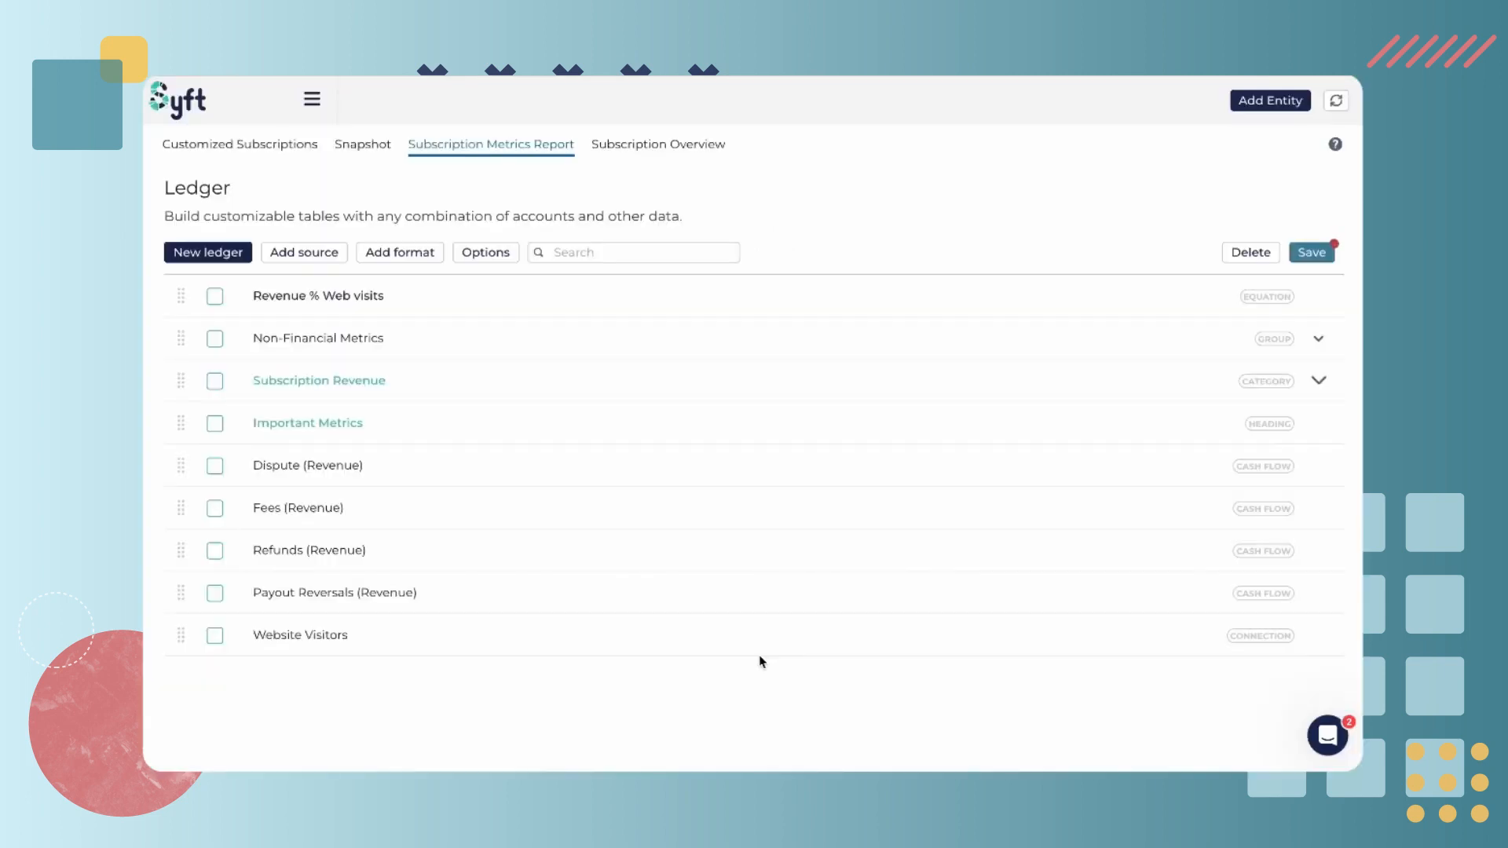
# Save the ledger as Subscription Metrics Report
pyautogui.click(1304, 251)
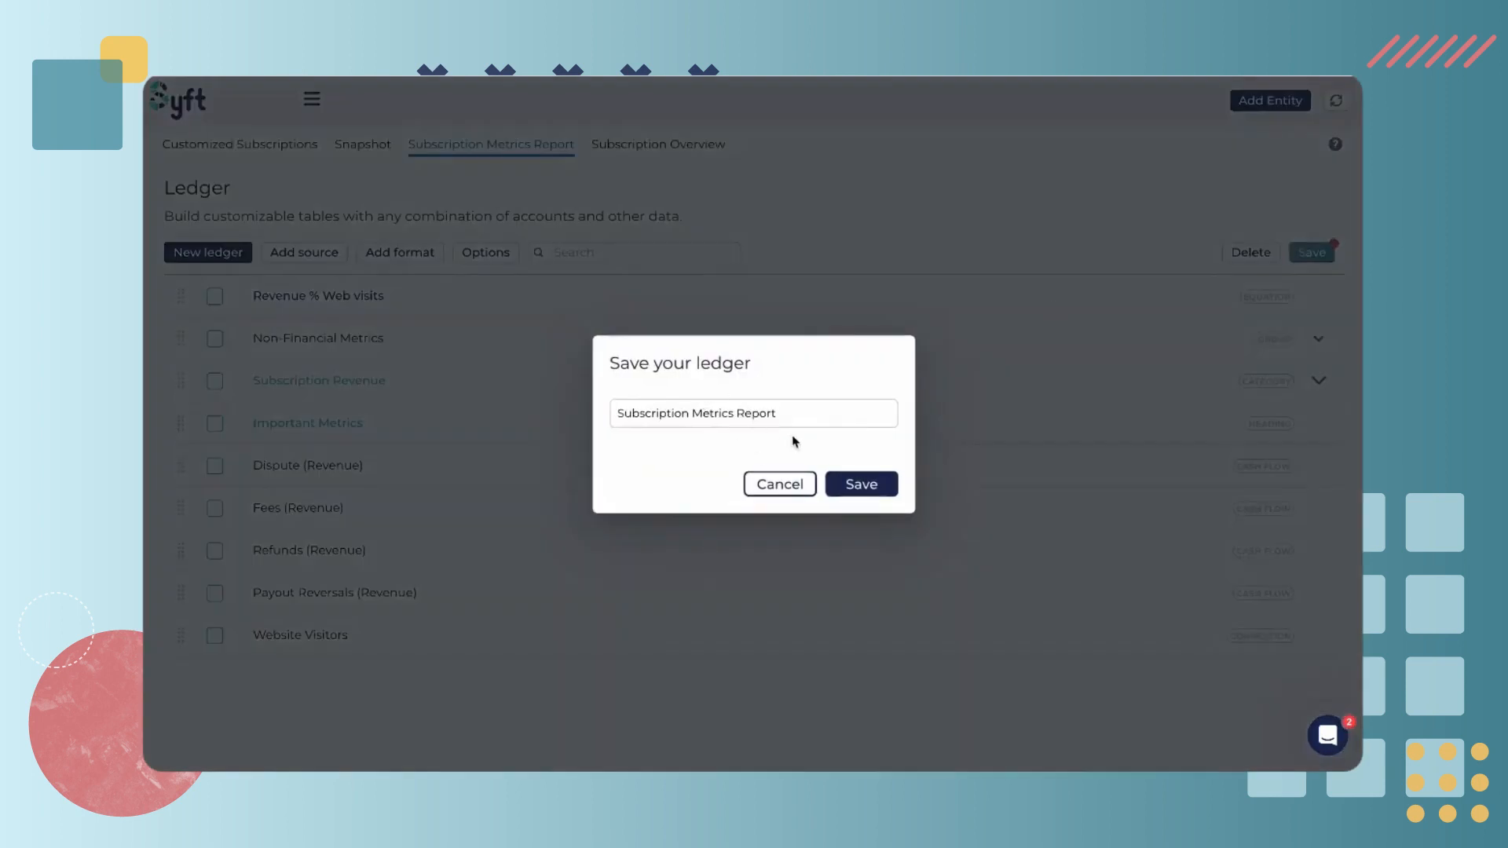
pyautogui.click(859, 486)
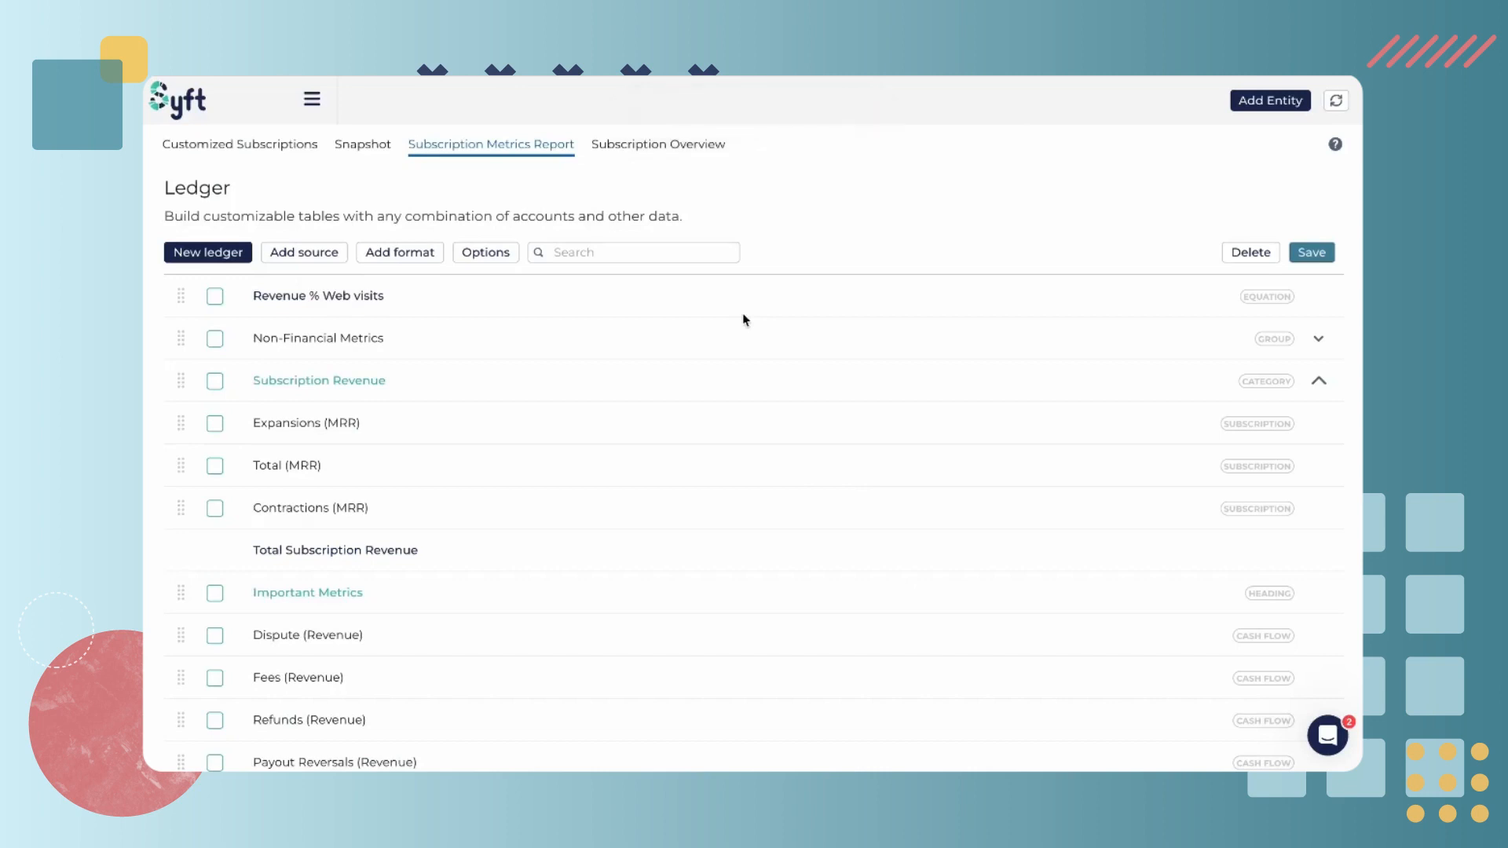
# Open the Subscription Metrics Report ledger from the Analyze ledgers list
pyautogui.moveTo(145, 350)
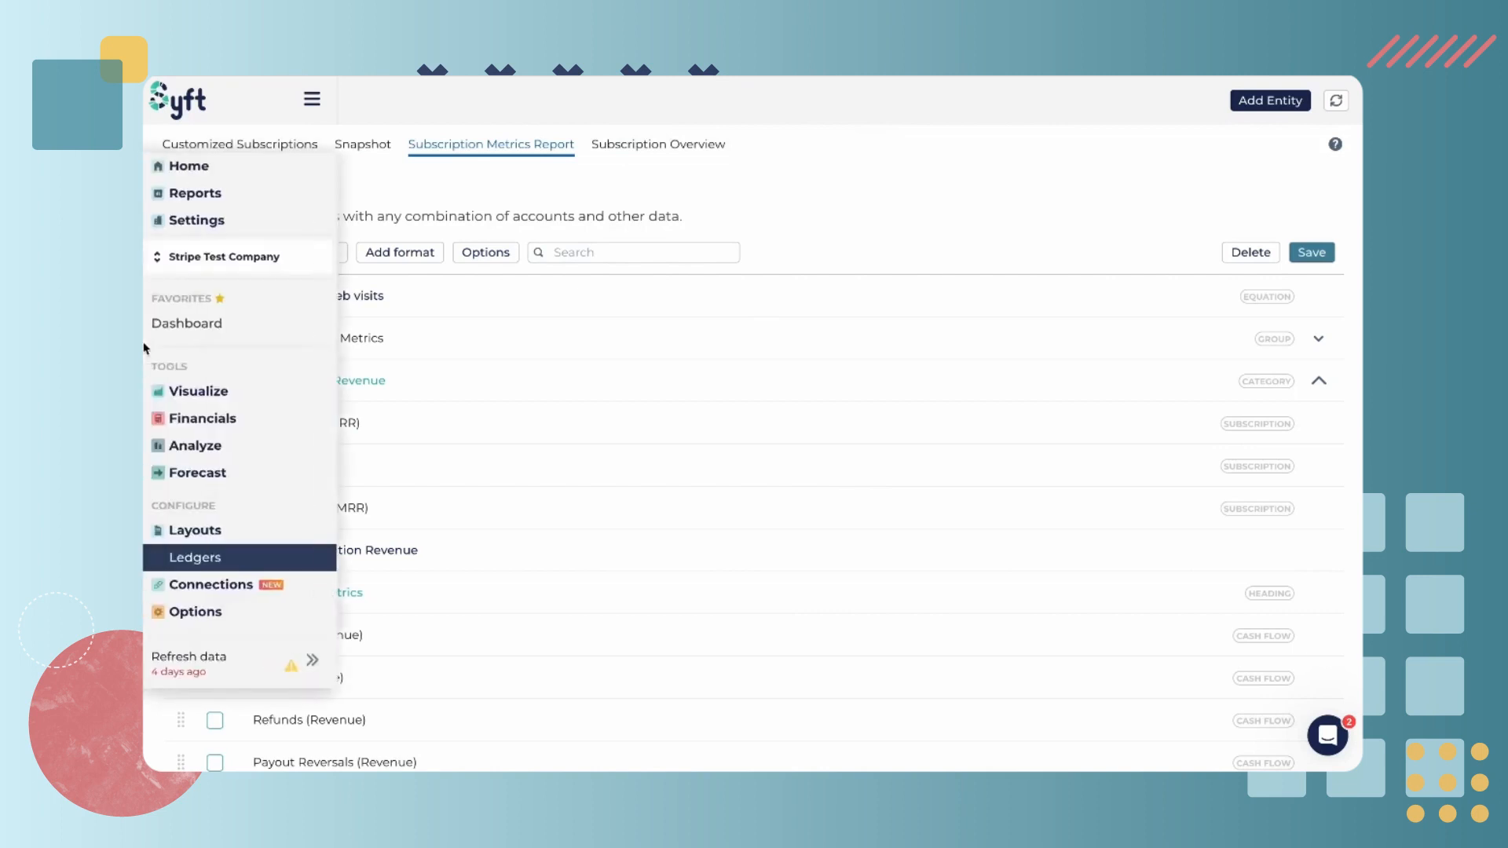
pyautogui.click(196, 444)
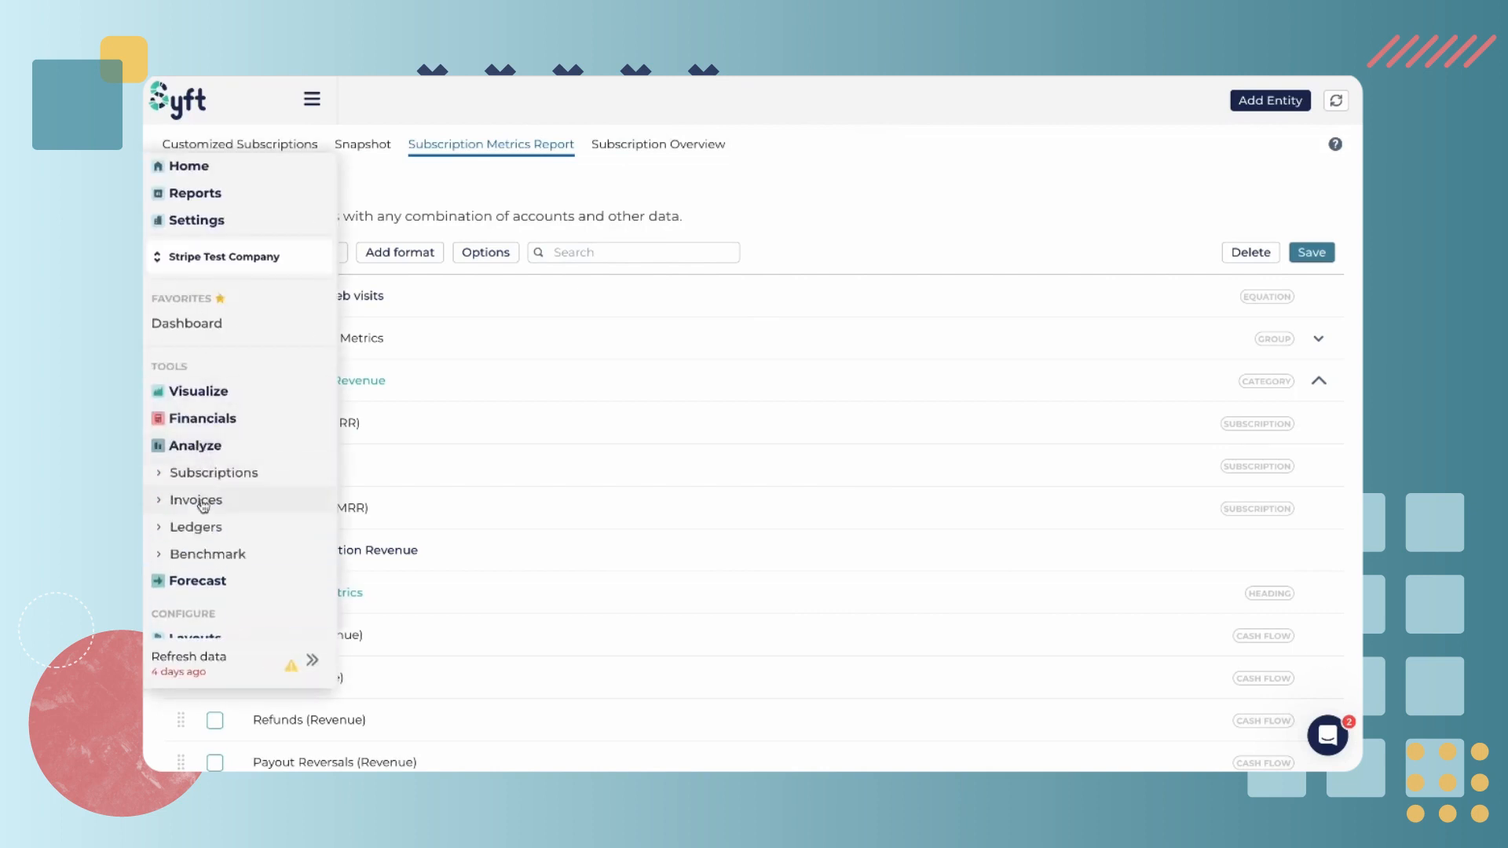
pyautogui.click(198, 527)
pyautogui.scroll(-1, 246, 597)
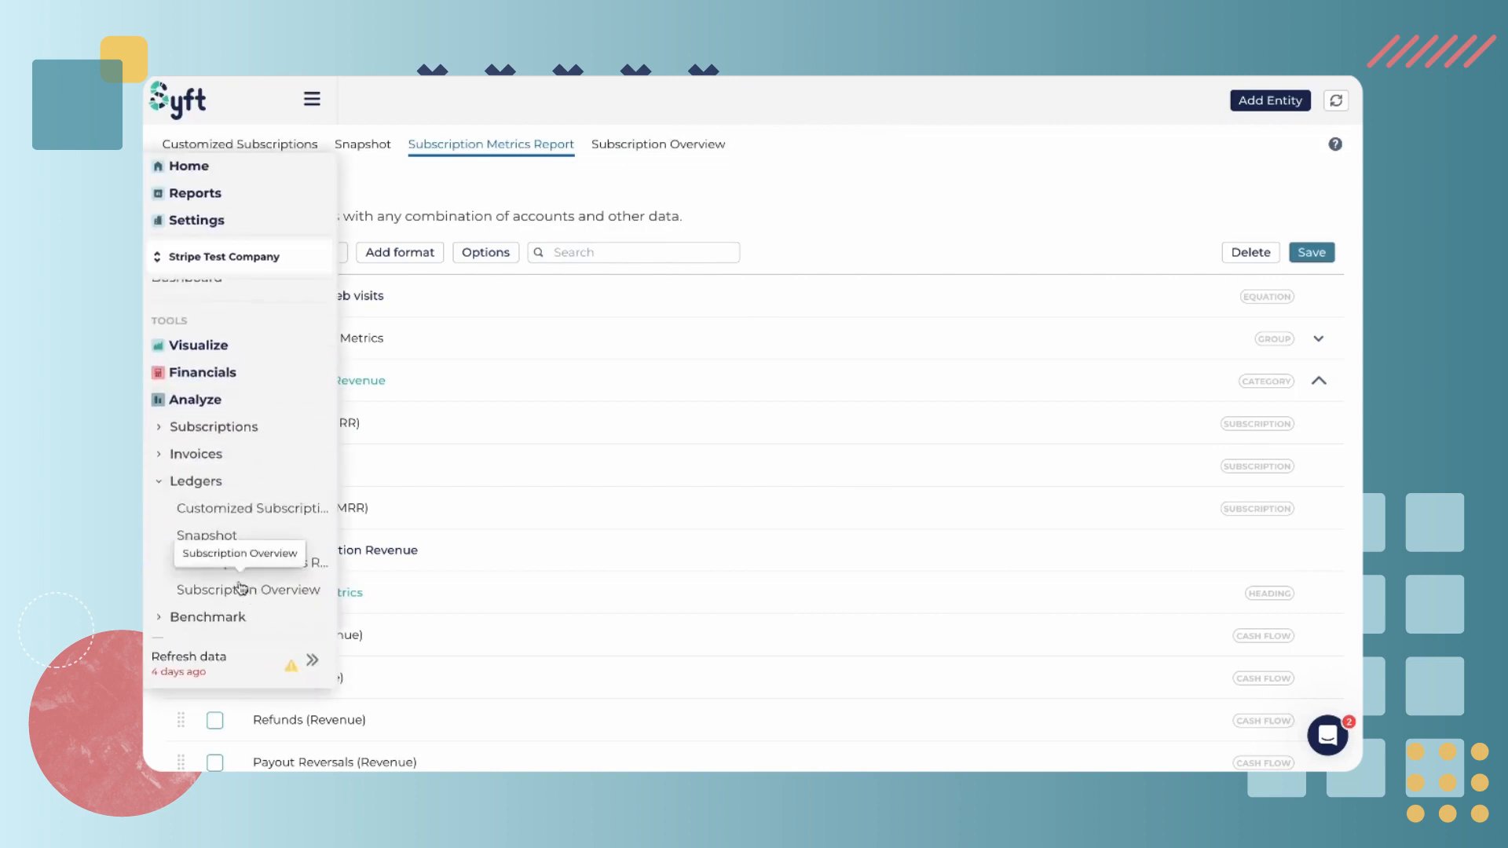
pyautogui.click(246, 566)
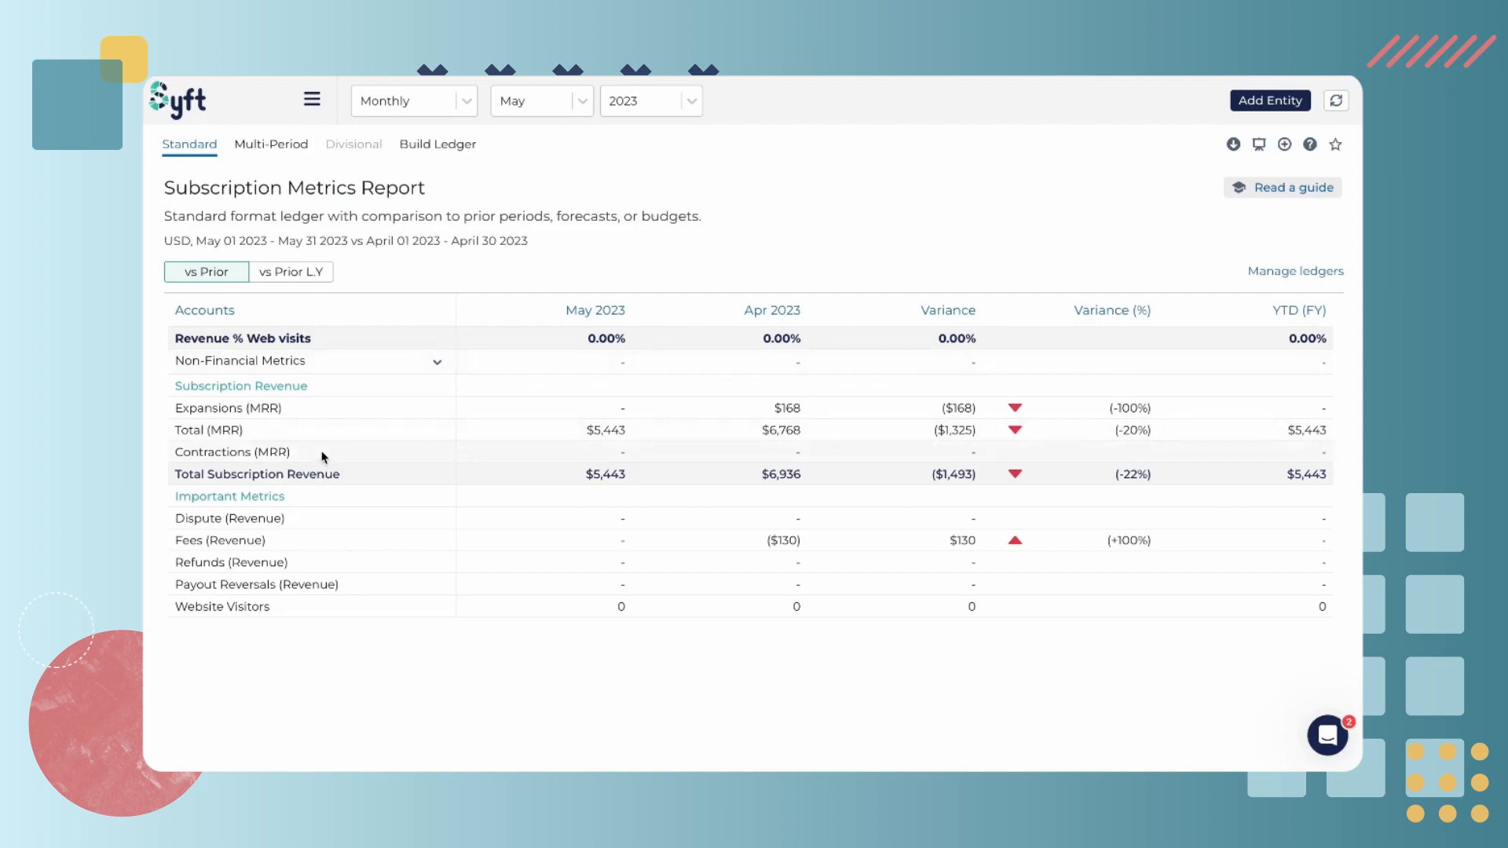
# Expand and collapse the Non-Financial Metrics group in the report
pyautogui.click(436, 363)
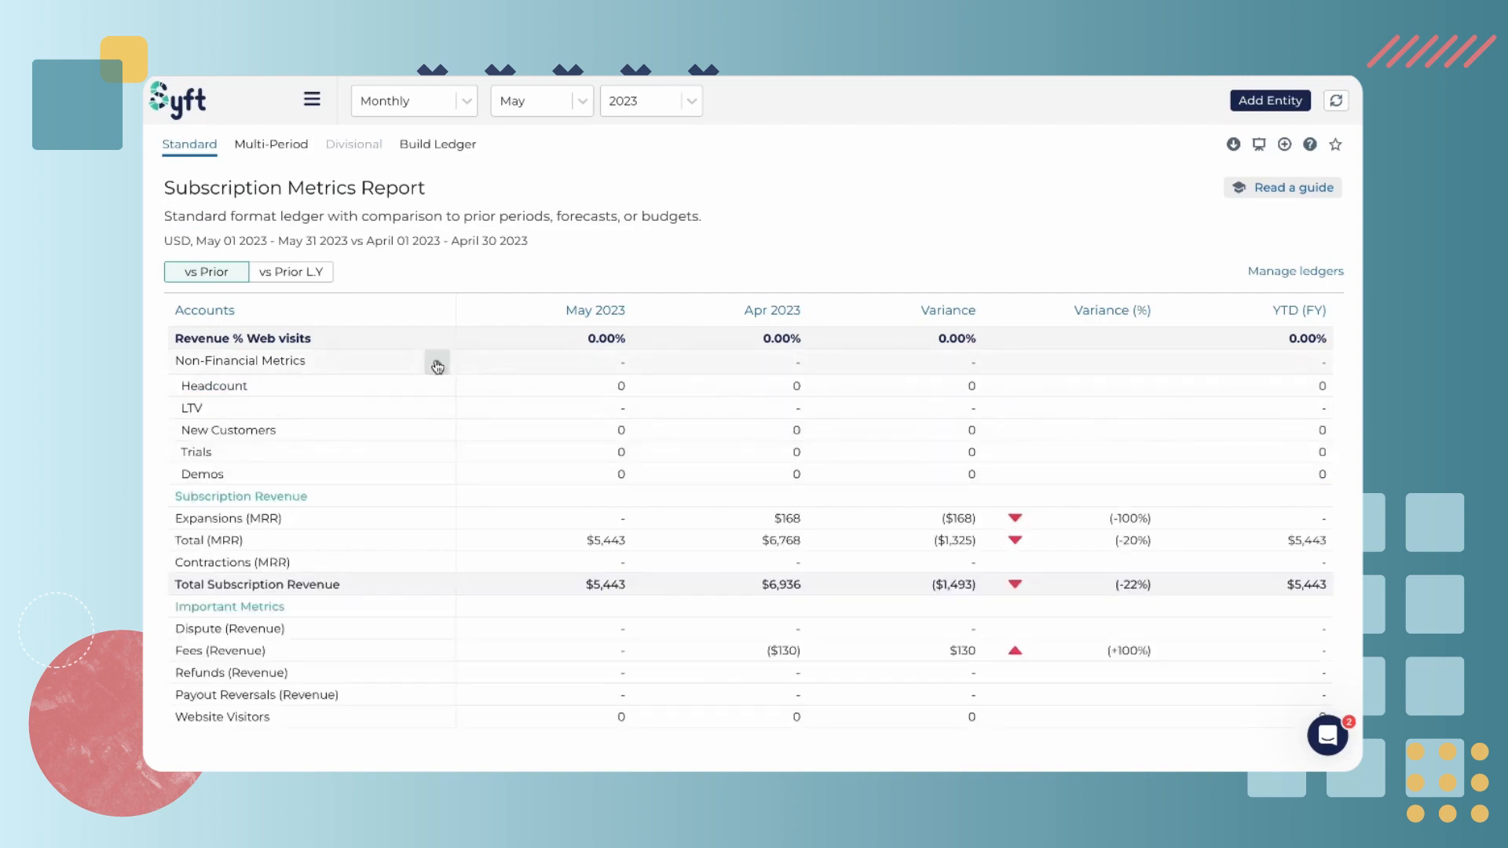
pyautogui.click(437, 364)
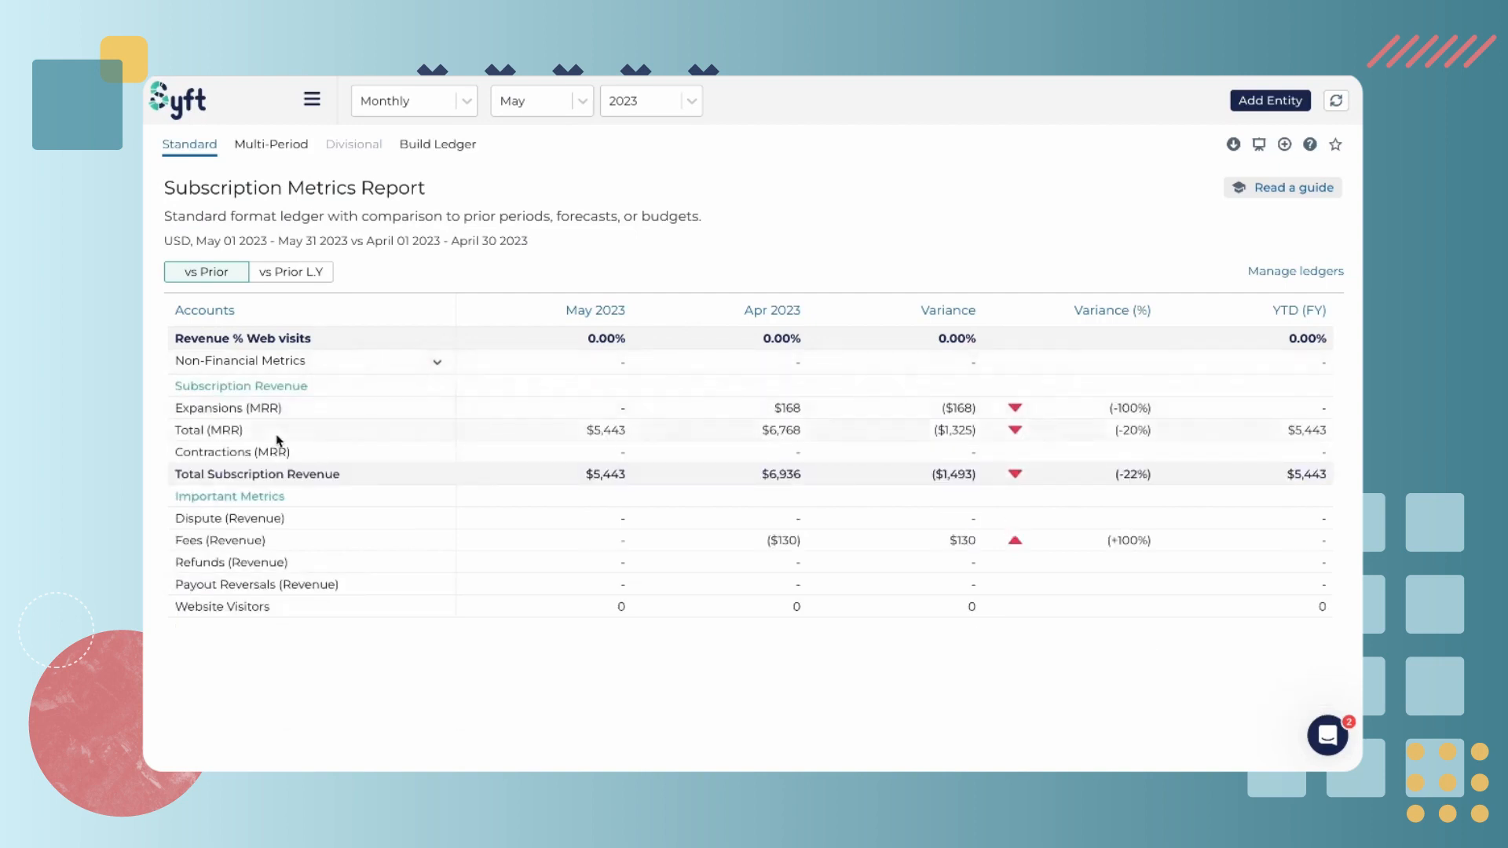
pyautogui.tripleClick(303, 477)
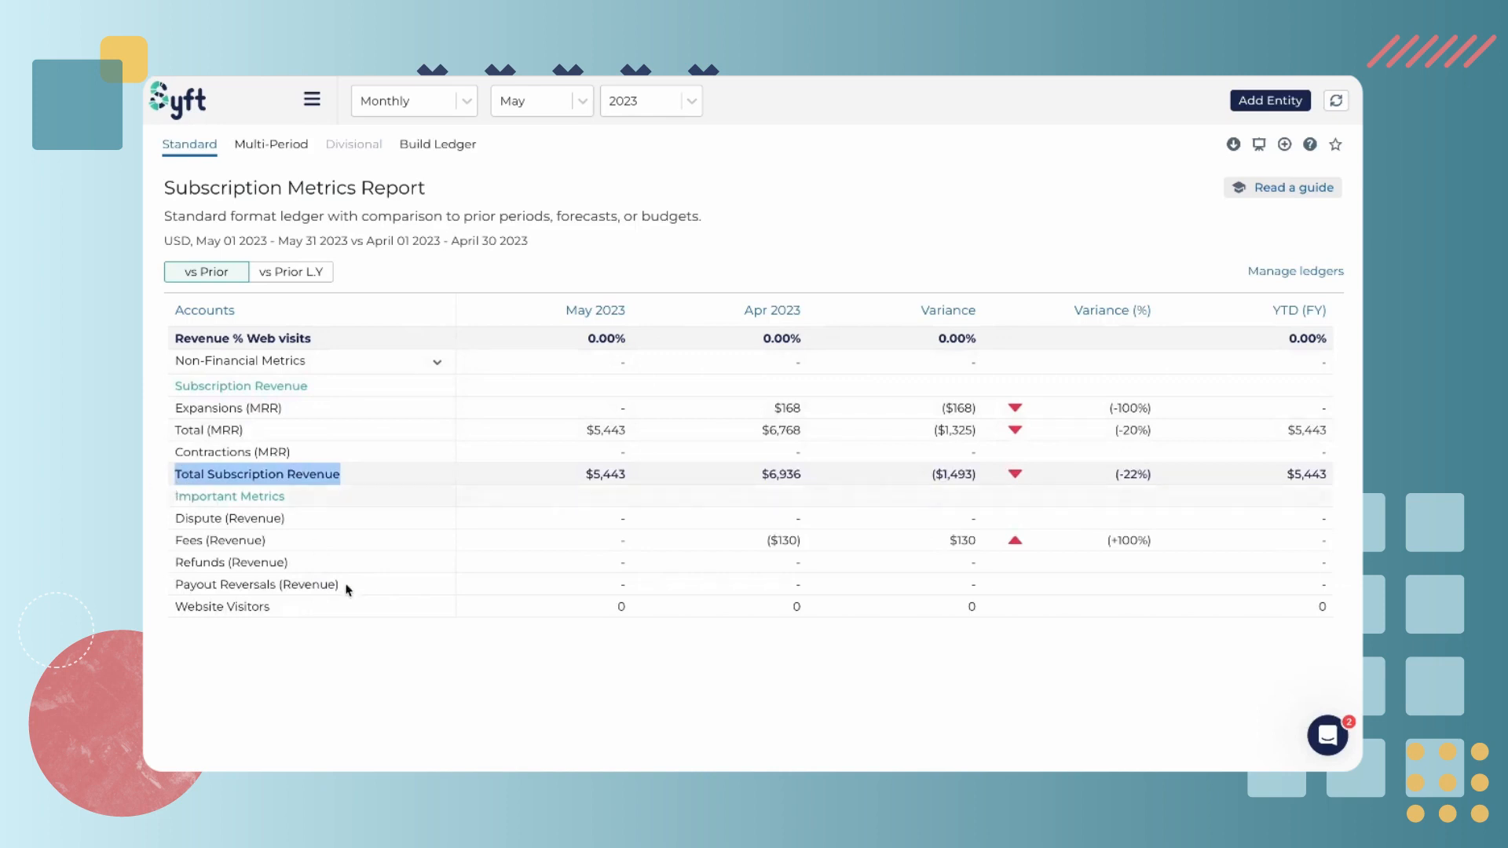
pyautogui.moveTo(284, 497); pyautogui.dragTo(202, 499)
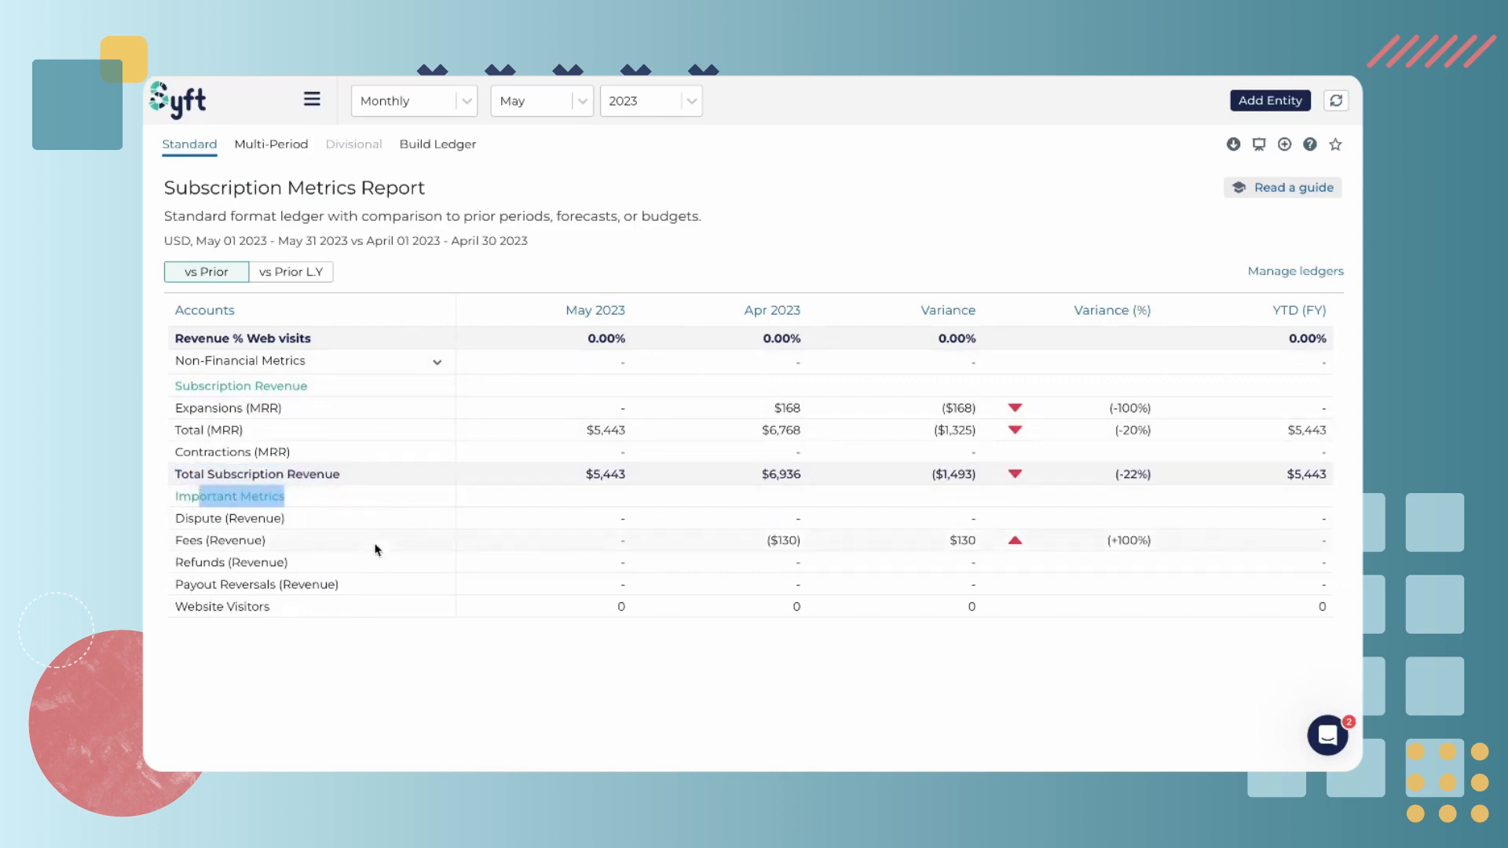
pyautogui.click(476, 695)
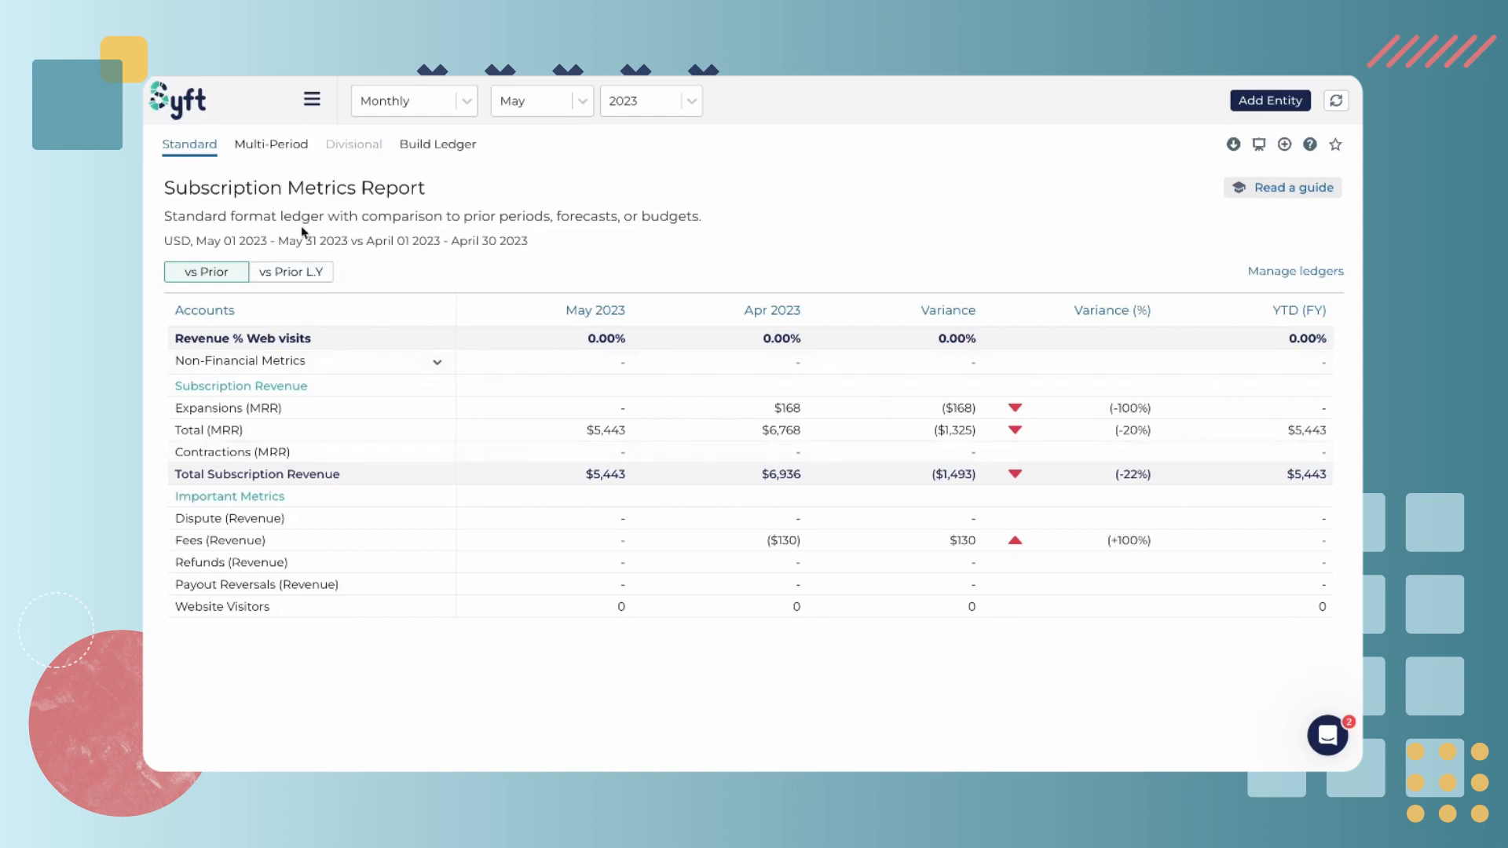
# Switch the report to the Multi-Period view showing 12 periods and transpose its rows and columns
pyautogui.click(273, 149)
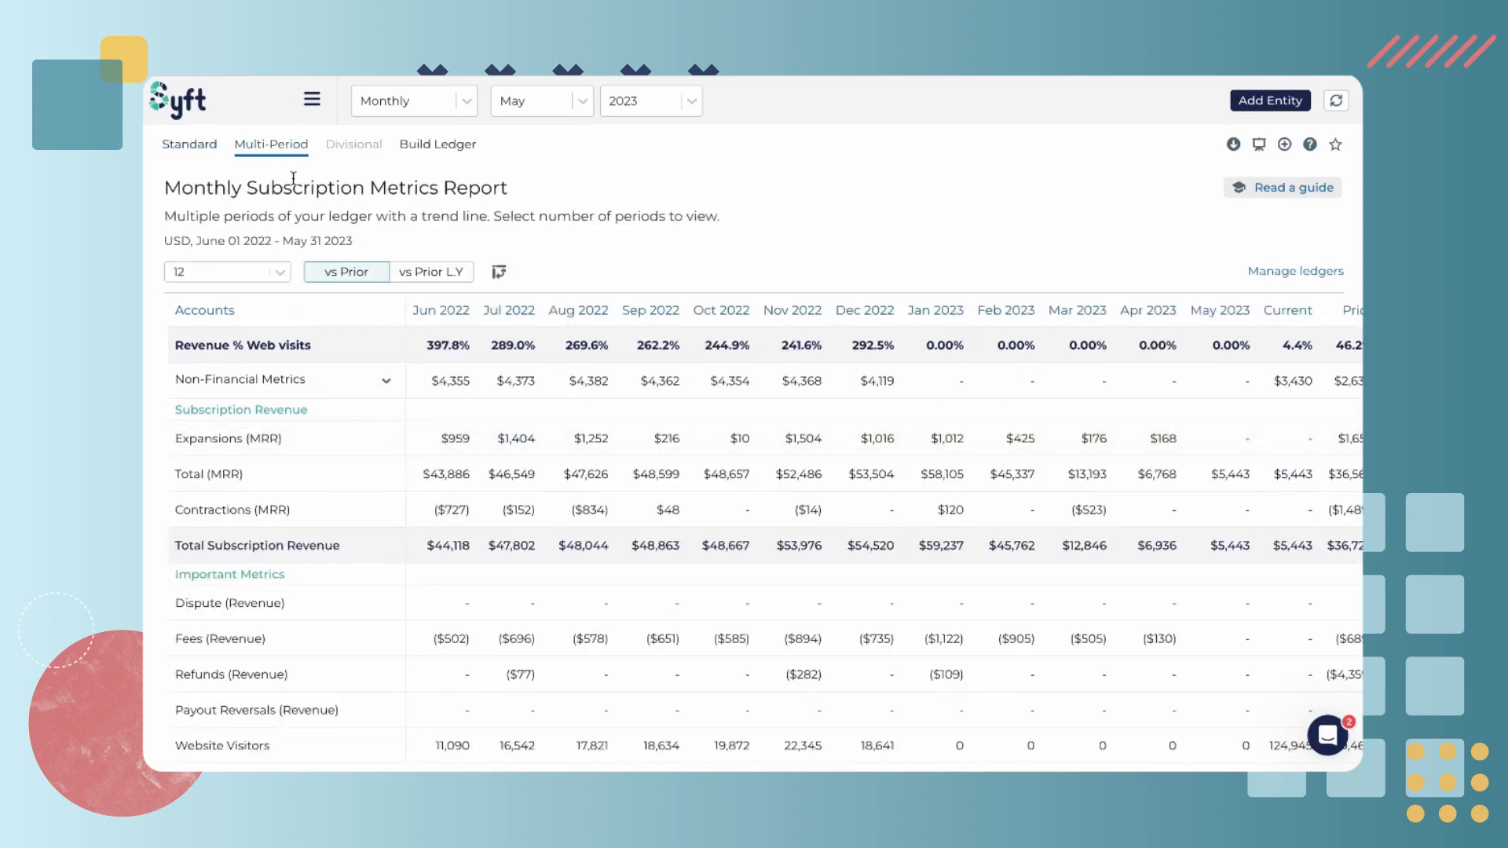
pyautogui.click(282, 272)
pyautogui.click(450, 232)
pyautogui.click(499, 272)
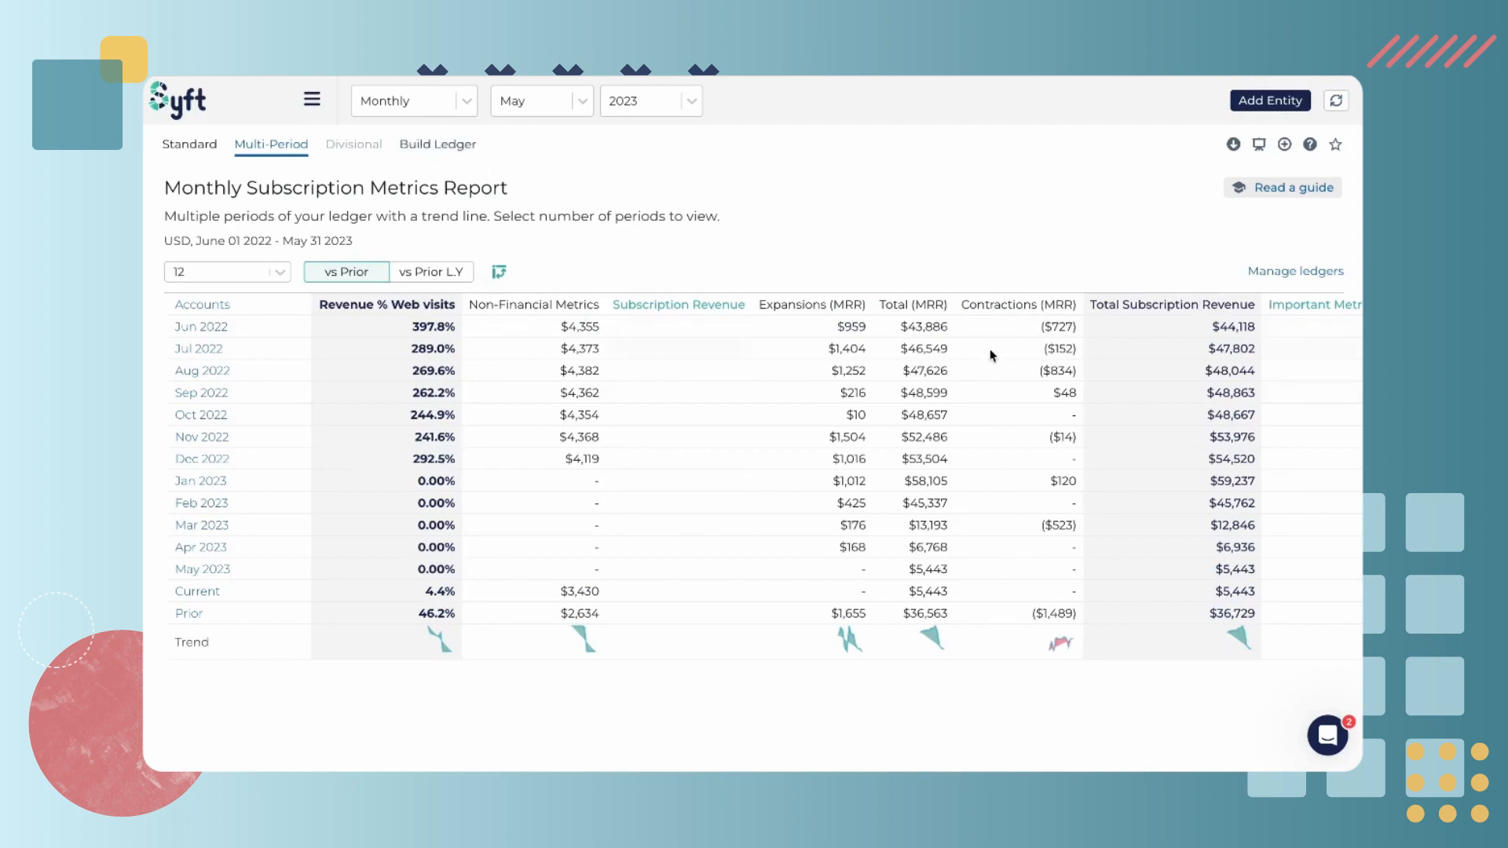
# Start a new ledger from Manage ledgers and add the J's P&L - Summarised profit and loss layout as its source
pyautogui.click(1261, 271)
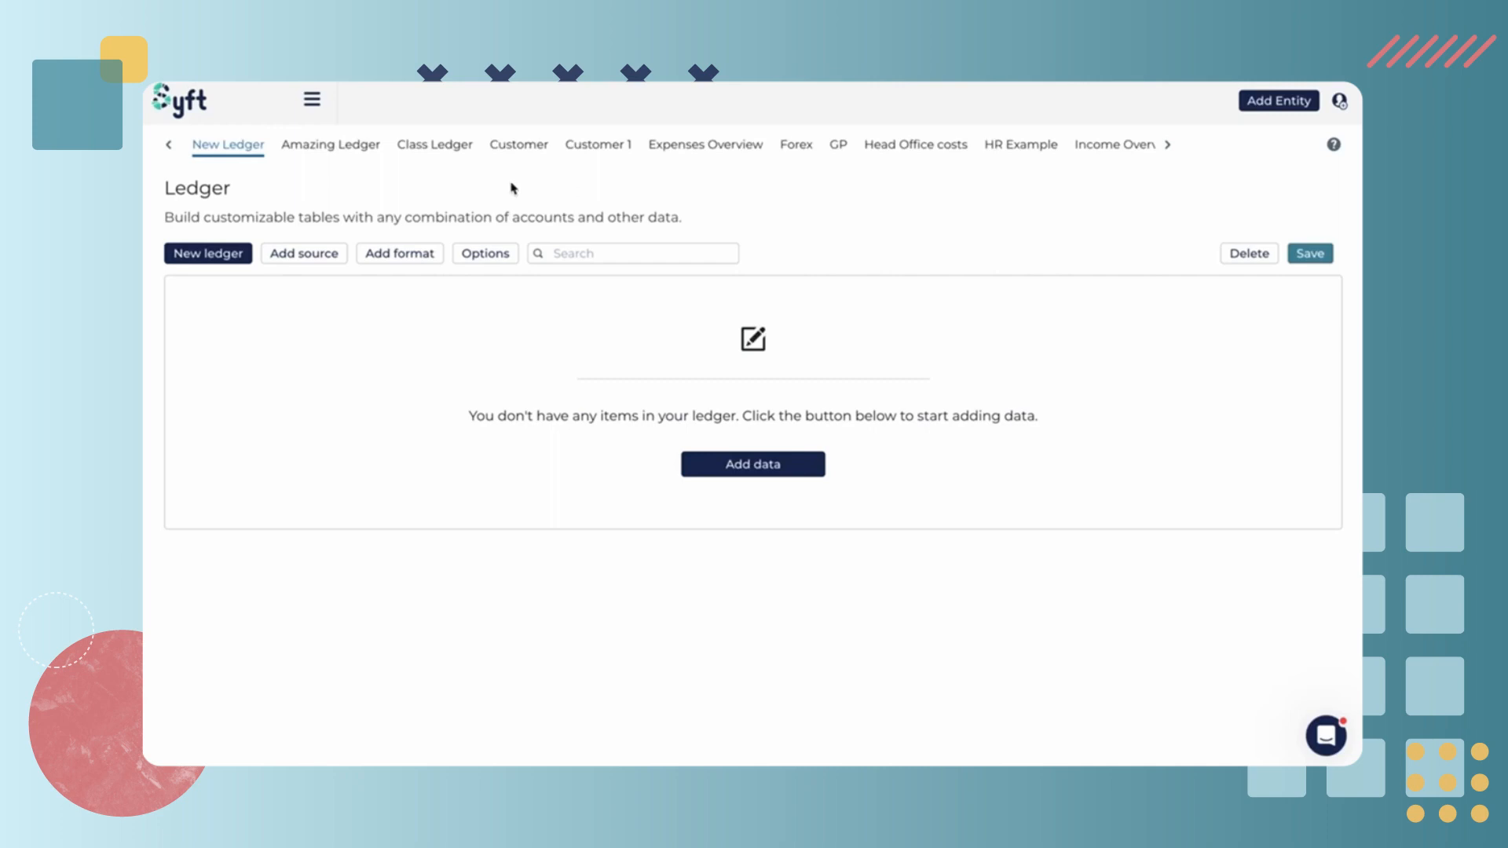
pyautogui.click(314, 256)
pyautogui.click(846, 277)
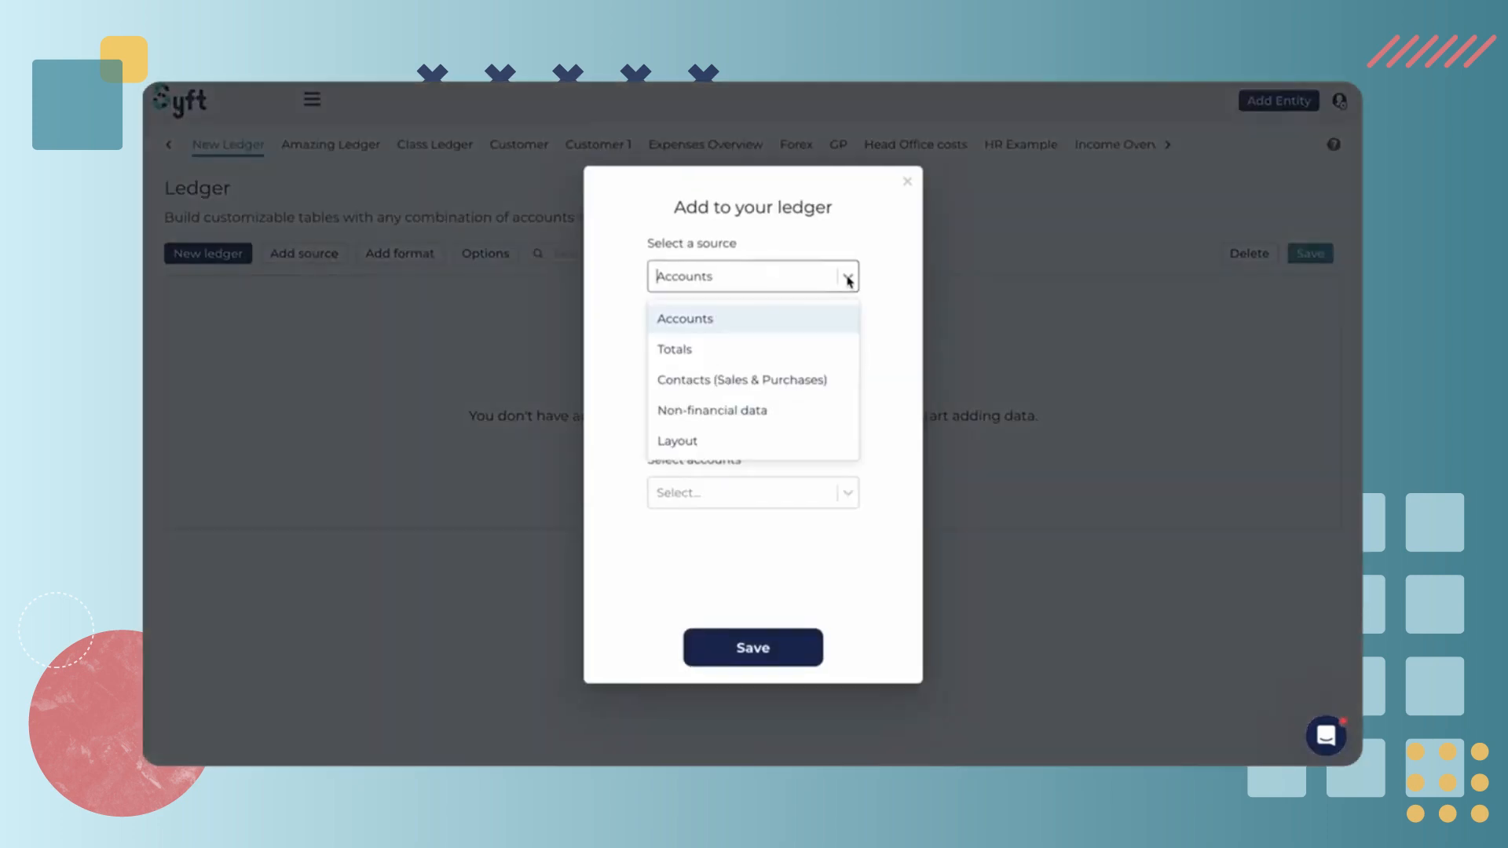
pyautogui.click(748, 445)
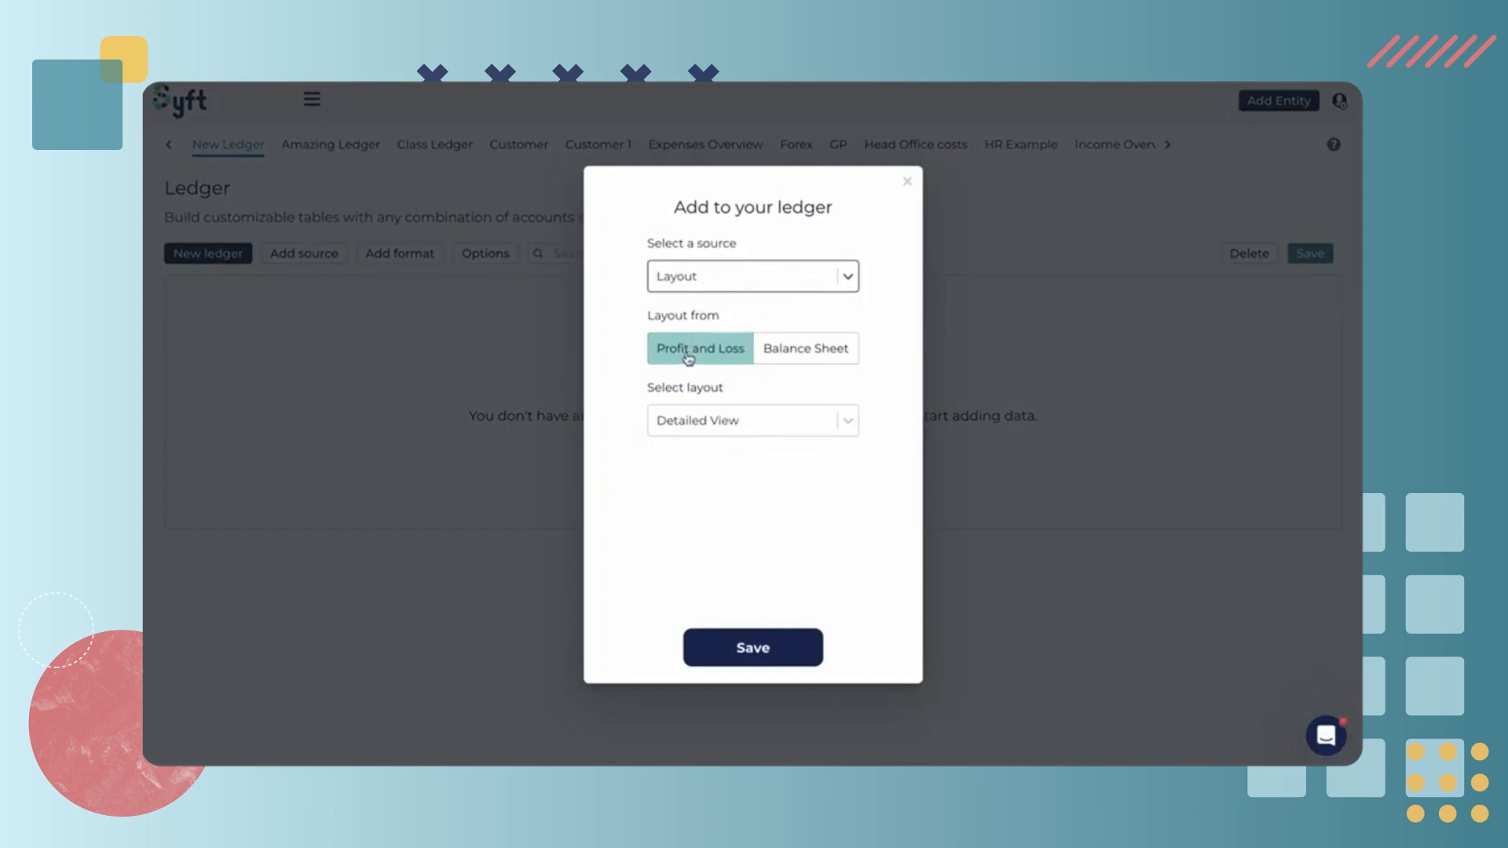
pyautogui.click(819, 352)
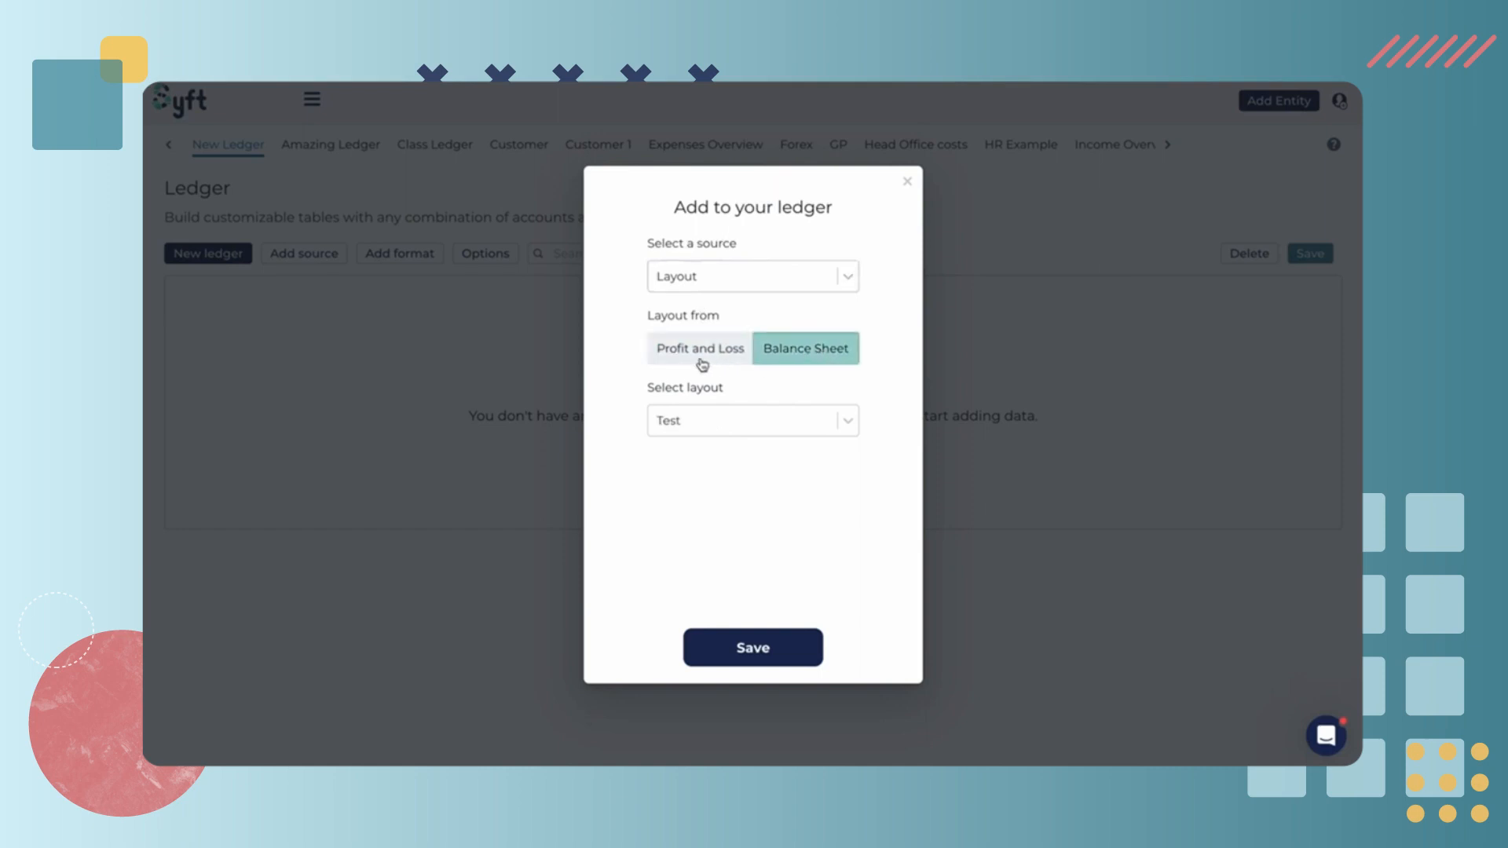
pyautogui.click(660, 357)
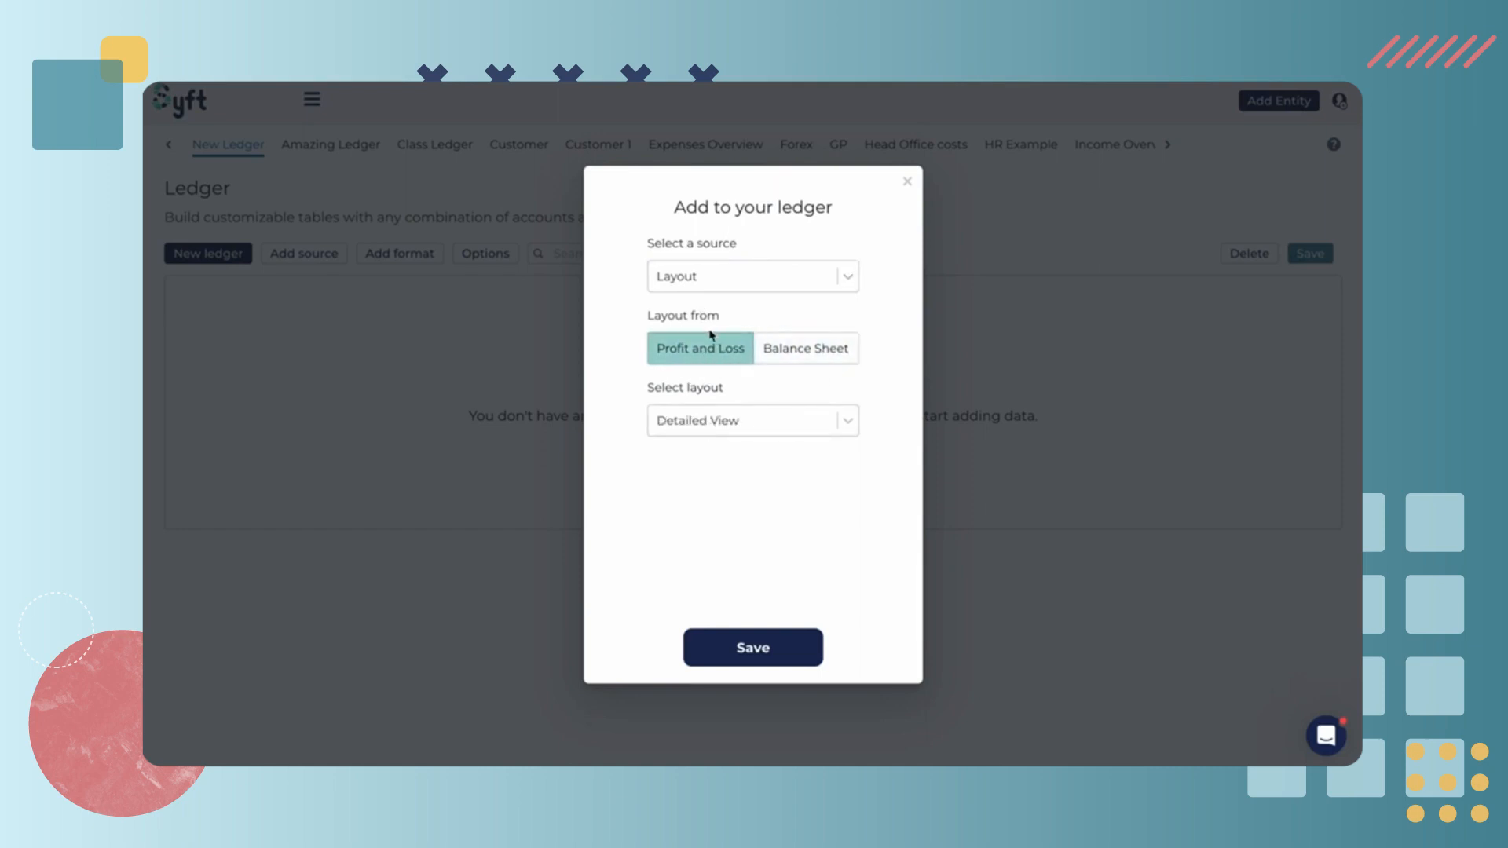
pyautogui.click(845, 421)
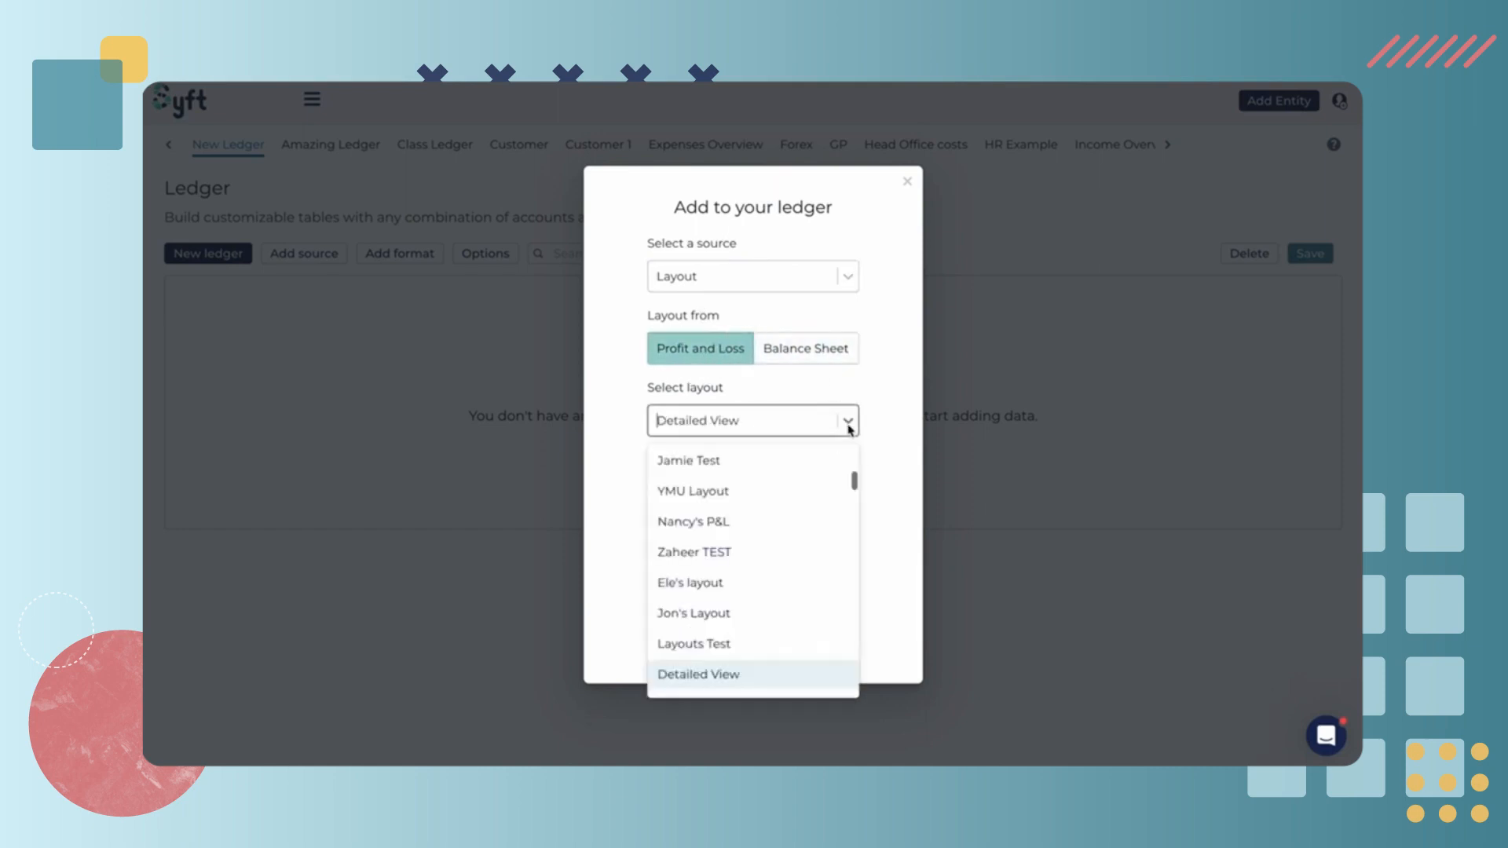
pyautogui.scroll(-2, 813, 562)
pyautogui.scroll(-3, 813, 562)
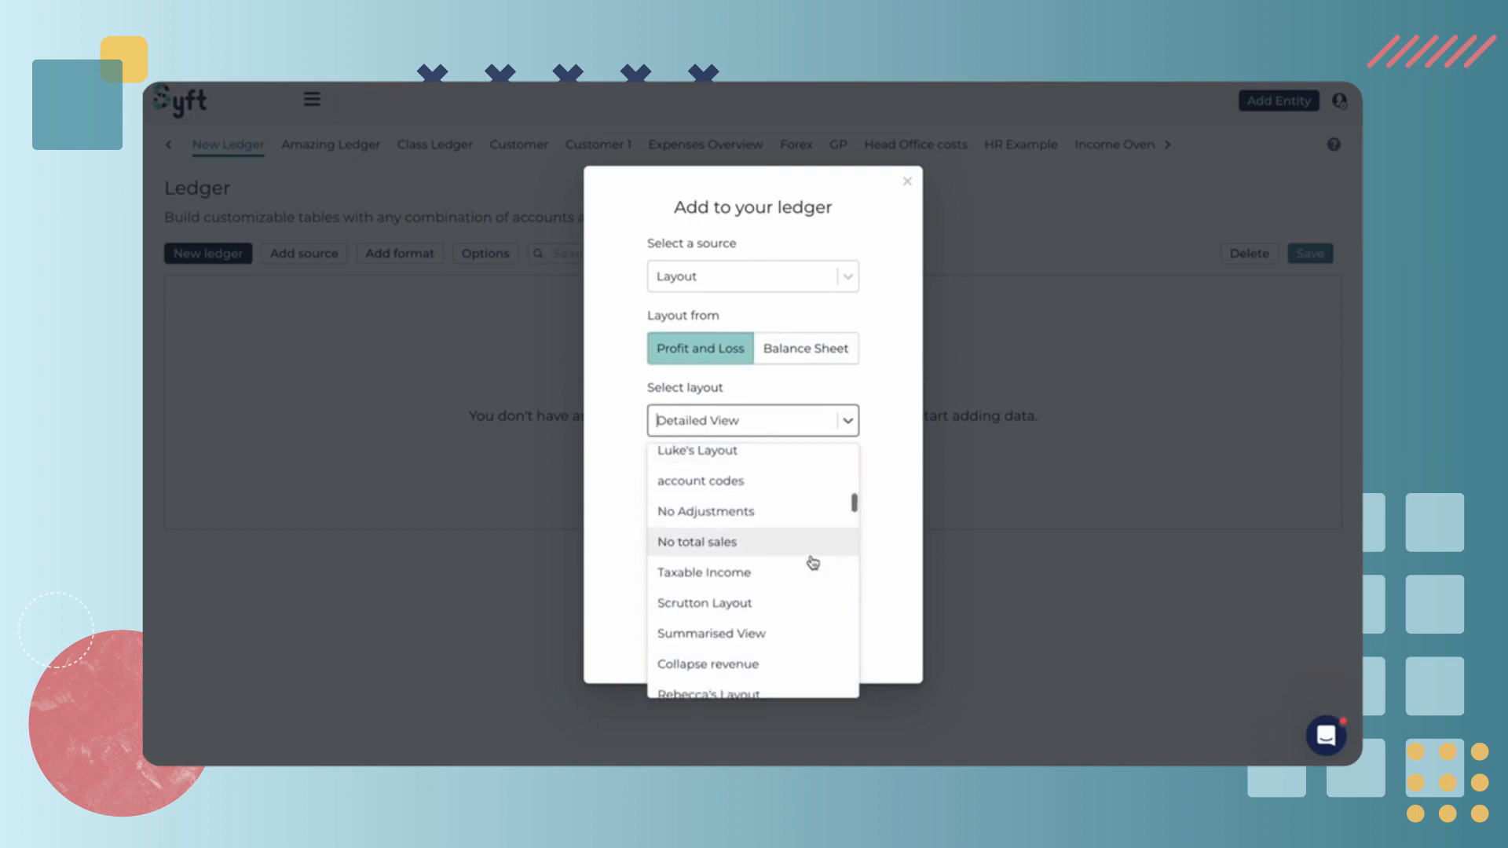
pyautogui.scroll(-3, 813, 562)
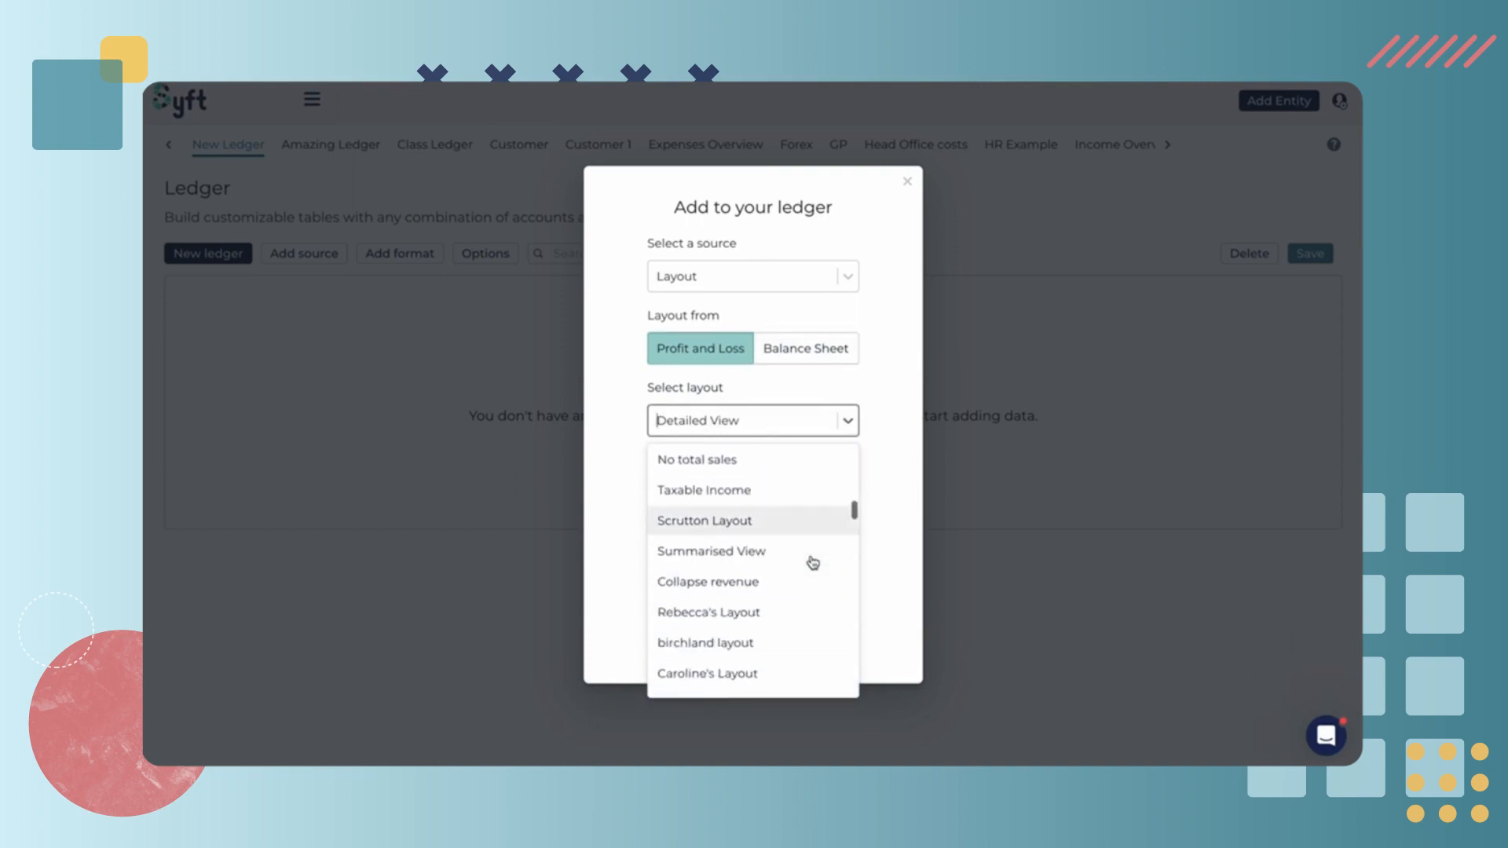
pyautogui.scroll(-1, 812, 562)
pyautogui.write("j's")
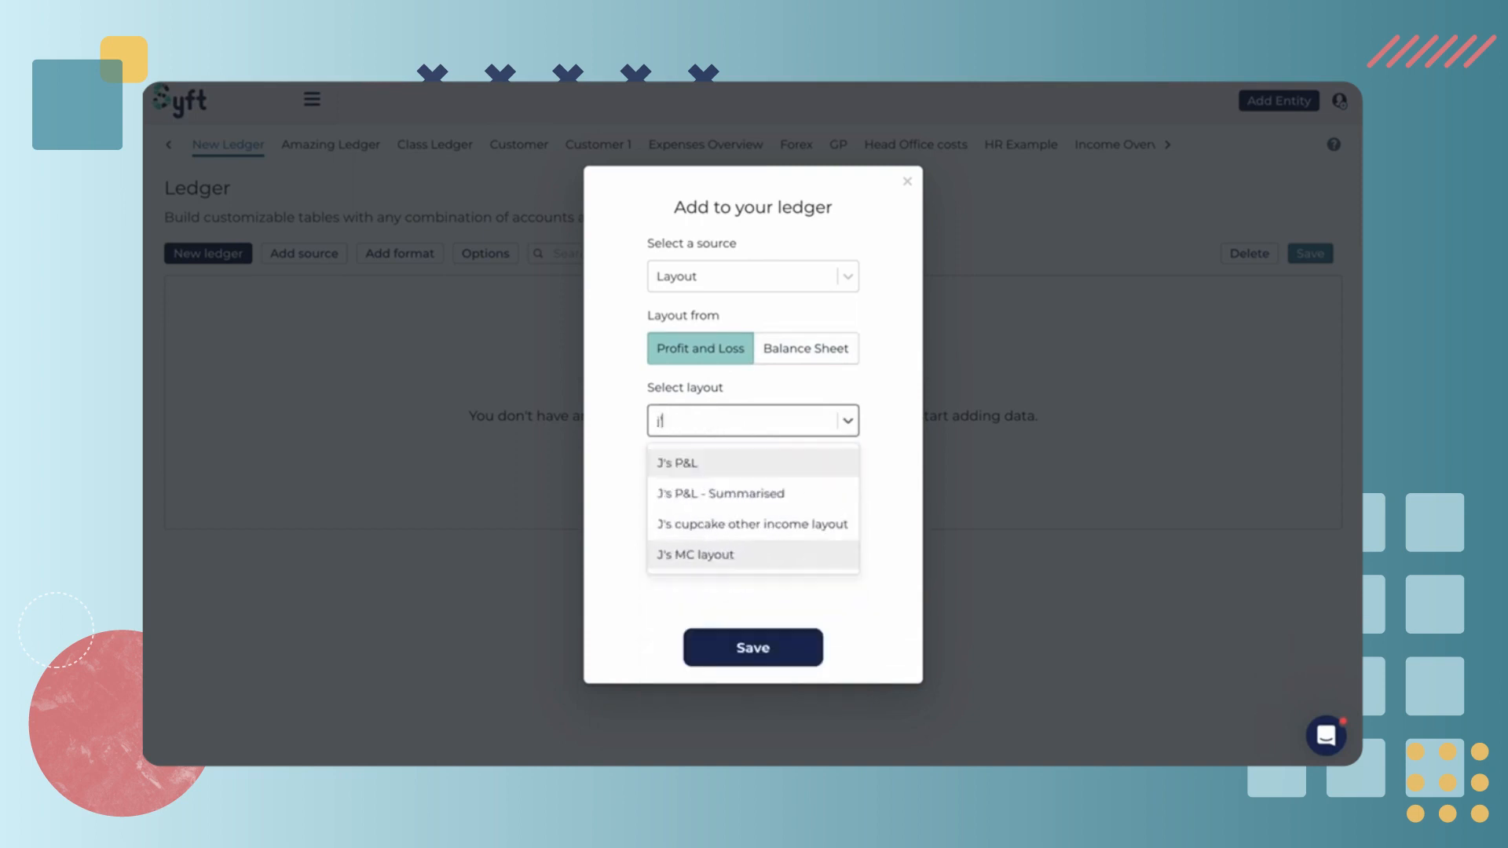
pyautogui.click(758, 492)
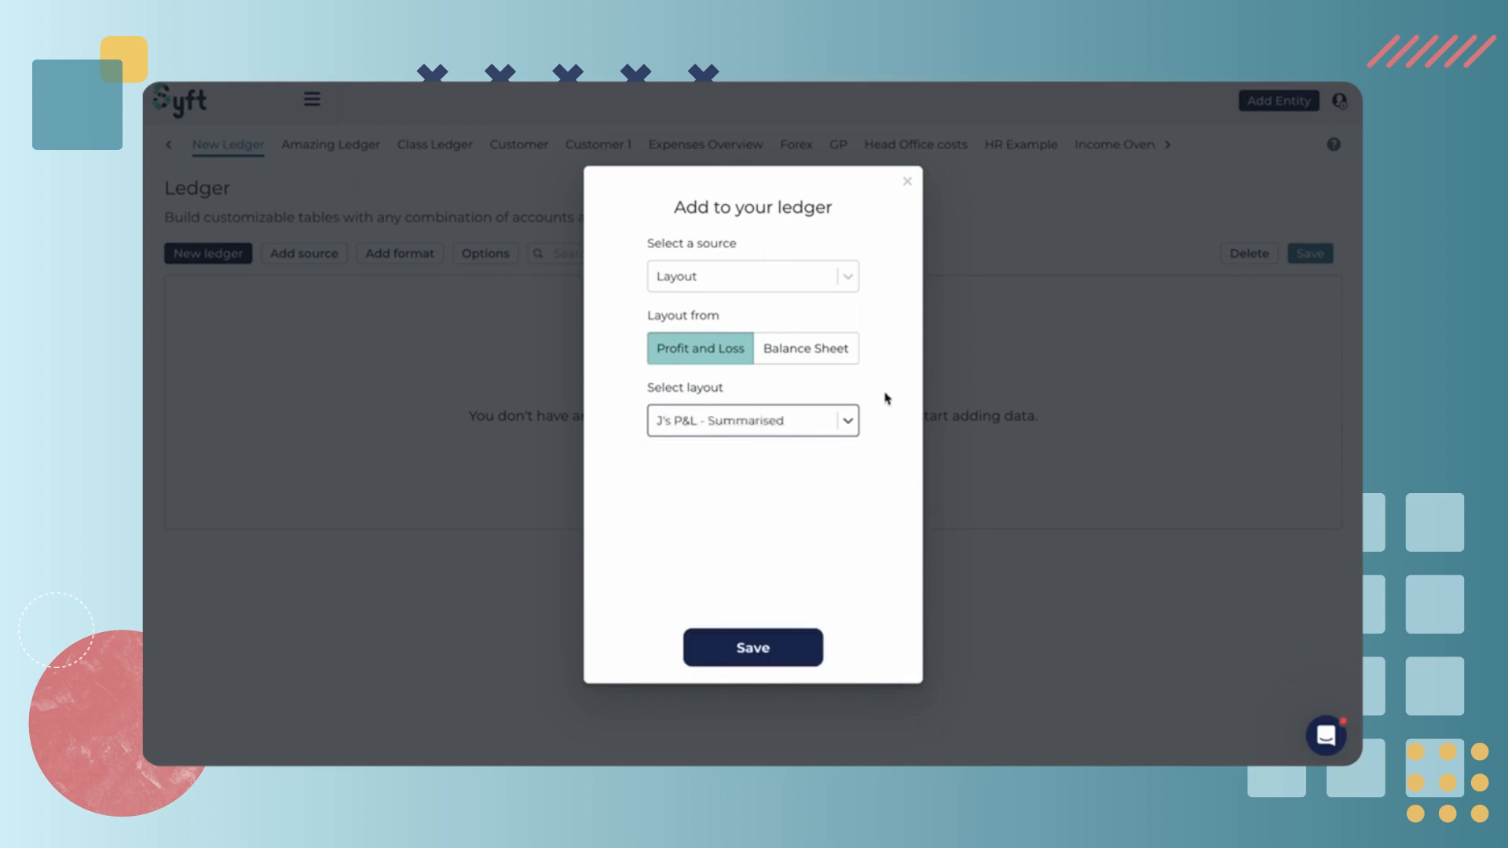
pyautogui.click(748, 652)
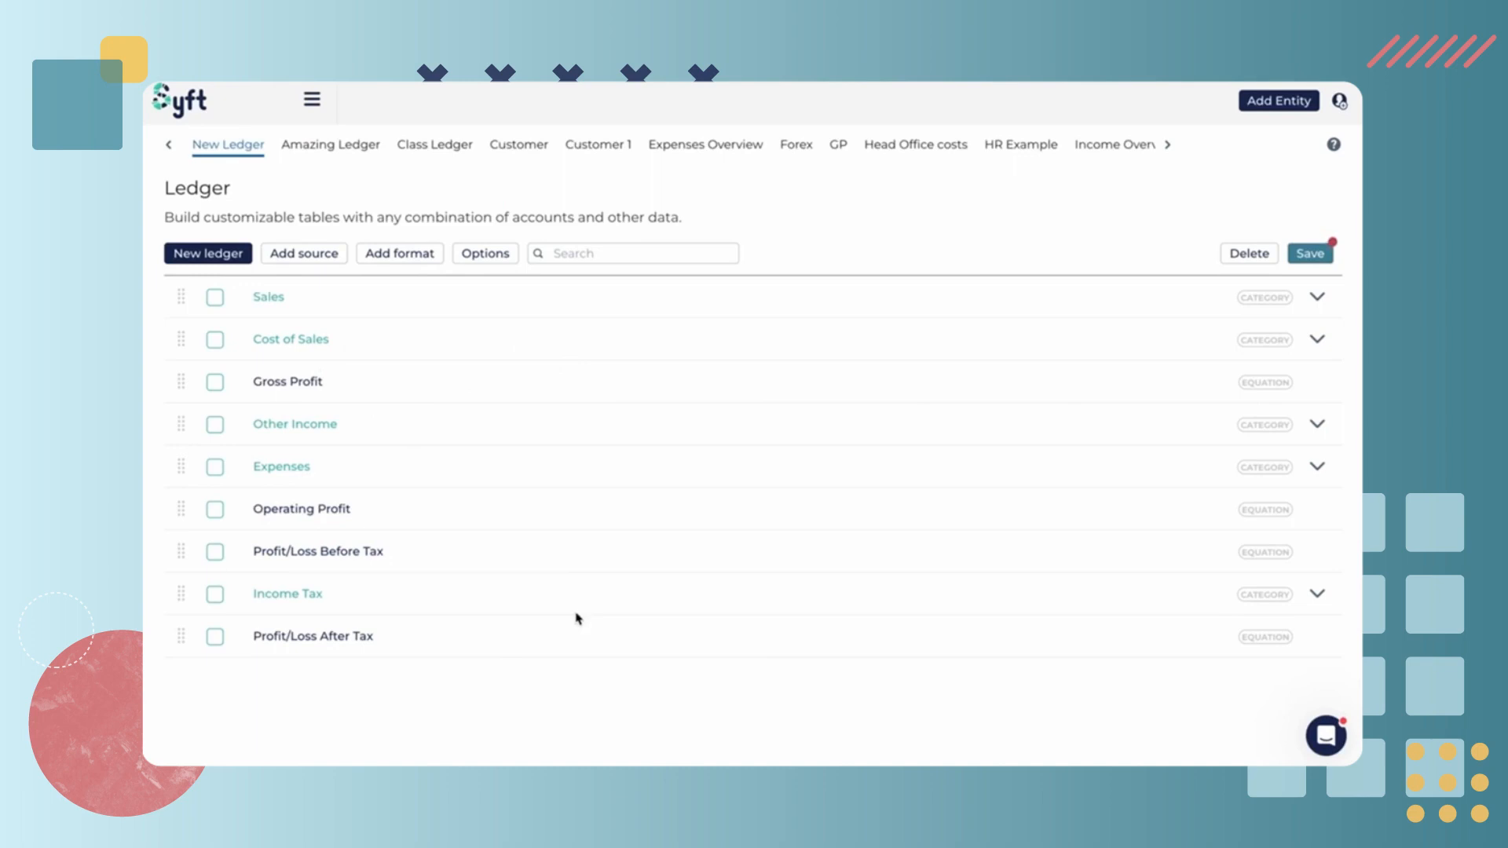
# Add the J's BS balance sheet layout as a second source to the new ledger
pyautogui.click(328, 258)
pyautogui.click(754, 278)
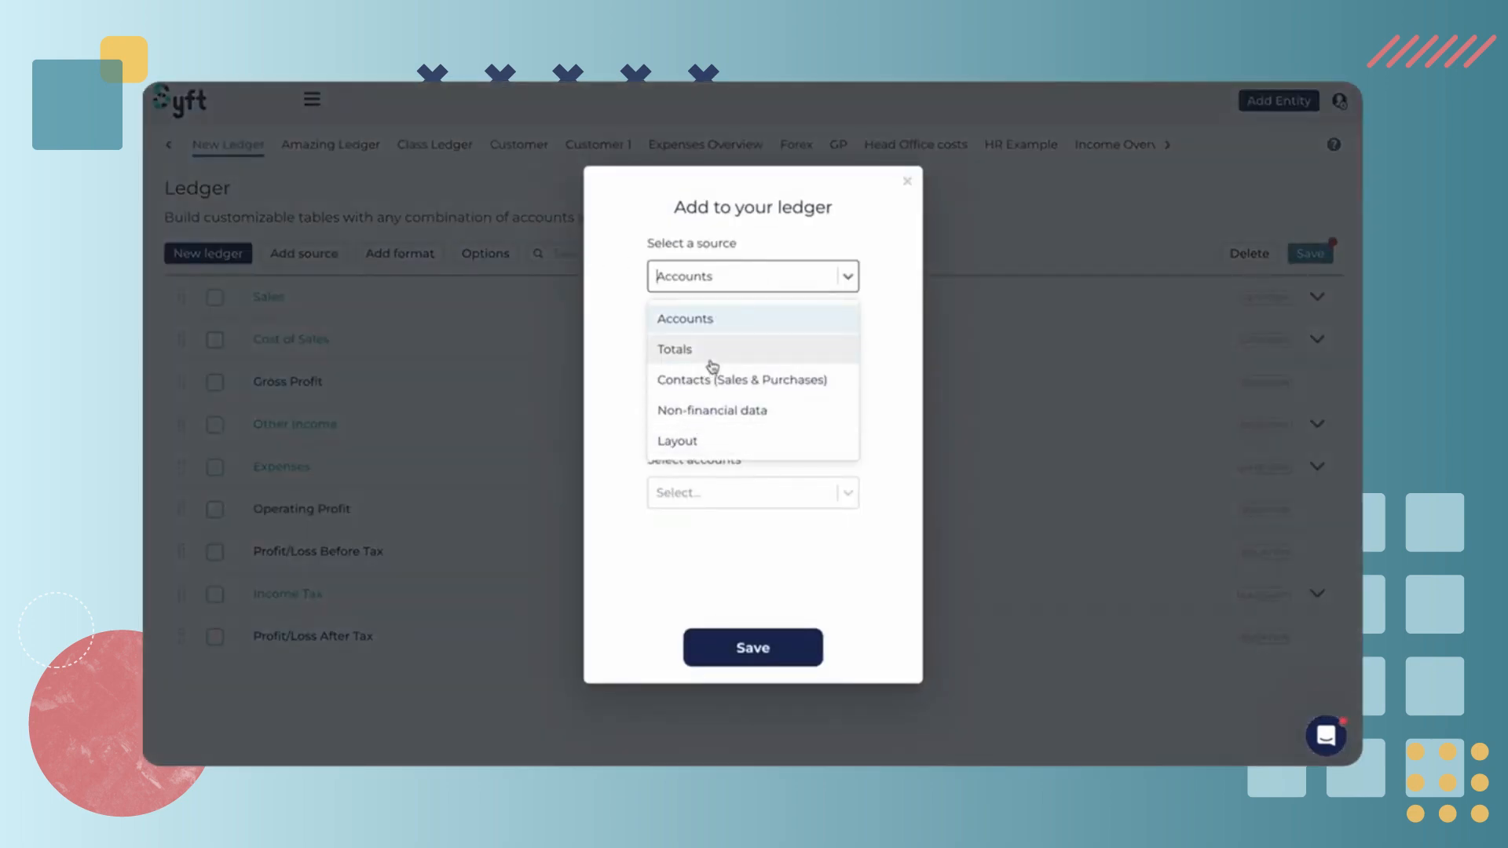
pyautogui.click(685, 318)
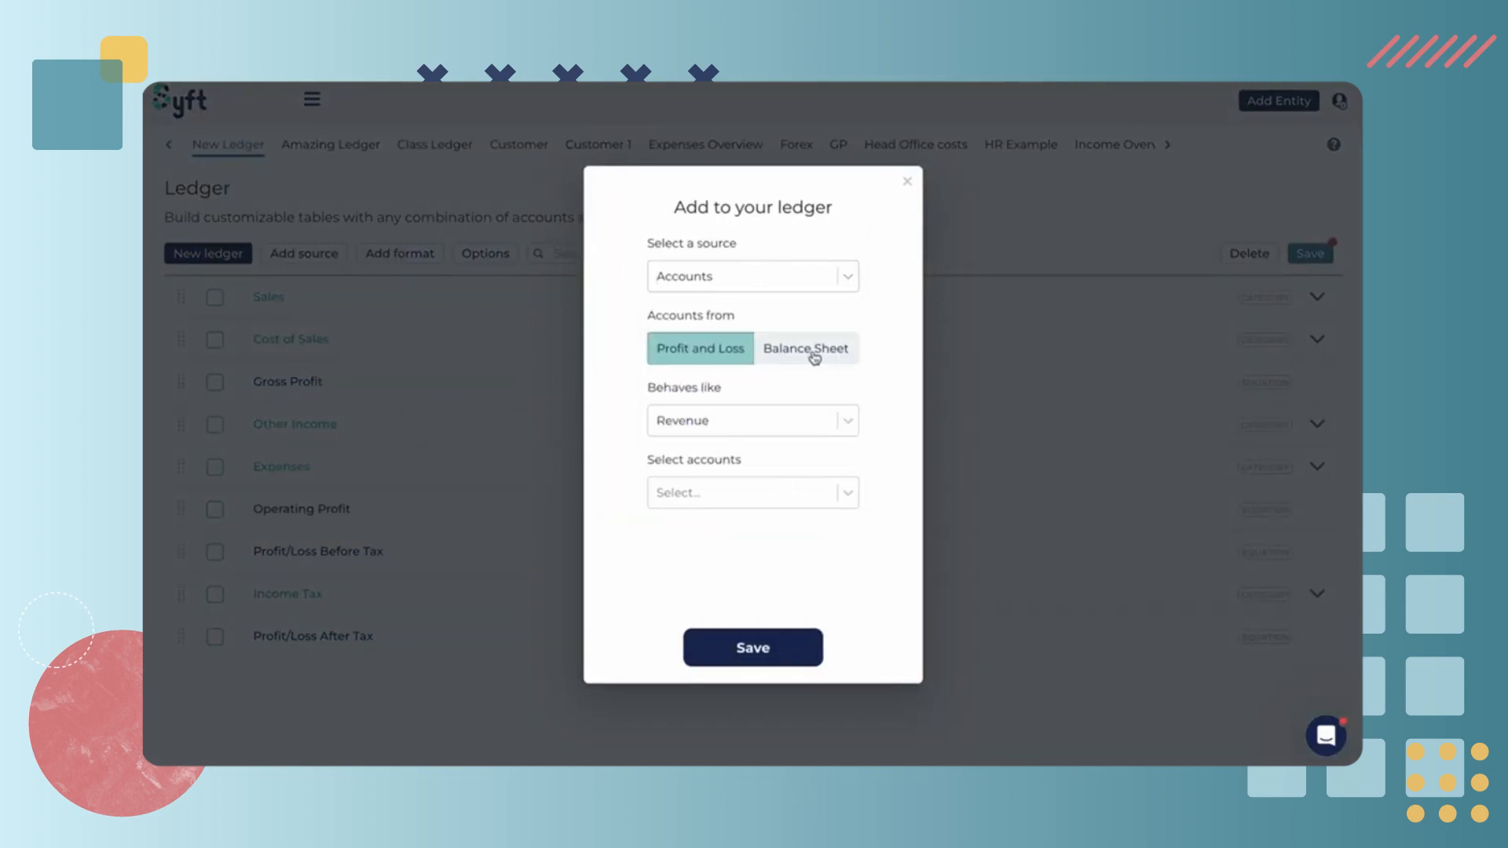
pyautogui.click(786, 352)
pyautogui.click(774, 279)
pyautogui.click(704, 441)
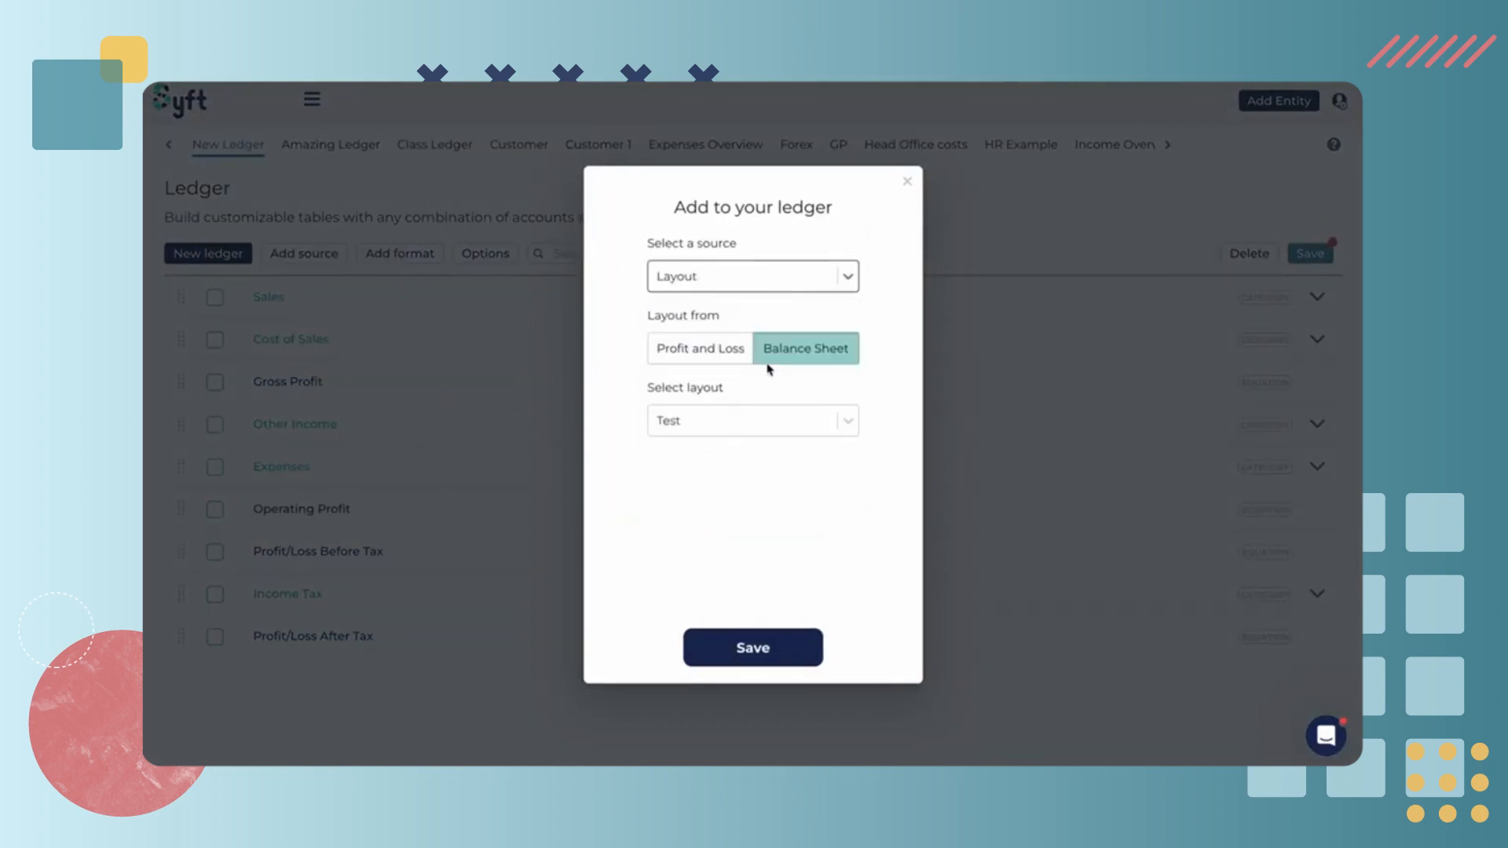
pyautogui.click(797, 355)
pyautogui.click(767, 417)
pyautogui.write("j's")
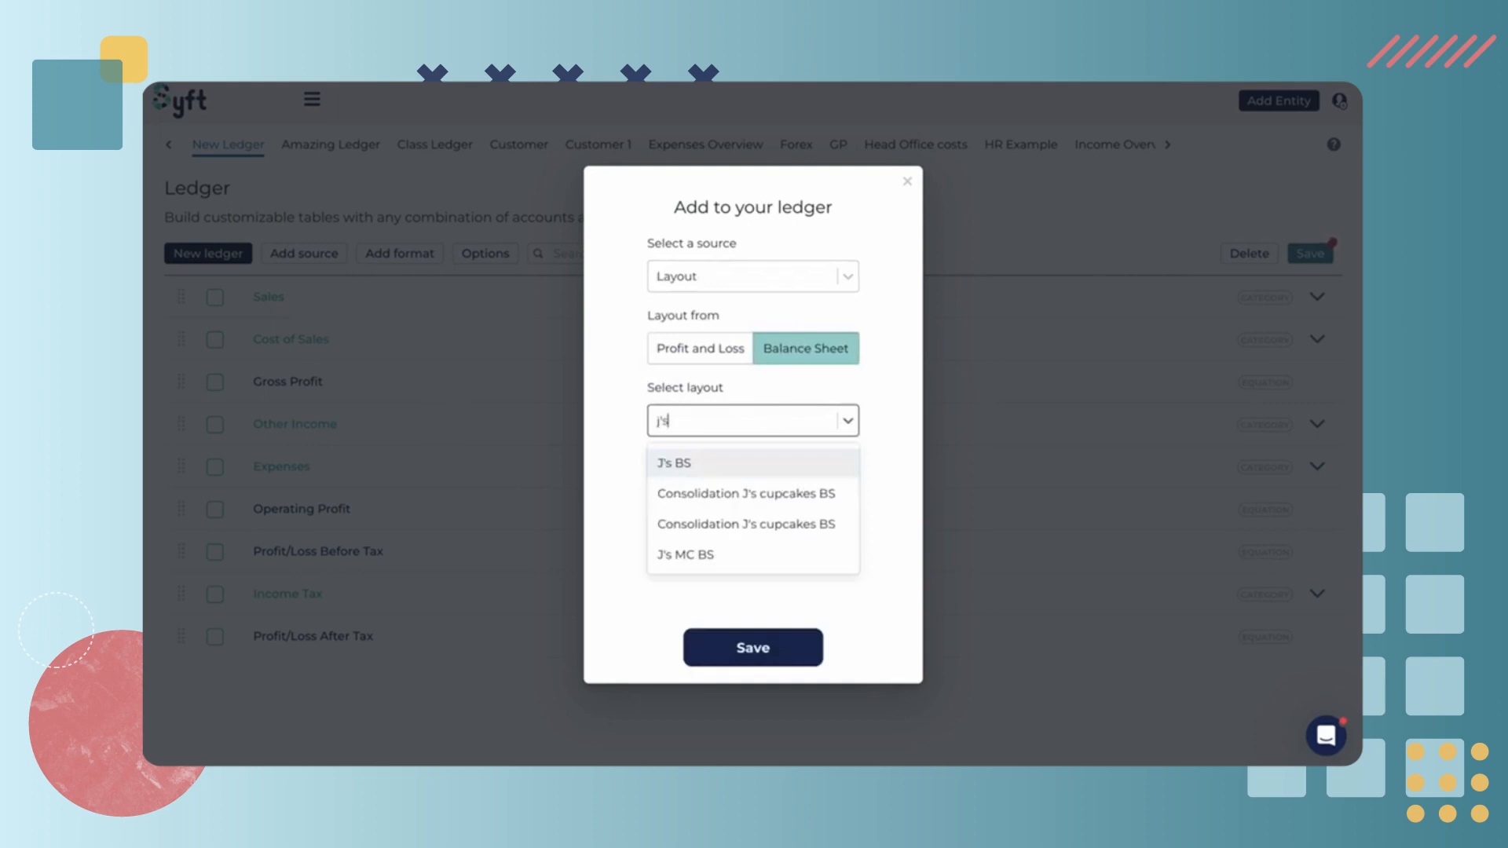
pyautogui.click(742, 465)
pyautogui.click(777, 652)
pyautogui.scroll(-4, 773, 495)
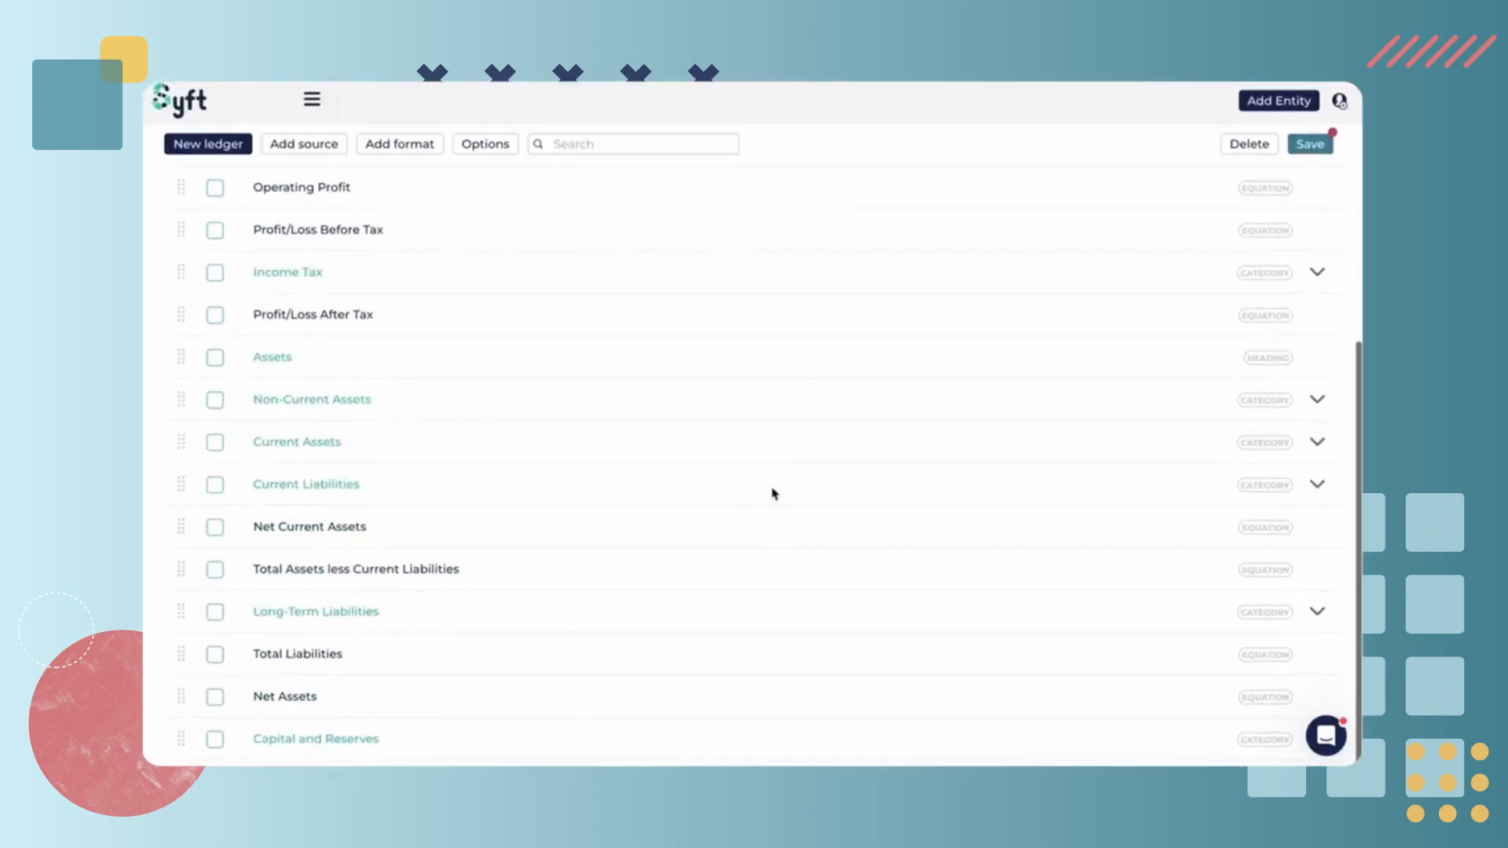
pyautogui.scroll(4, 463, 550)
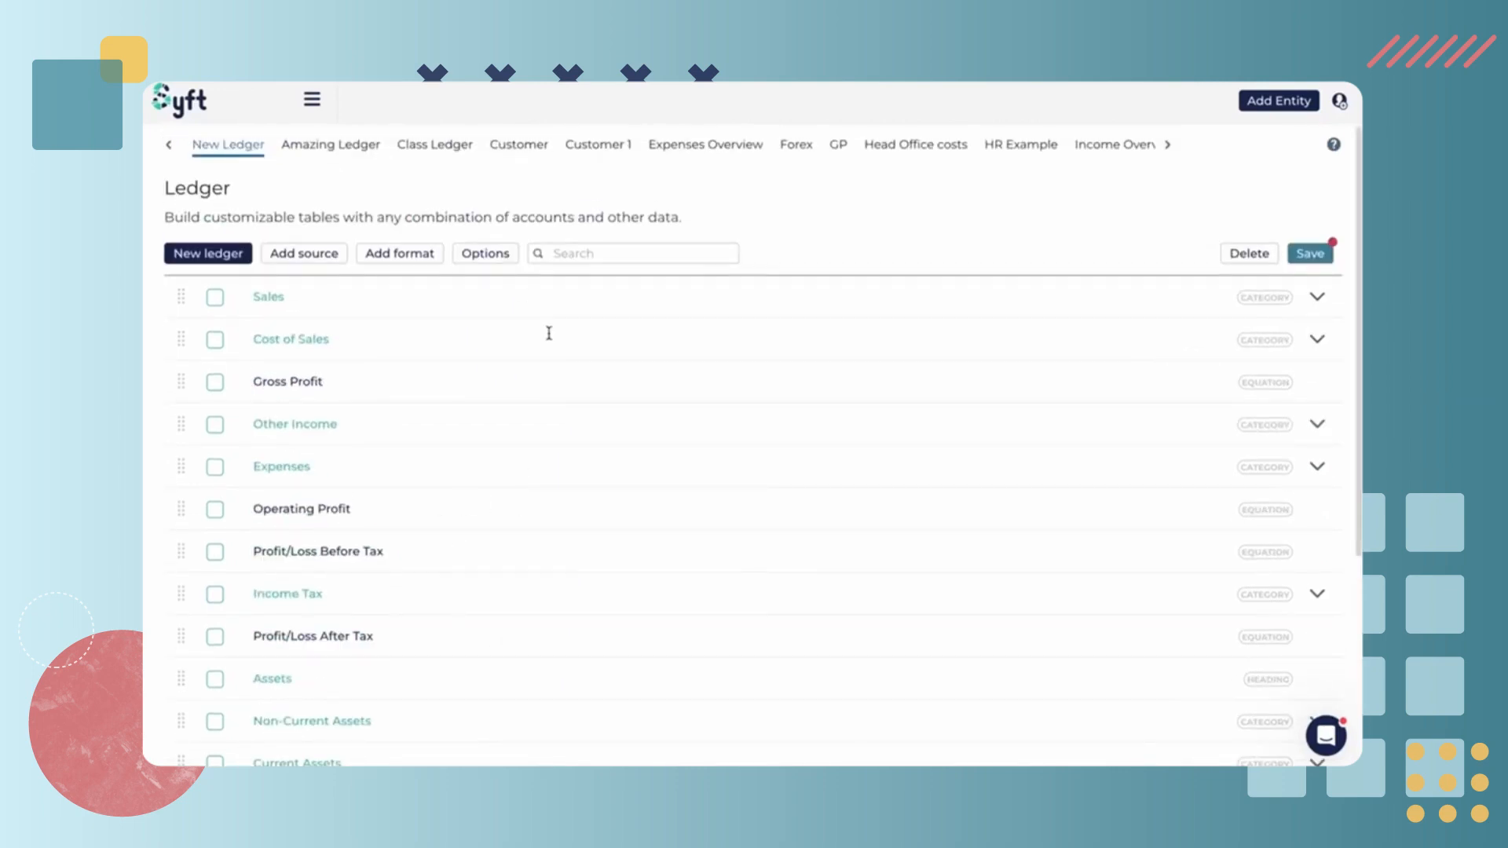